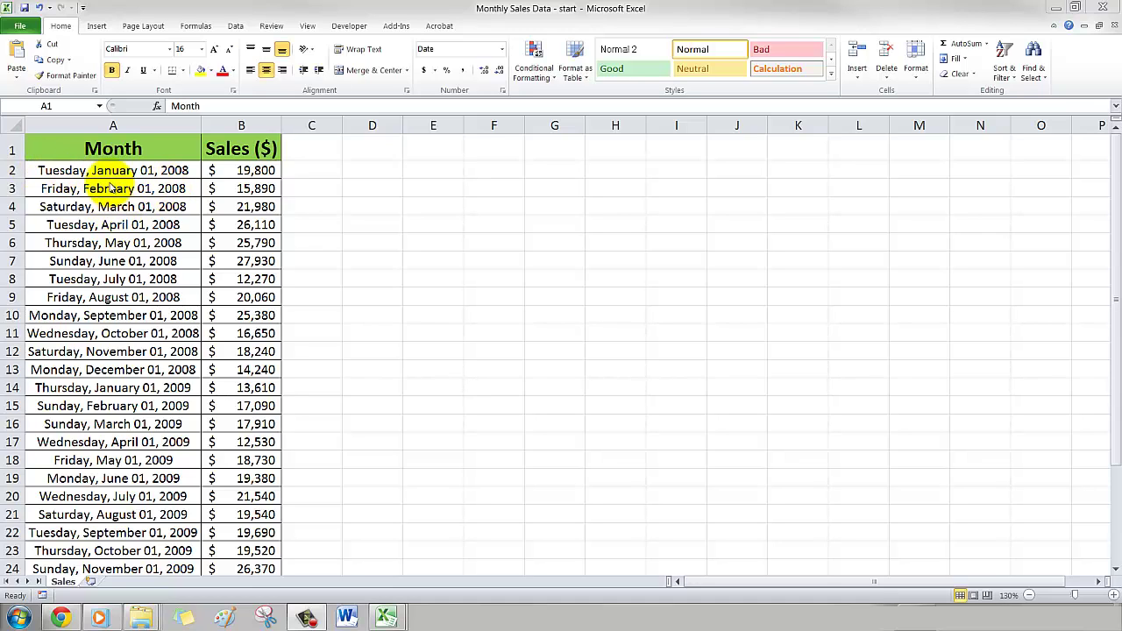
# Step: Select the dates in A2:A31 and try the Short Date format before reapplying Long Date
pyautogui.click(138, 170)
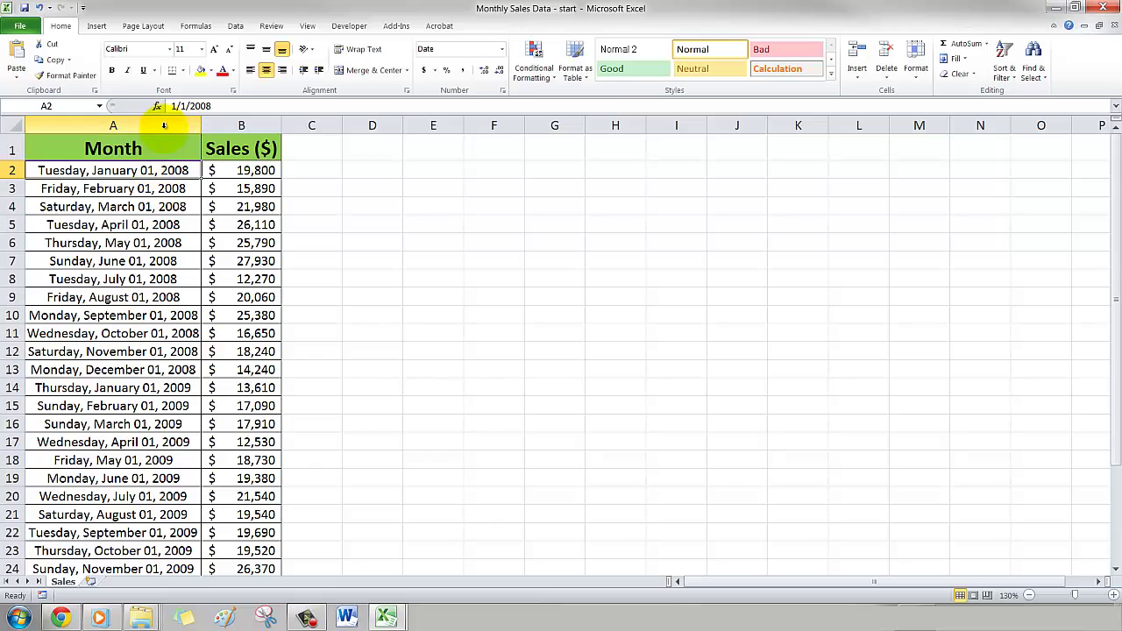
pyautogui.moveTo(163, 170); pyautogui.dragTo(158, 541)
pyautogui.scroll(3, 175, 320)
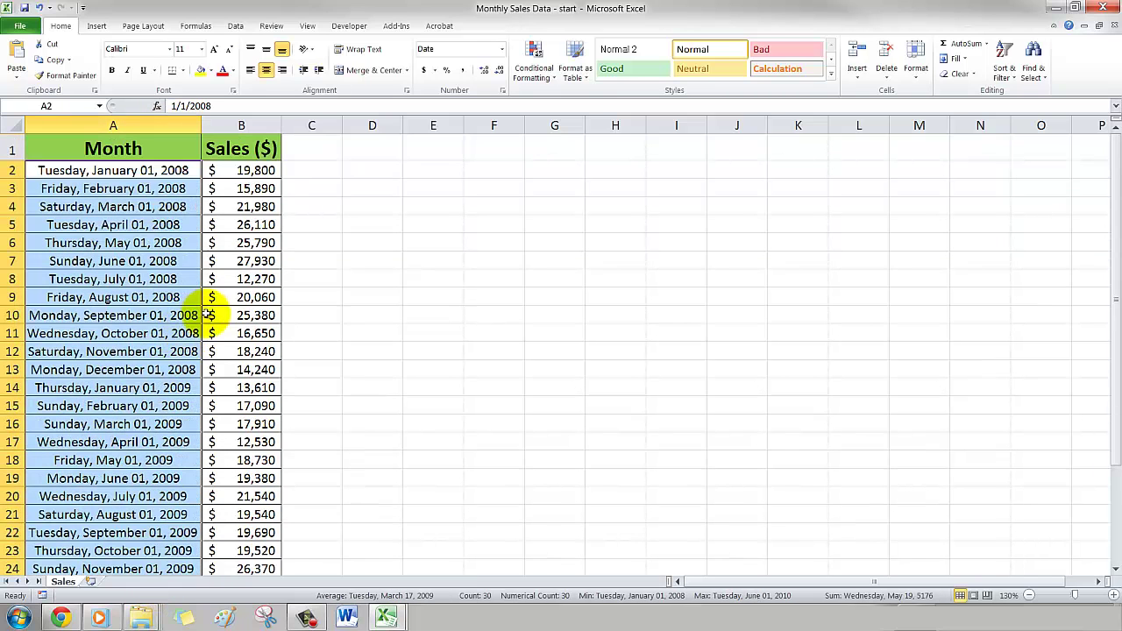
pyautogui.click(502, 51)
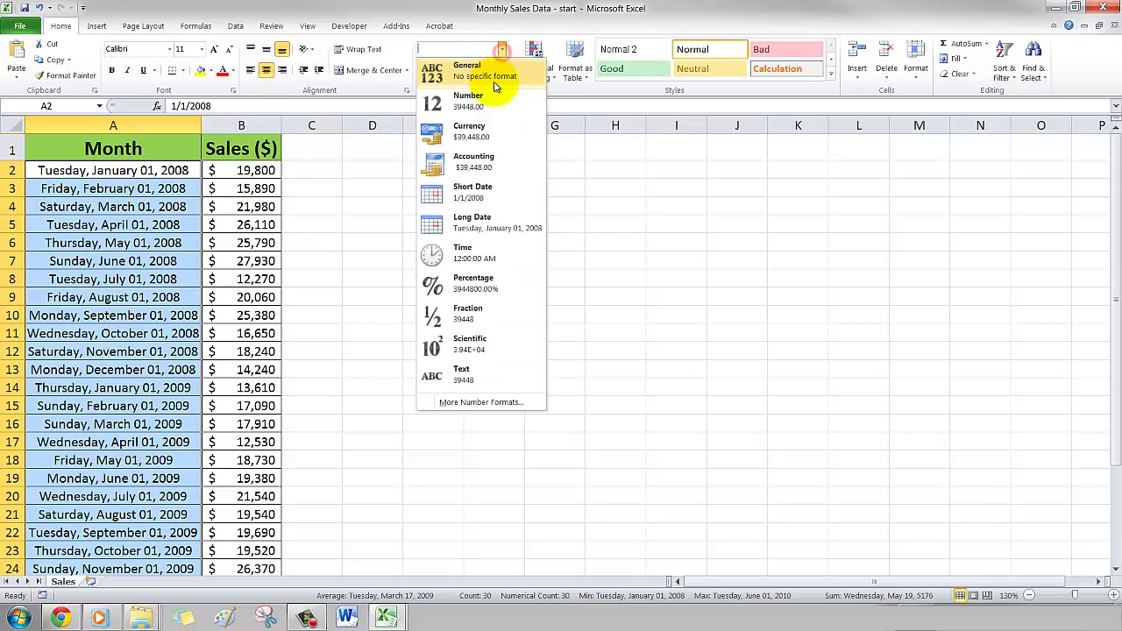
pyautogui.click(474, 194)
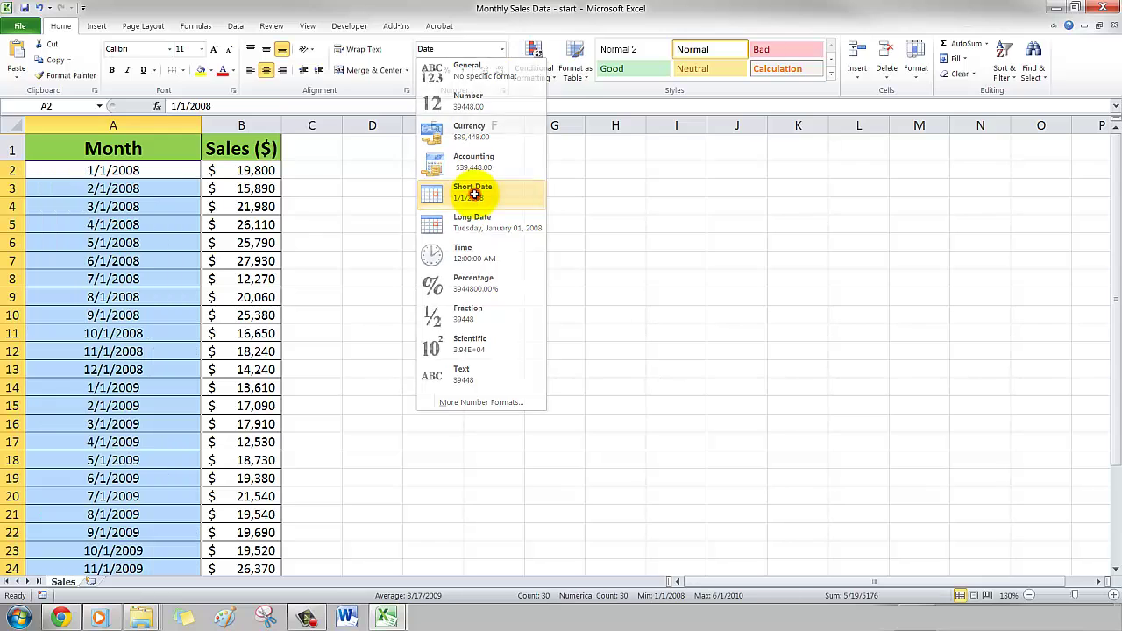
pyautogui.click(502, 50)
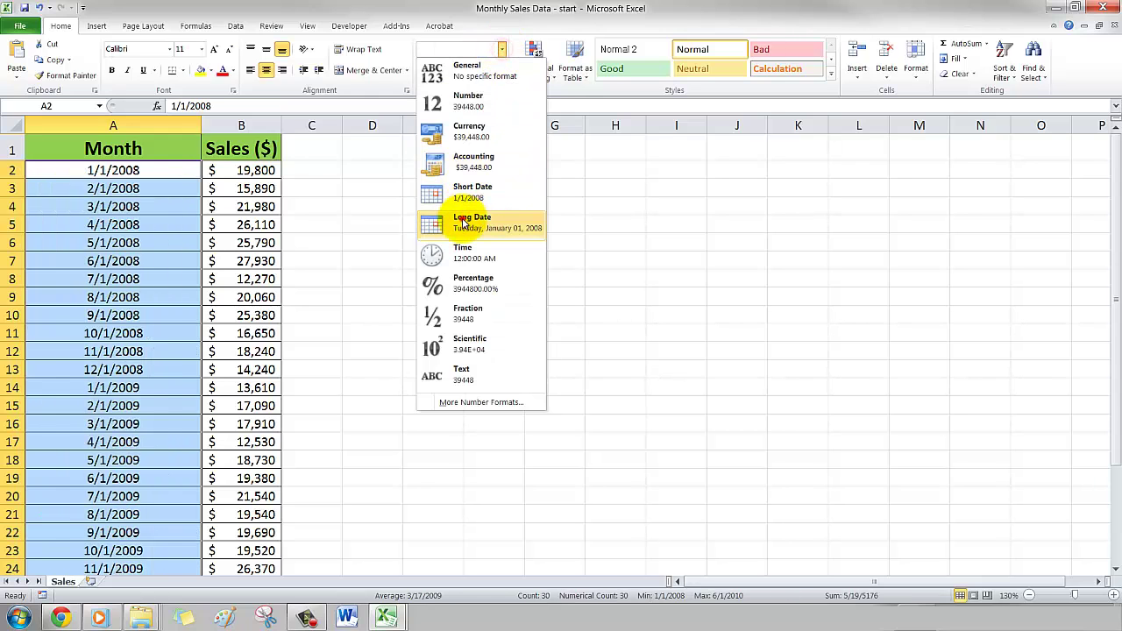
pyautogui.click(462, 218)
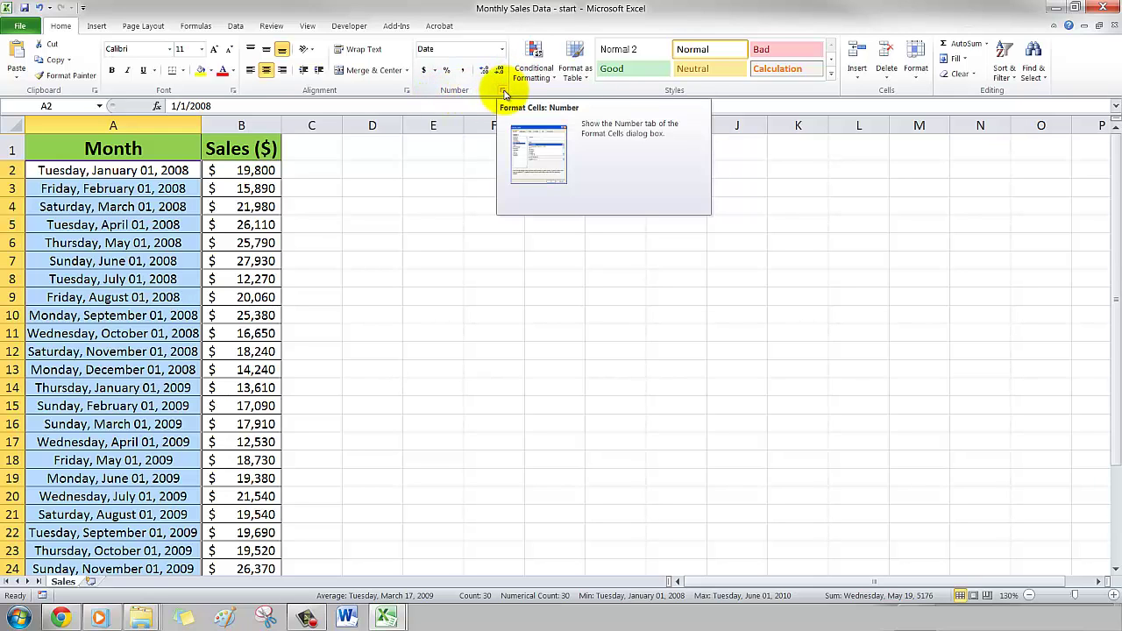
# Step: Format the selected dates with the 3/14 date type, showing only month and day numbers
pyautogui.click(505, 93)
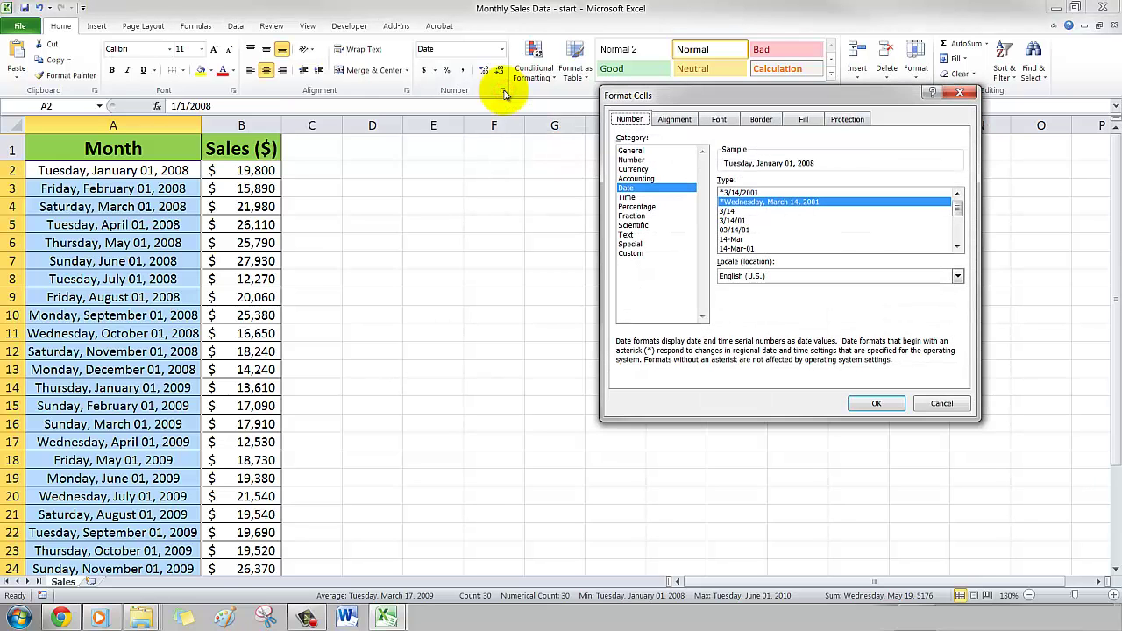
pyautogui.moveTo(648, 95); pyautogui.dragTo(362, 170)
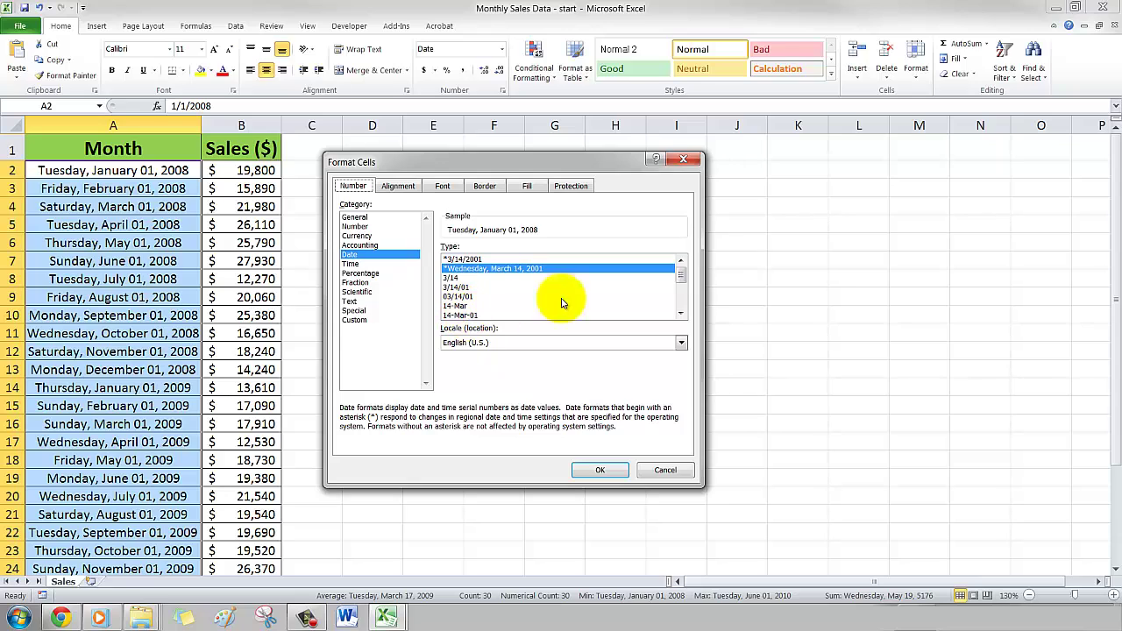
pyautogui.moveTo(683, 279)
pyautogui.mouseDown()
pyautogui.moveTo(683, 307)
pyautogui.moveTo(682, 257)
pyautogui.mouseUp()
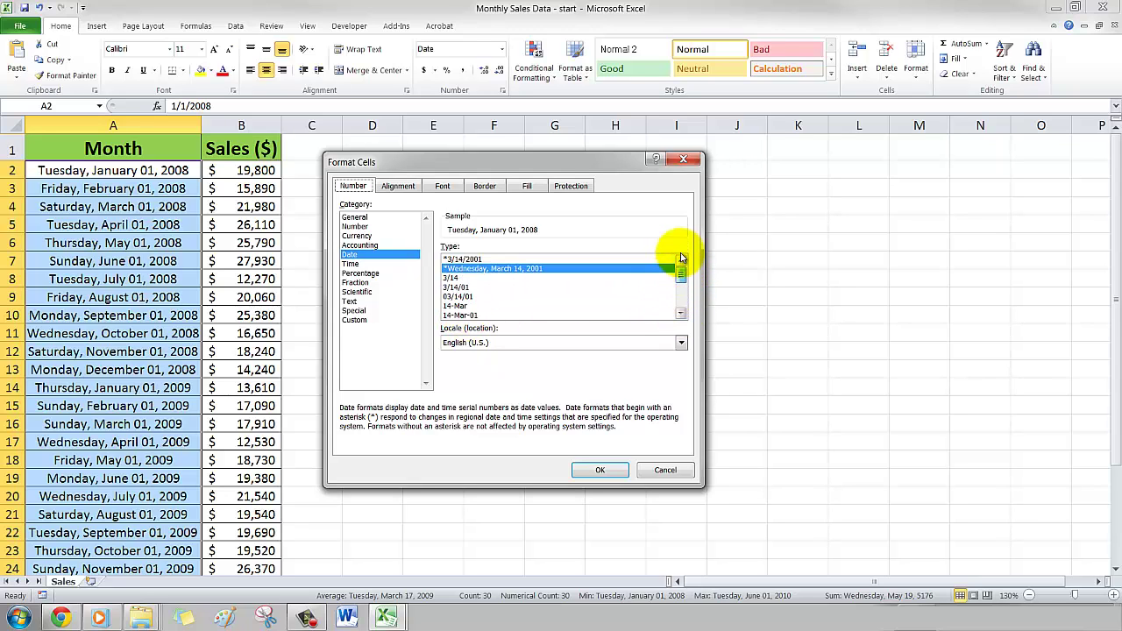
pyautogui.click(457, 279)
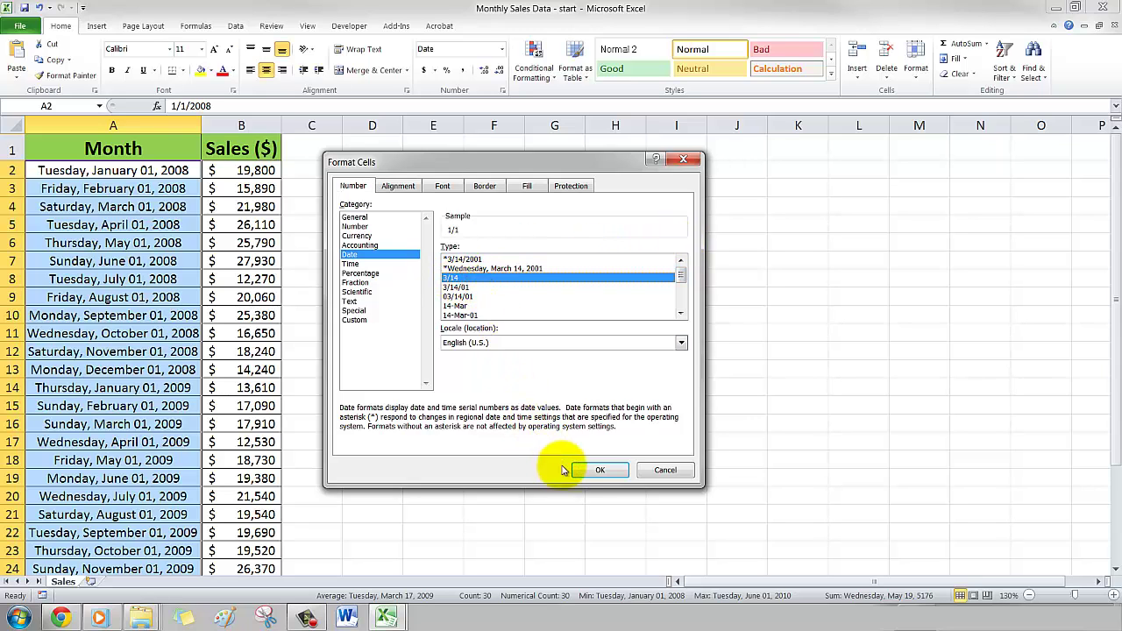
pyautogui.click(592, 471)
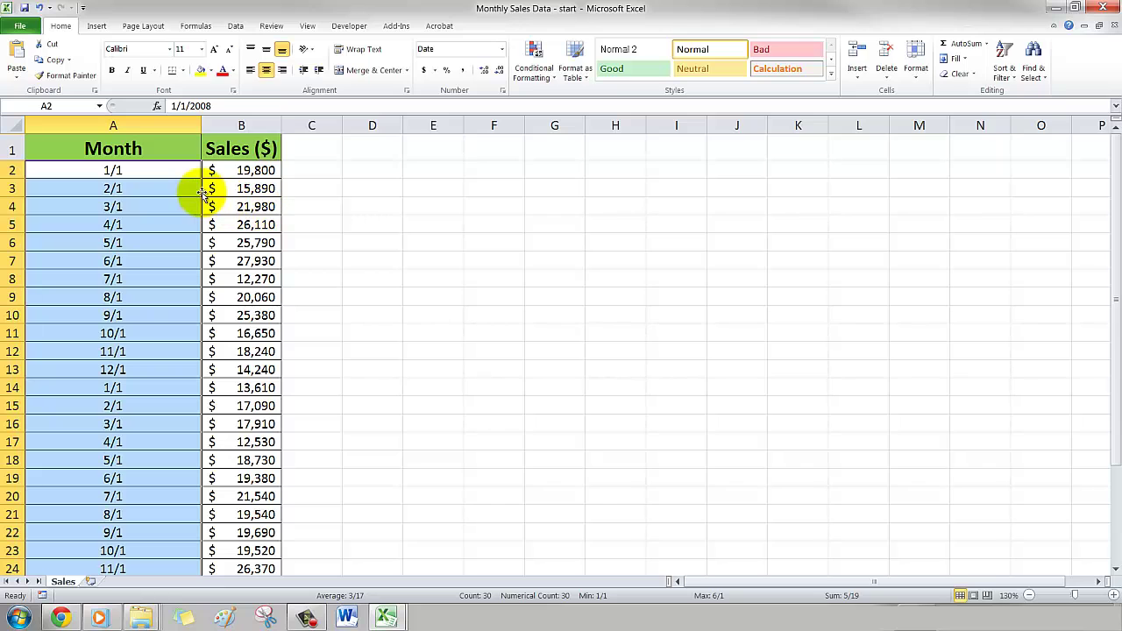
# Step: Change the selected dates to the Mar-01 date type, showing abbreviated month and two-digit year
pyautogui.click(502, 90)
pyautogui.click(491, 305)
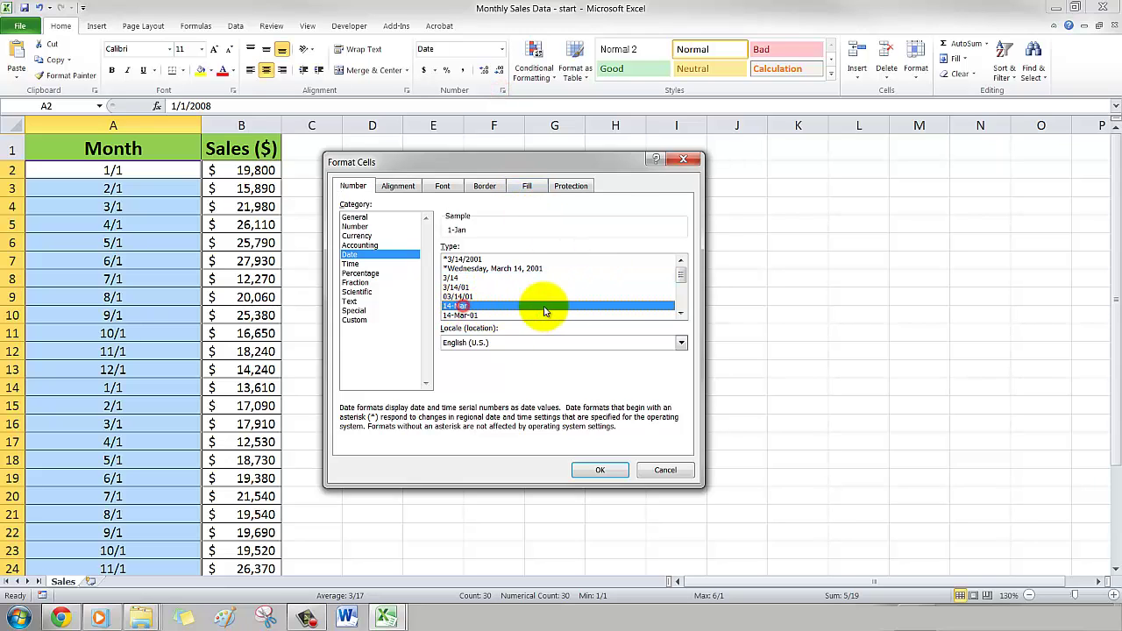
pyautogui.click(682, 313)
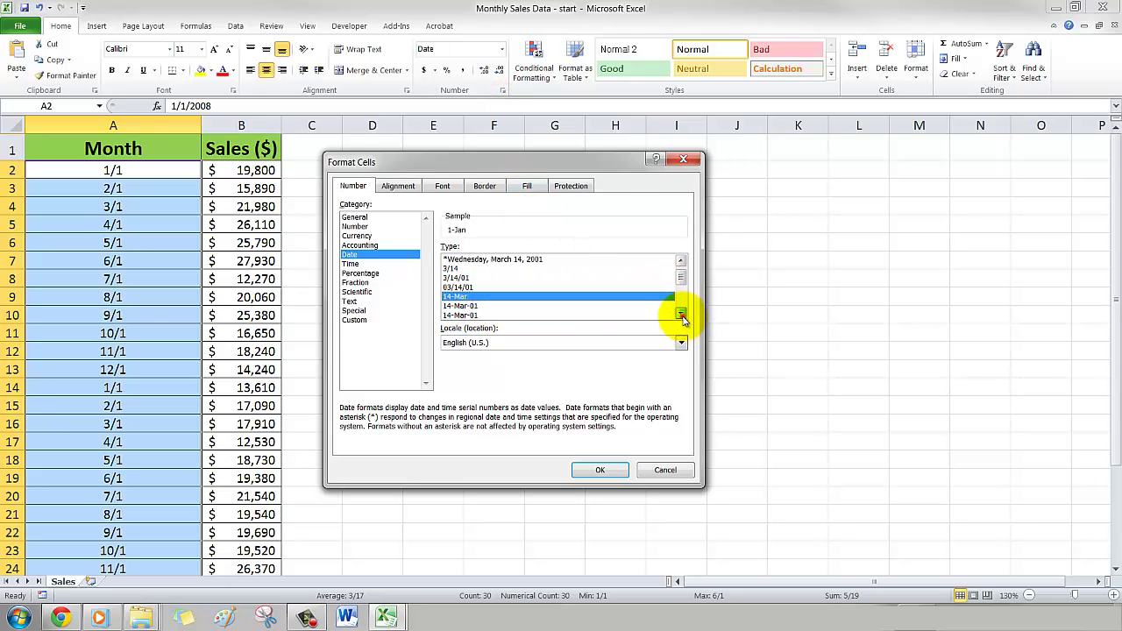
pyautogui.click(681, 313)
pyautogui.click(681, 313)
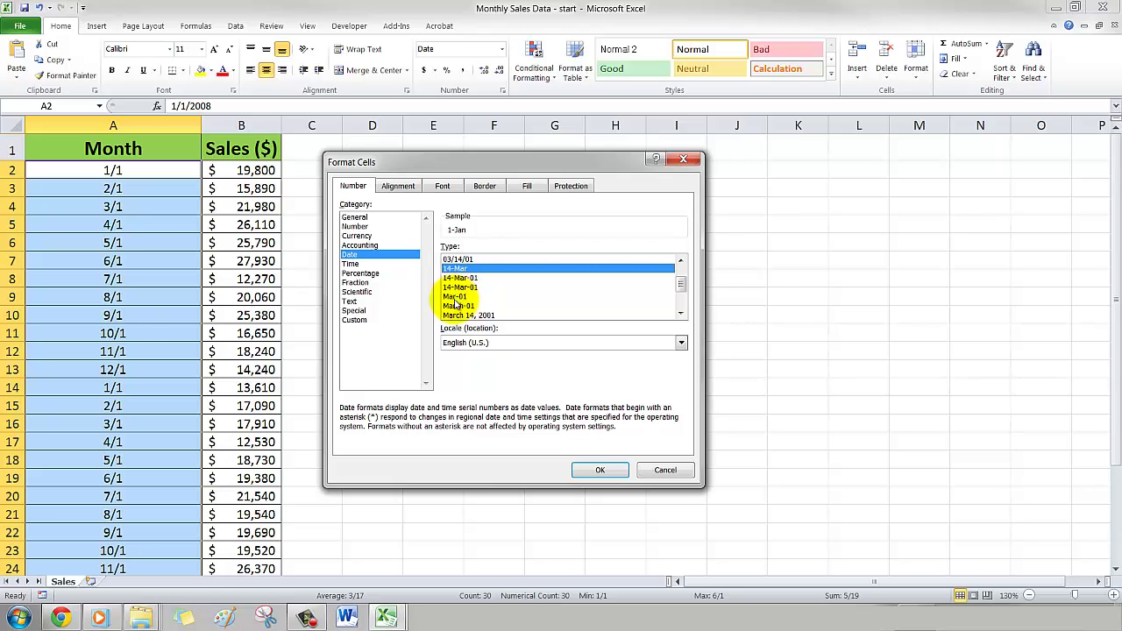
pyautogui.click(459, 297)
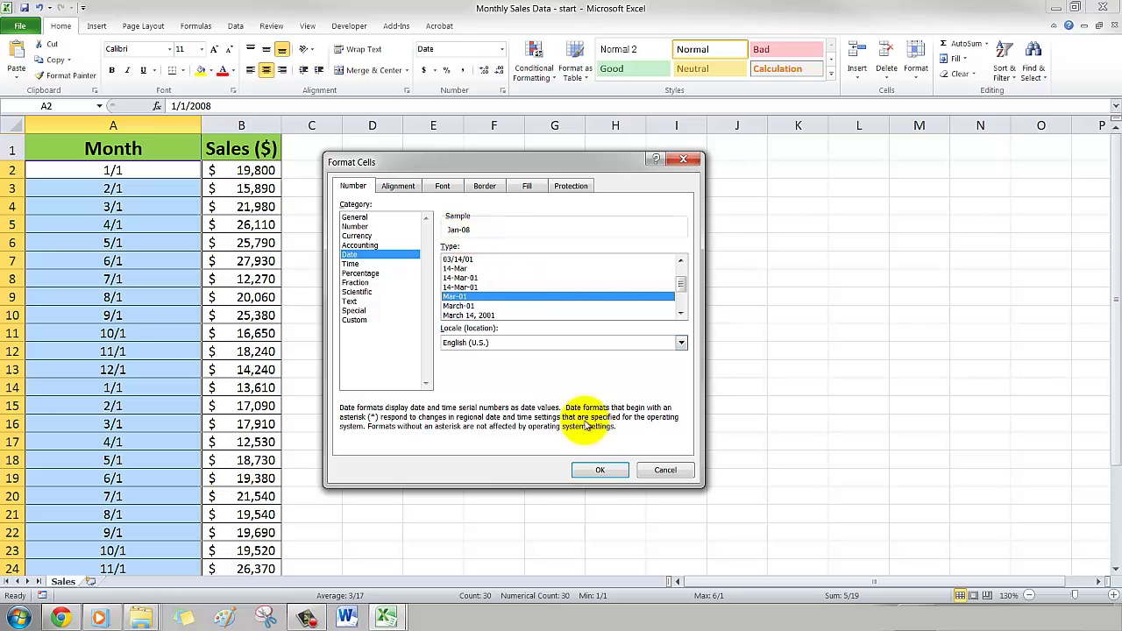
pyautogui.click(599, 470)
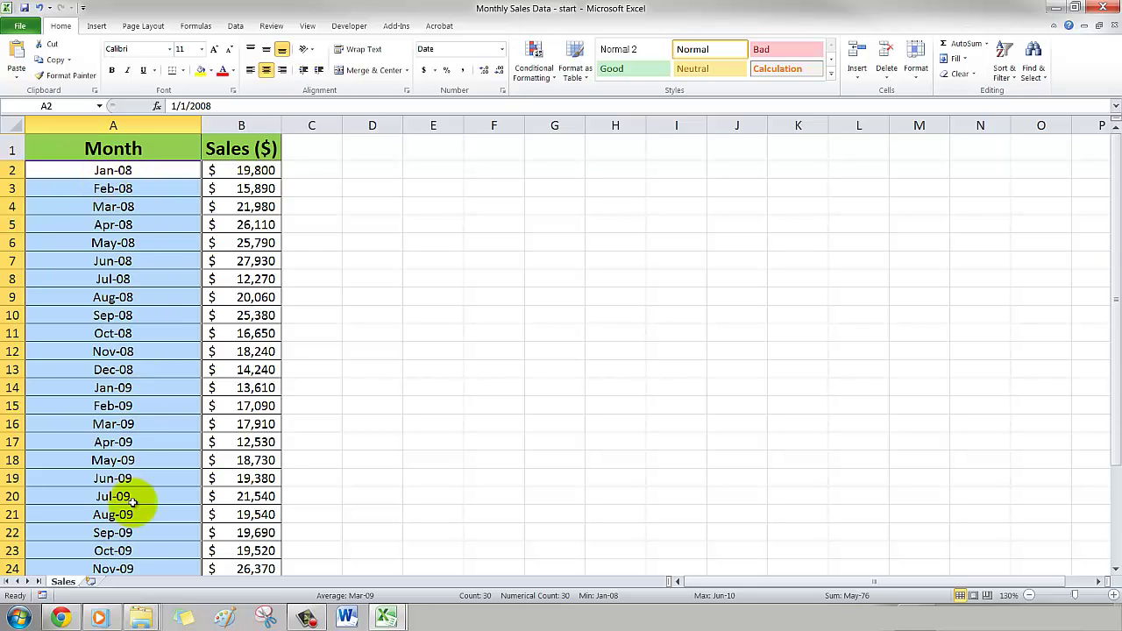
# Step: Apply the March-01 date type to the selected dates, showing full month name and two-digit year
pyautogui.click(502, 93)
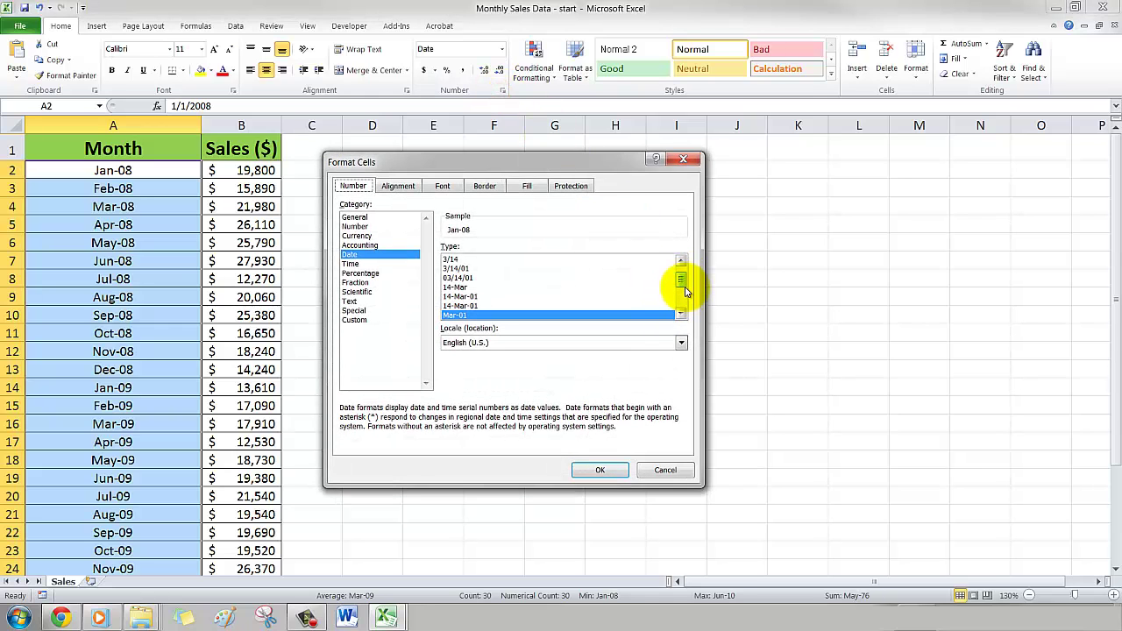
pyautogui.moveTo(685, 288); pyautogui.dragTo(683, 295)
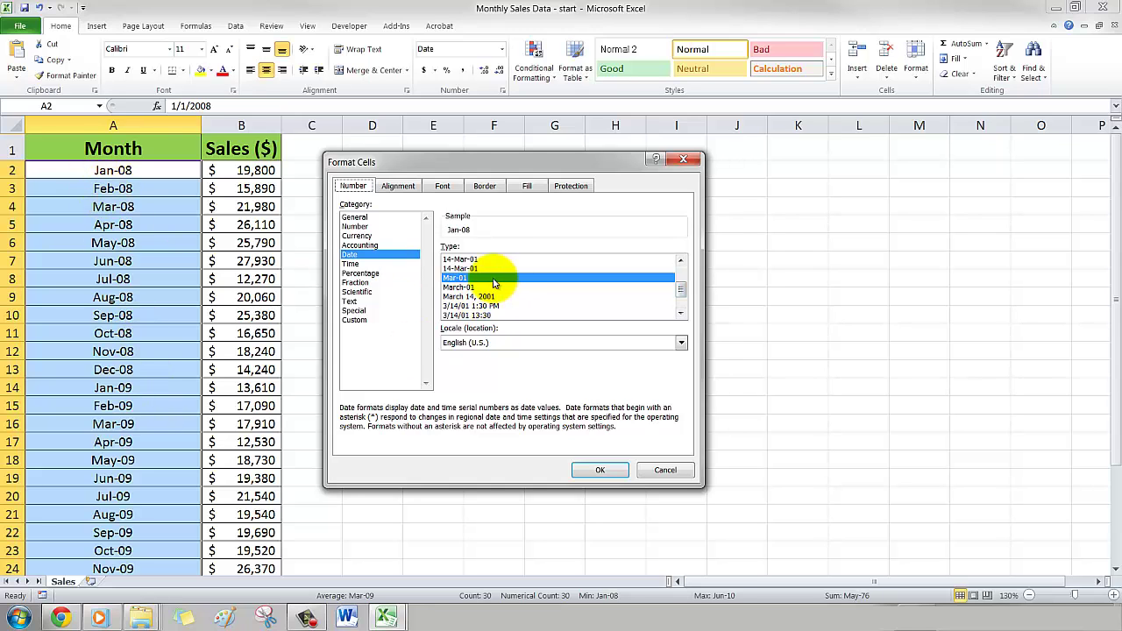
pyautogui.click(462, 286)
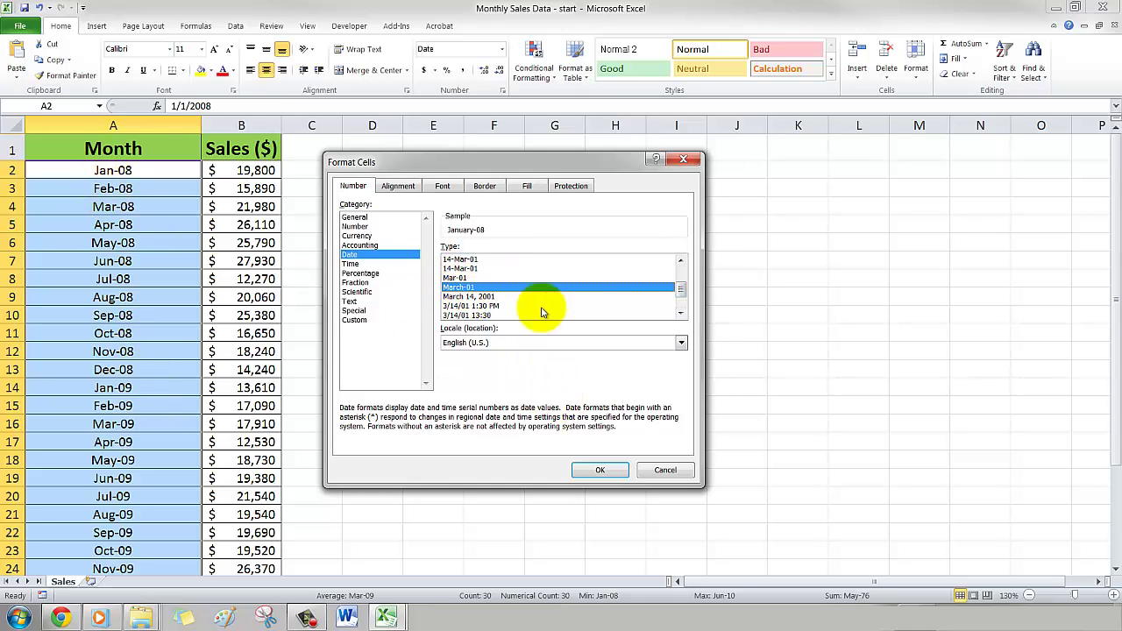
pyautogui.click(600, 469)
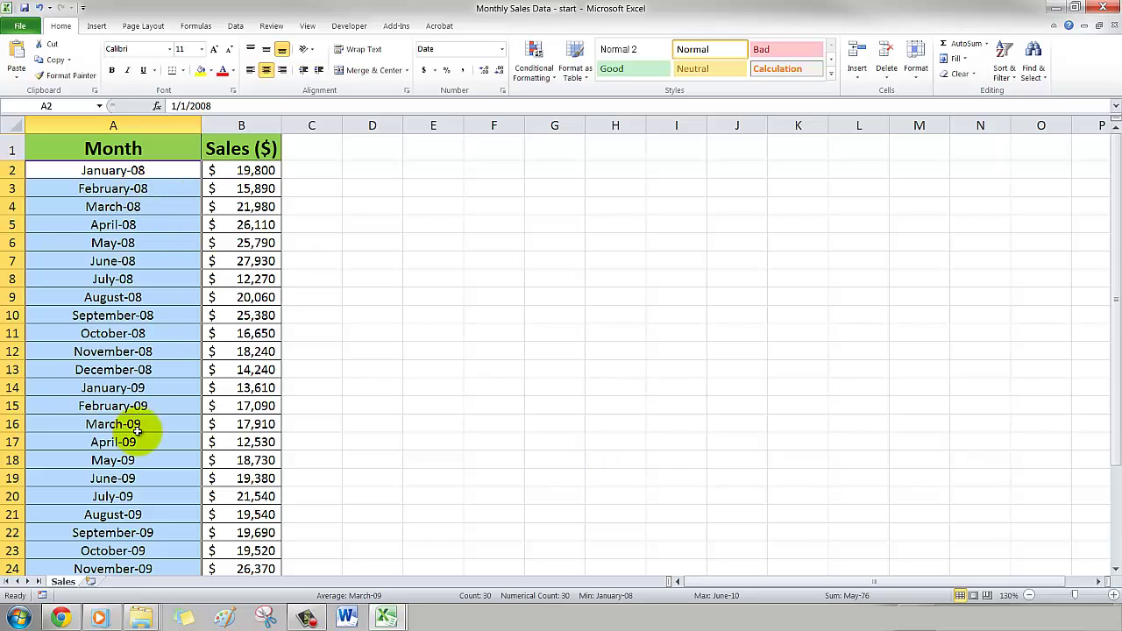
# Step: Examine the other available date types for the selected months, keeping the March-01 type
pyautogui.click(503, 90)
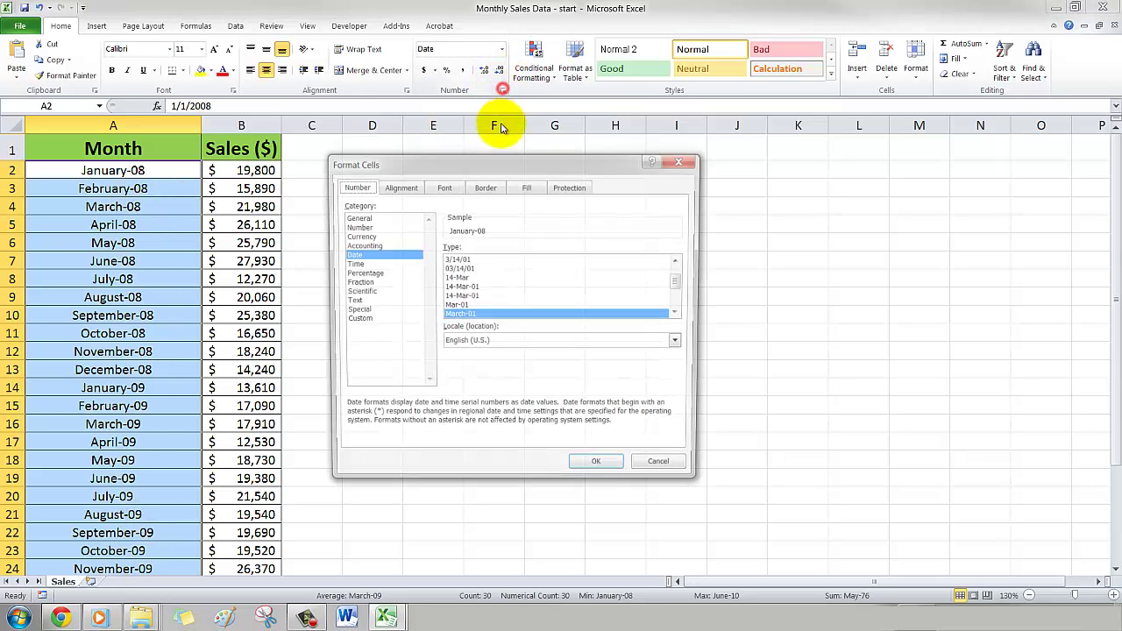
pyautogui.click(681, 314)
pyautogui.click(682, 315)
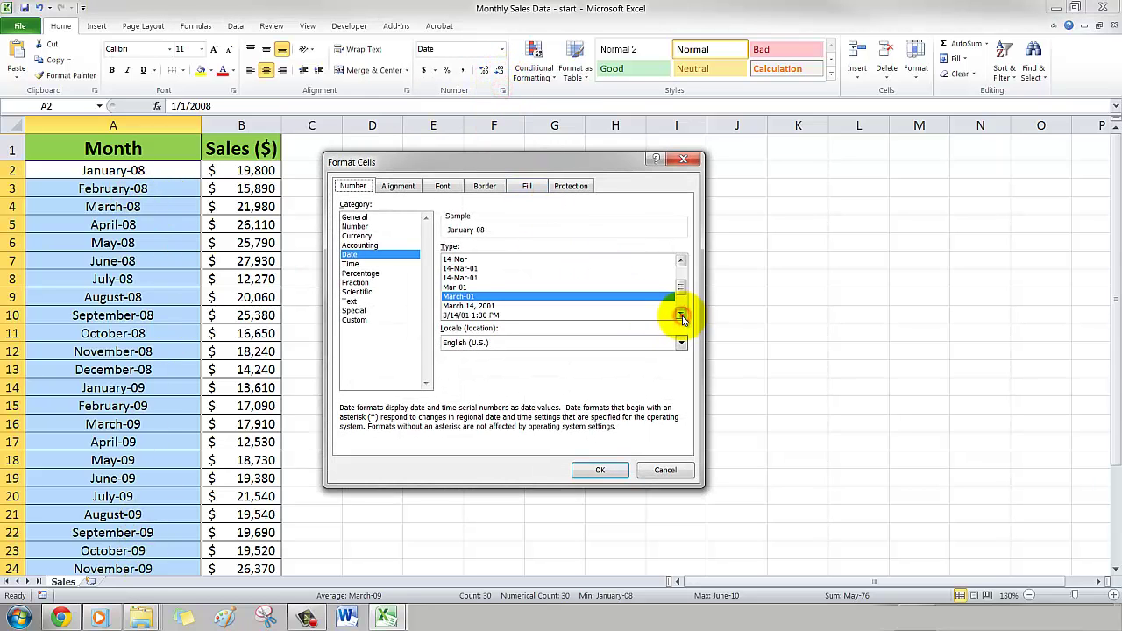
pyautogui.click(681, 315)
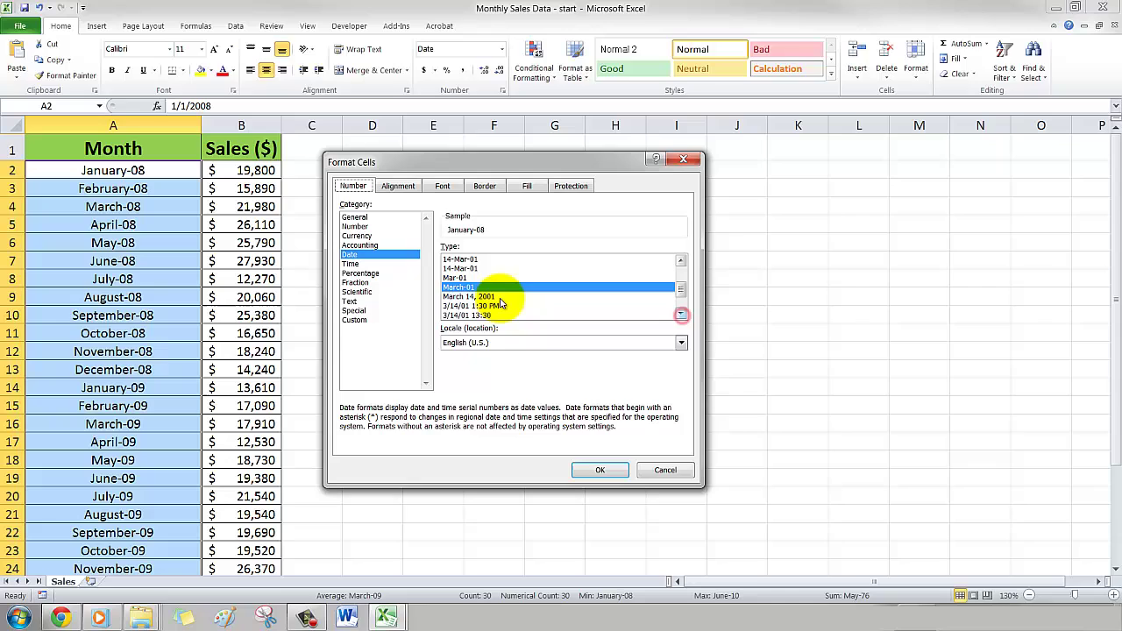
pyautogui.click(681, 315)
pyautogui.click(681, 315)
pyautogui.click(681, 315)
pyautogui.click(681, 315)
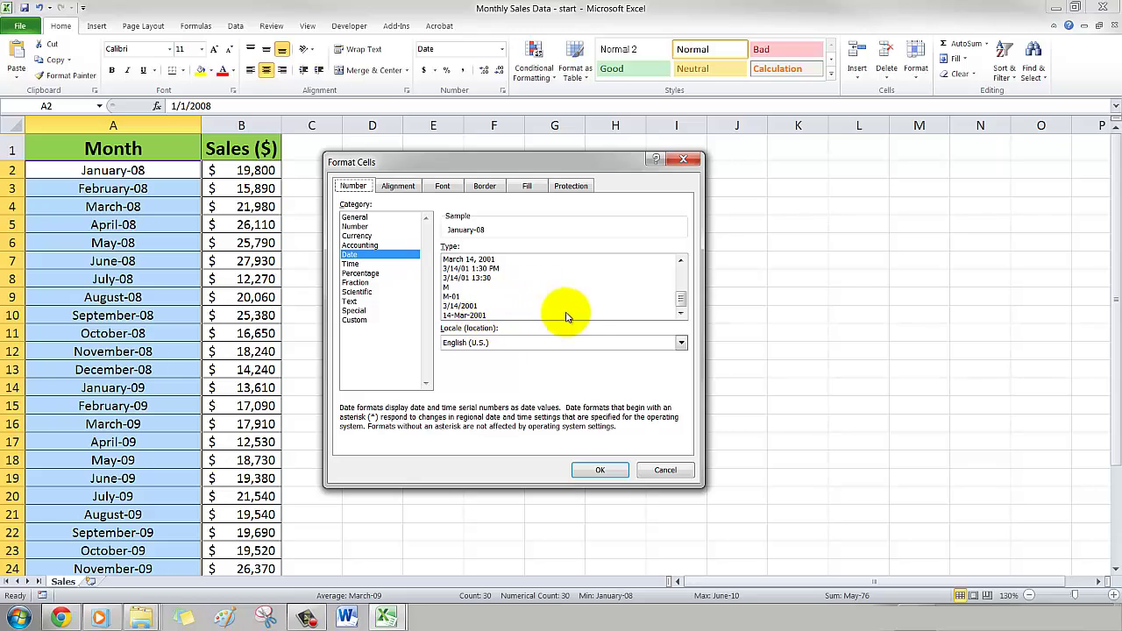
pyautogui.moveTo(681, 303); pyautogui.dragTo(677, 287)
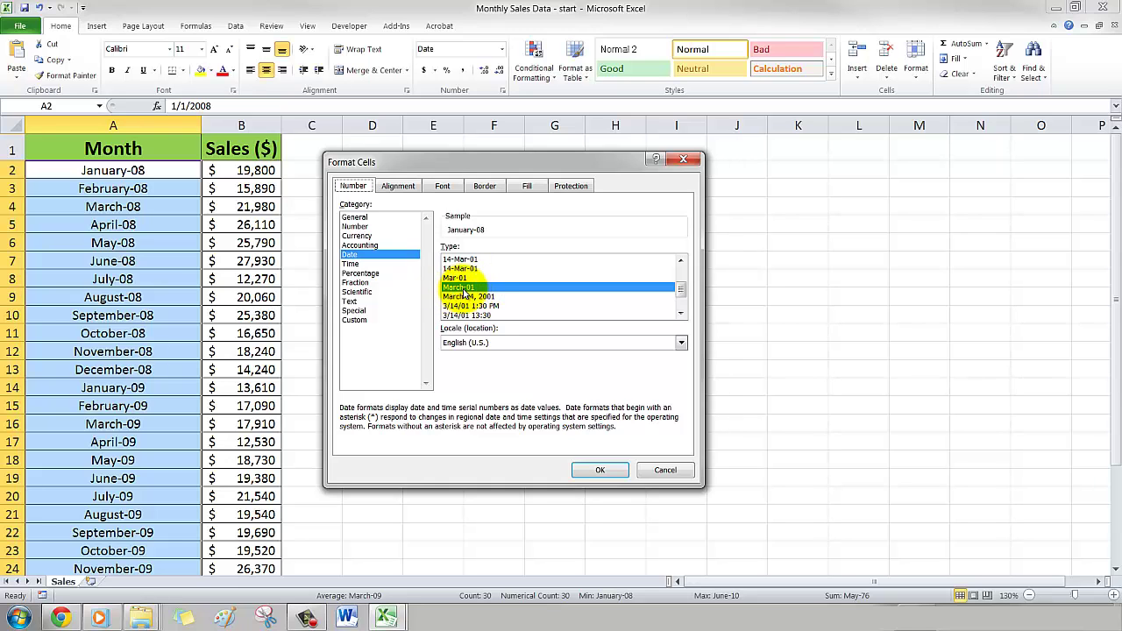
pyautogui.click(600, 471)
pyautogui.click(375, 238)
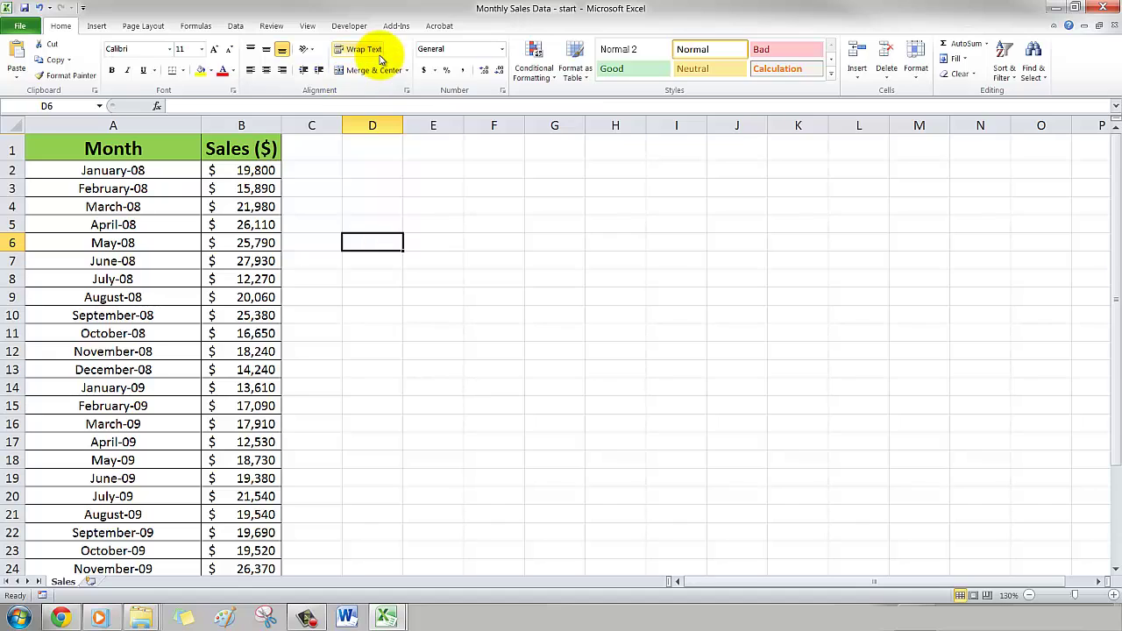
pyautogui.click(376, 181)
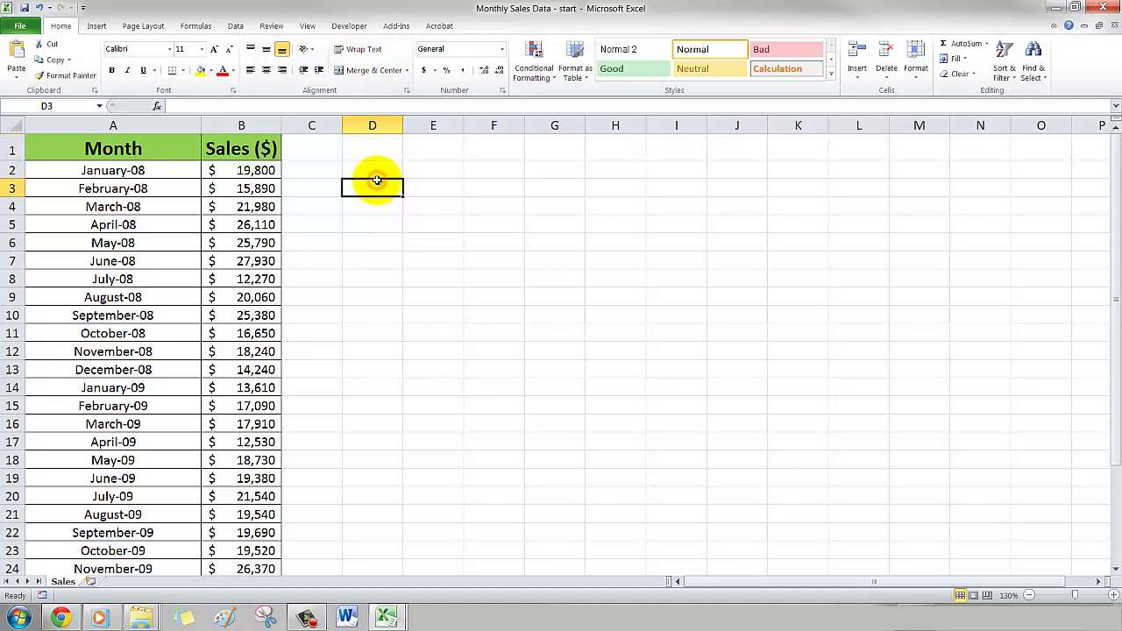
pyautogui.click(374, 155)
pyautogui.click(373, 166)
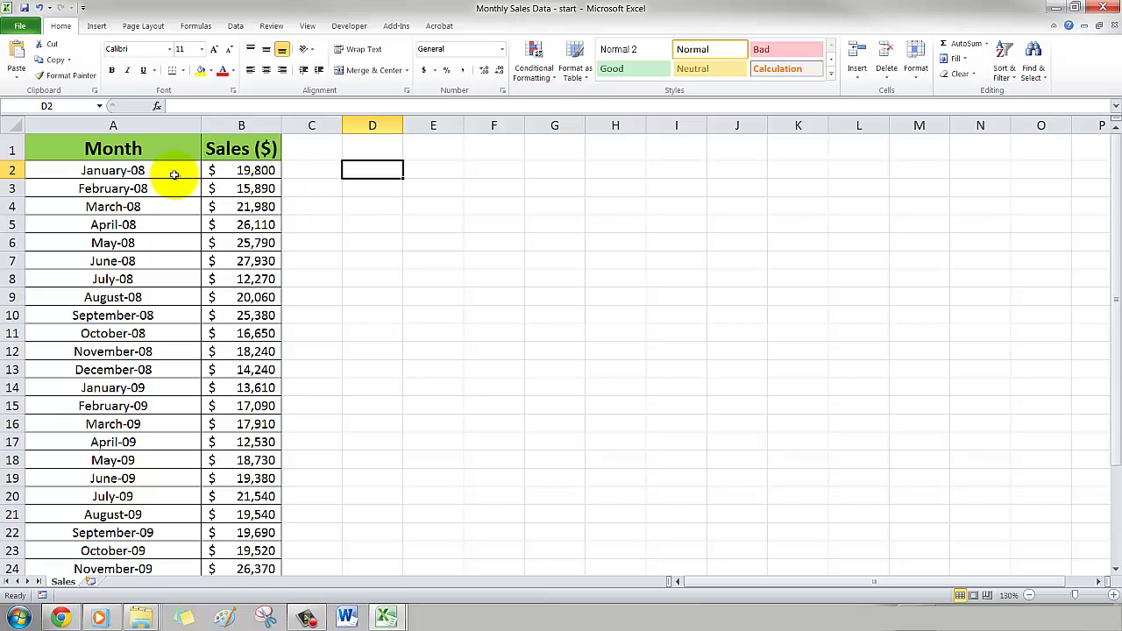
# Step: Insert a Scatter chart with only markers from the Month and Sales ($) data in A1:B31
pyautogui.click(137, 145)
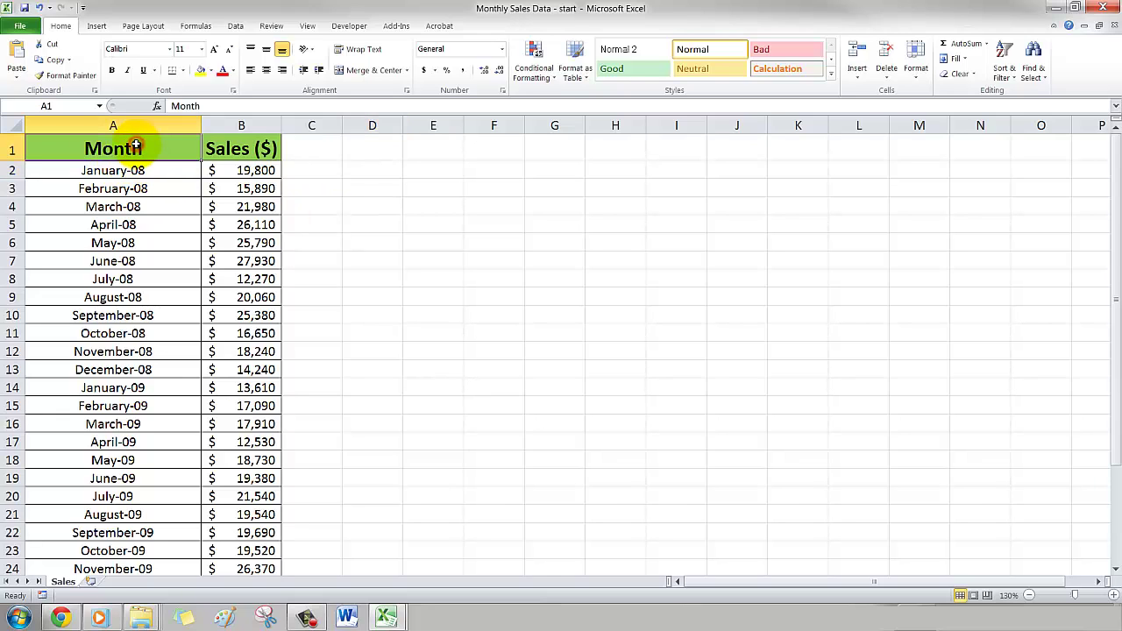
pyautogui.moveTo(136, 146); pyautogui.dragTo(255, 541)
pyautogui.scroll(3, 219, 403)
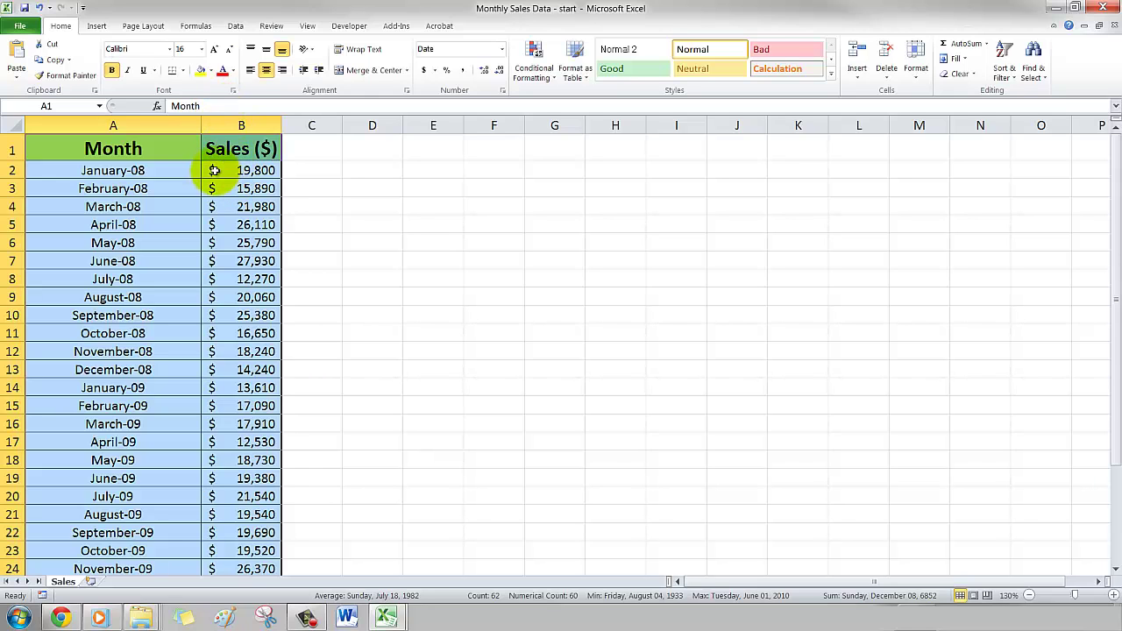
pyautogui.moveTo(171, 150); pyautogui.dragTo(225, 473)
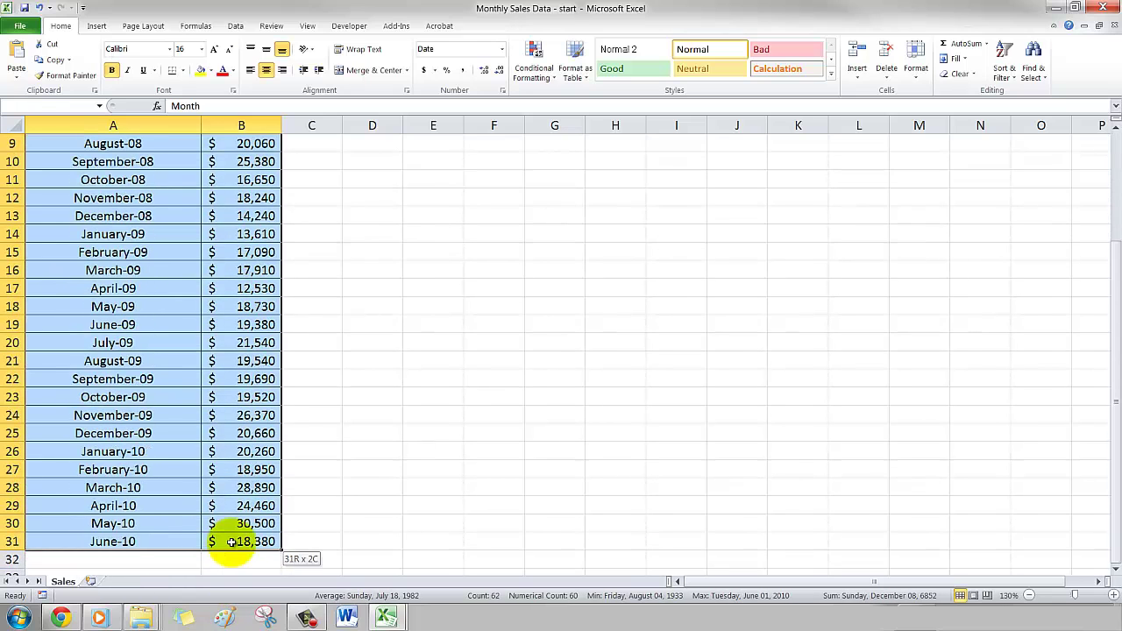
pyautogui.scroll(3, 221, 389)
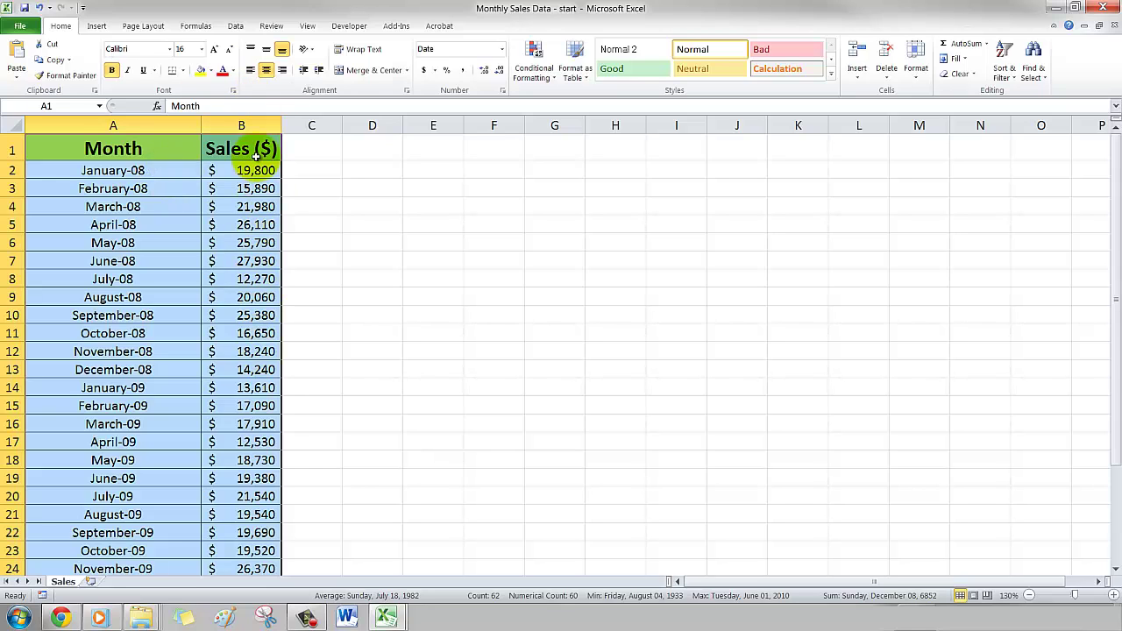
pyautogui.click(97, 26)
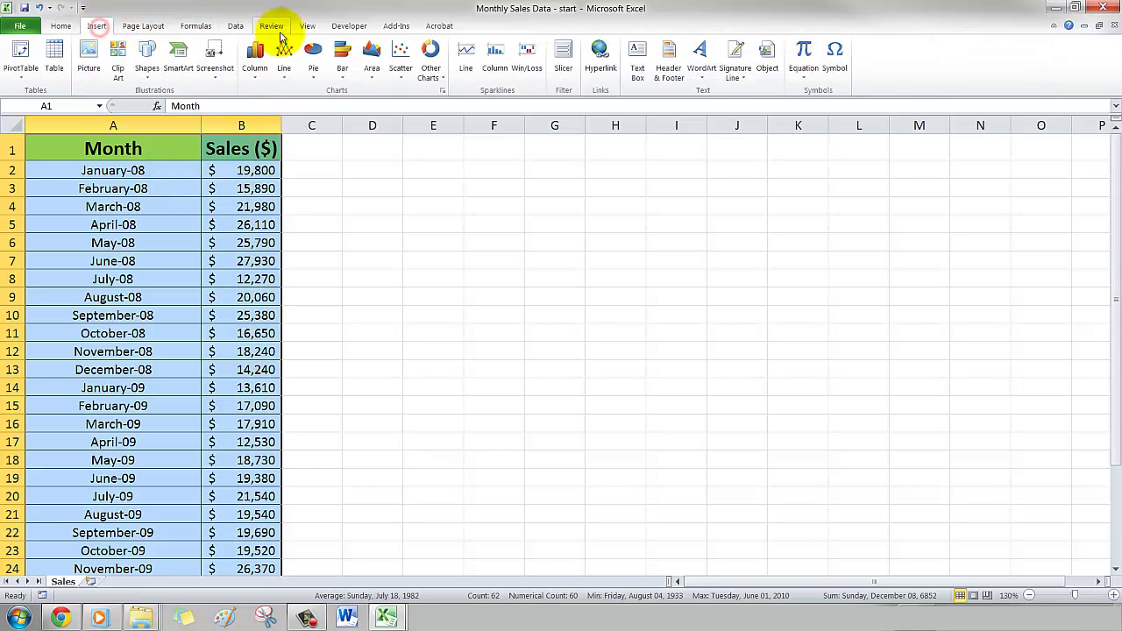
pyautogui.click(399, 59)
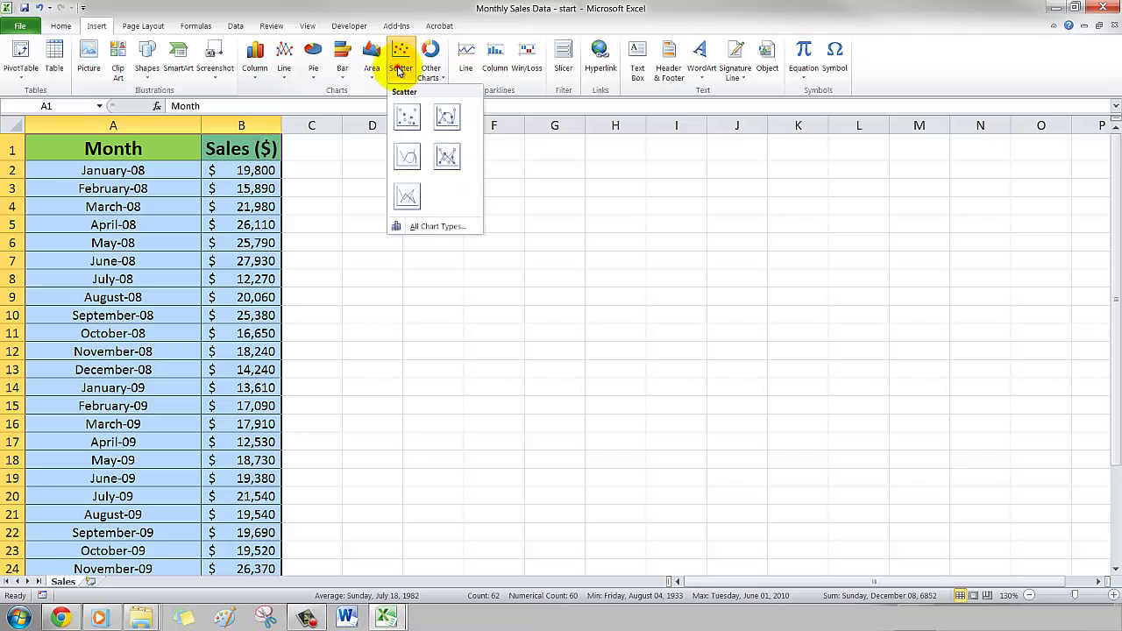
pyautogui.click(406, 119)
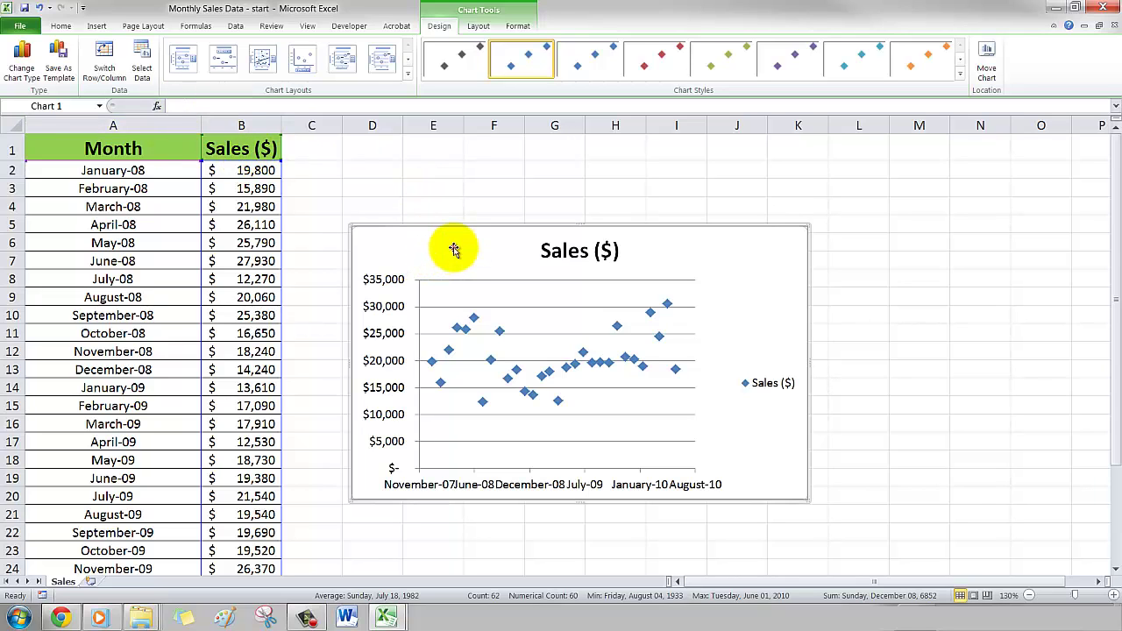
# Step: Delete the scatter chart and deselect the data range by selecting empty cell D2
pyautogui.press('Delete')
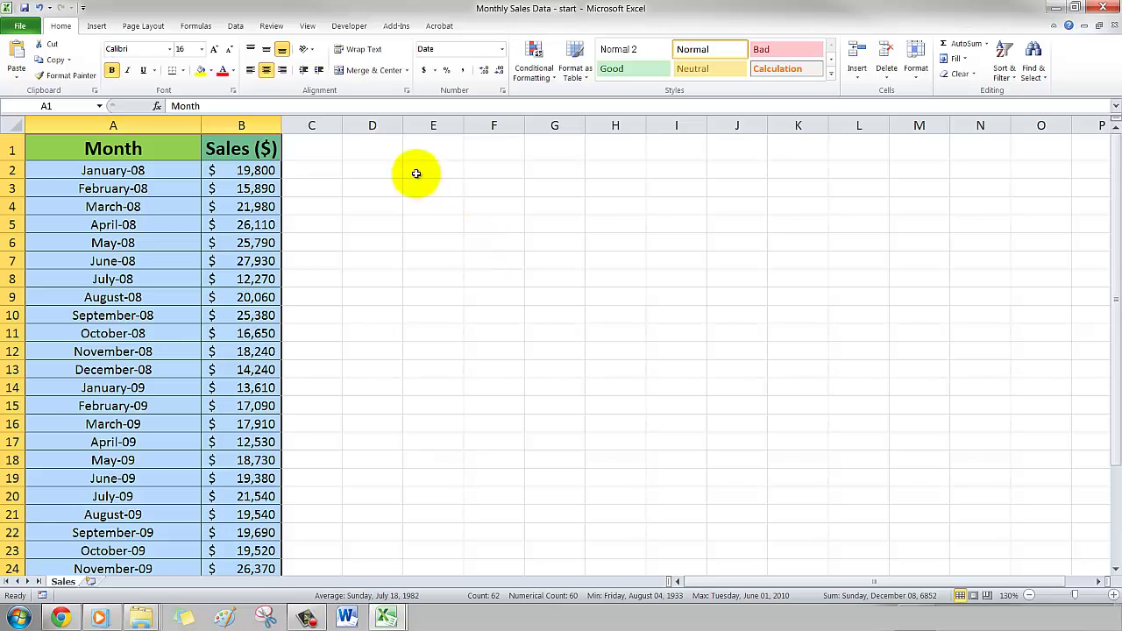
pyautogui.click(386, 169)
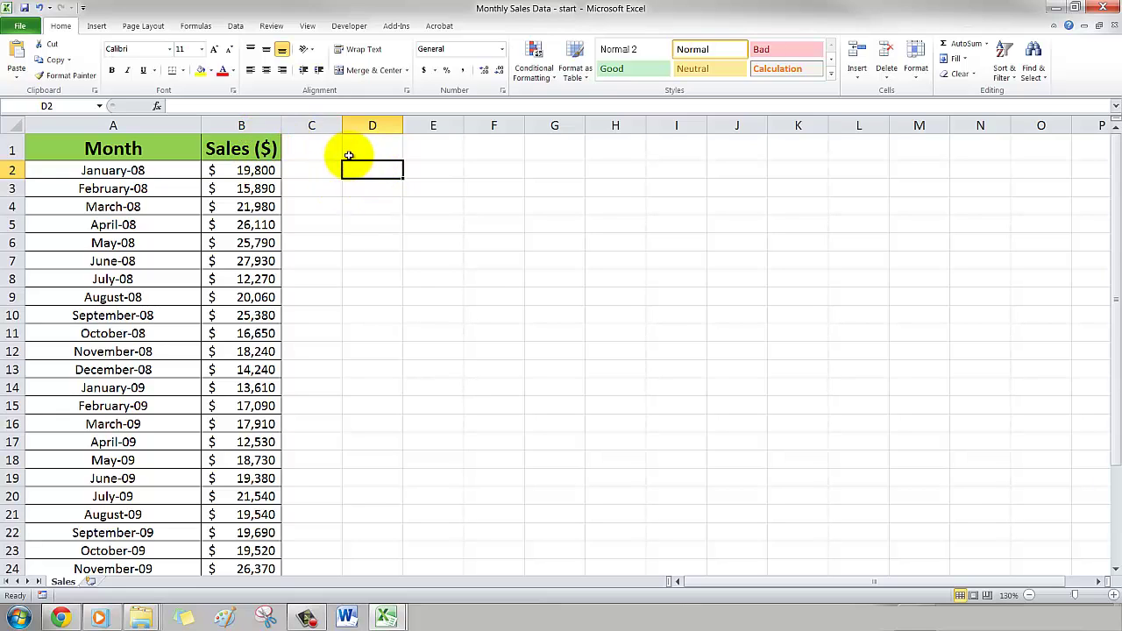
# Step: Try inserting a Scatter with only Markers chart with just cell B2 of the sales data selected, and delete it
pyautogui.click(252, 171)
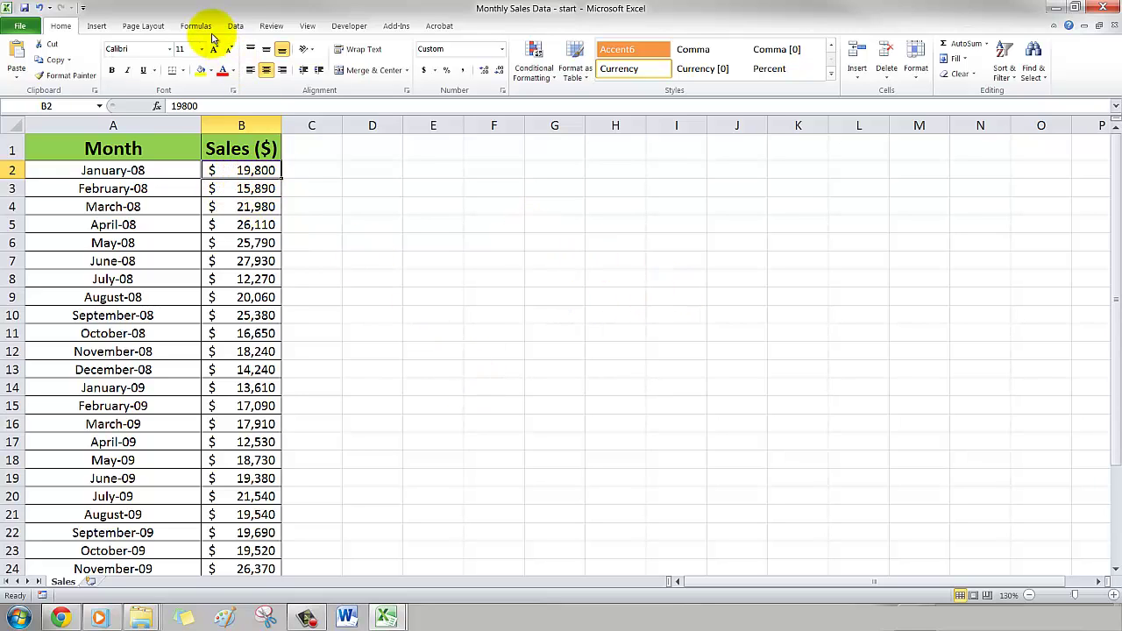
pyautogui.click(105, 29)
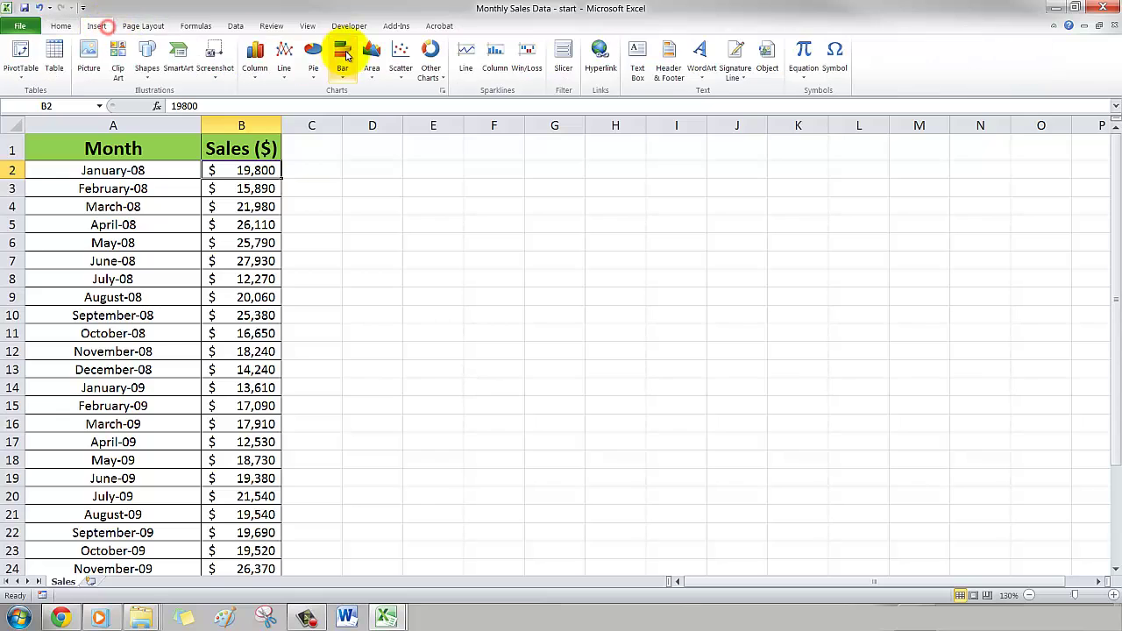
pyautogui.click(402, 59)
pyautogui.click(408, 116)
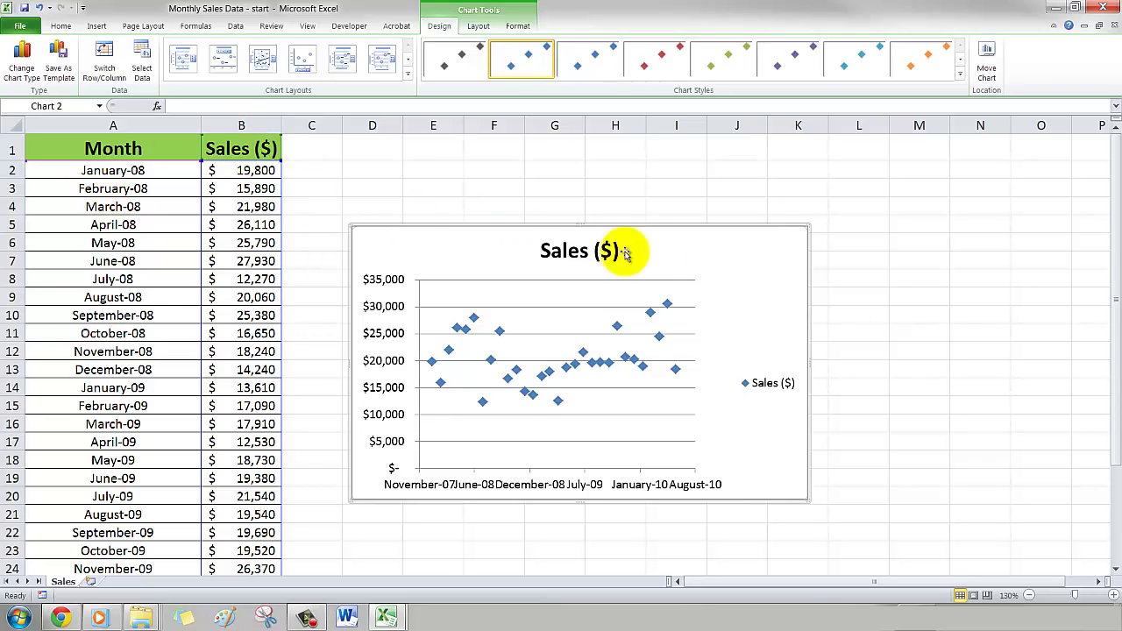
pyautogui.press('Delete')
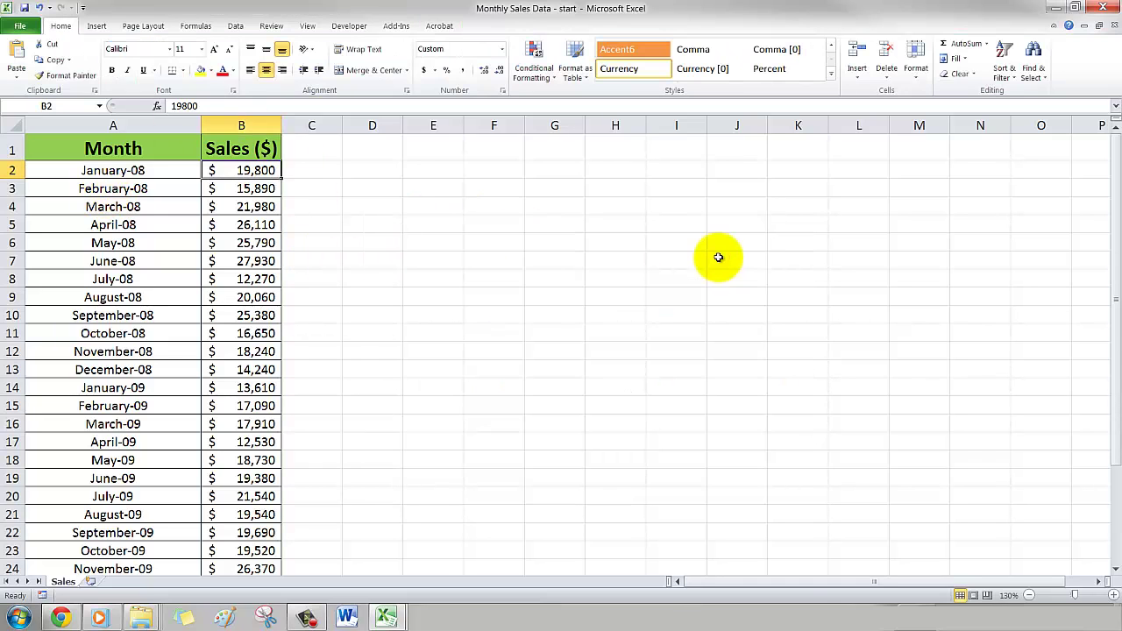
# Step: Try inserting the same markers-only scatter chart with only the December 2008 cell A13 selected, and delete it
pyautogui.click(141, 366)
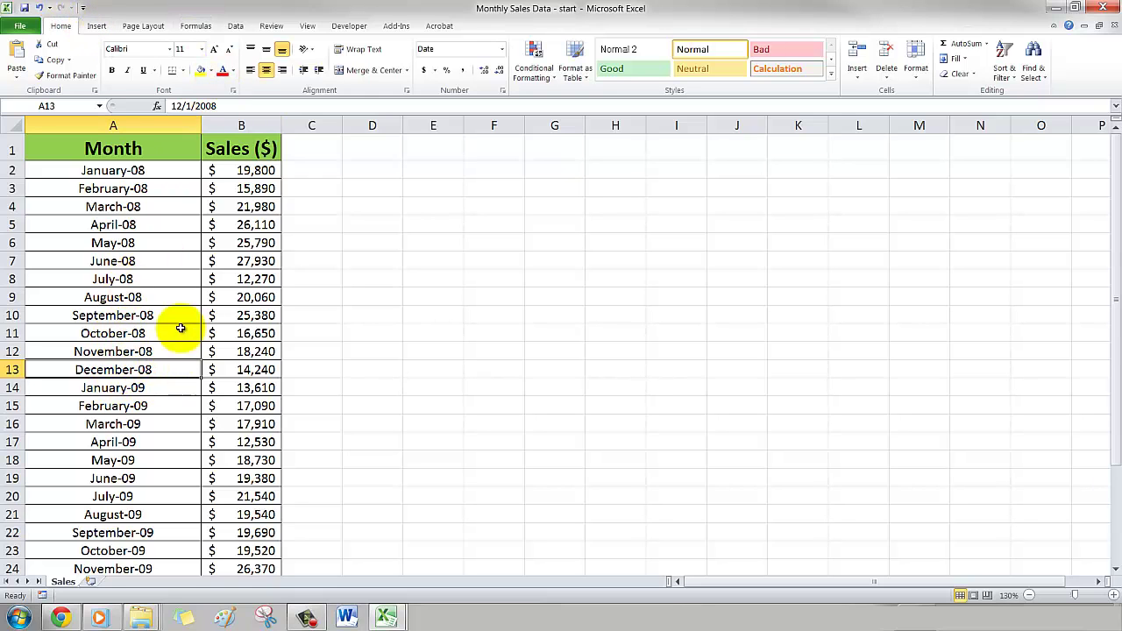
pyautogui.click(96, 26)
pyautogui.click(408, 59)
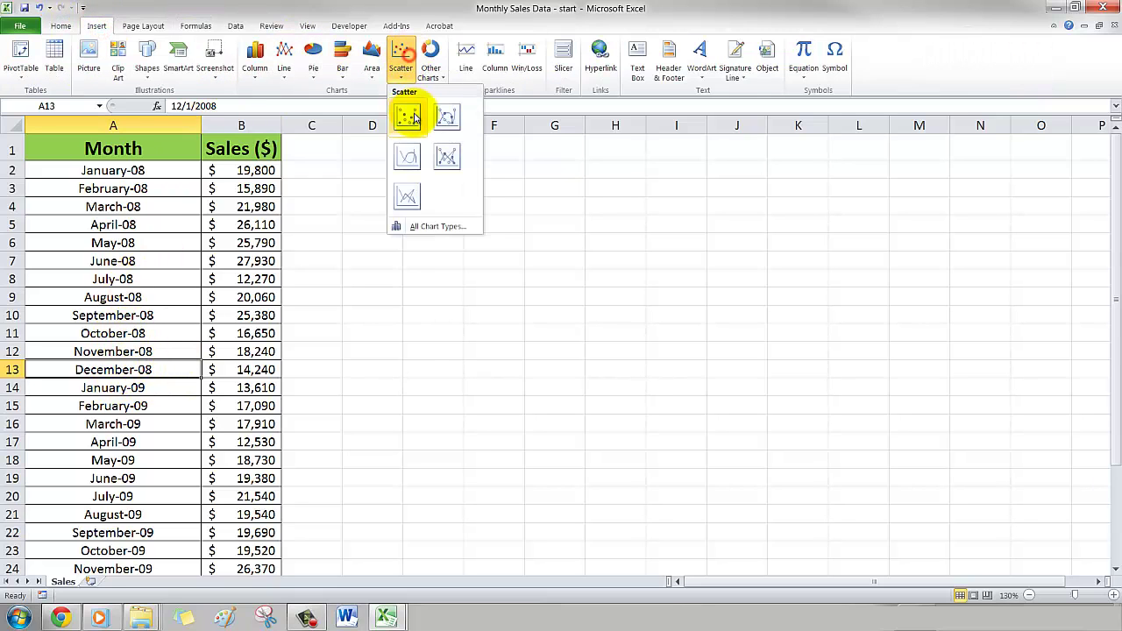
pyautogui.click(412, 115)
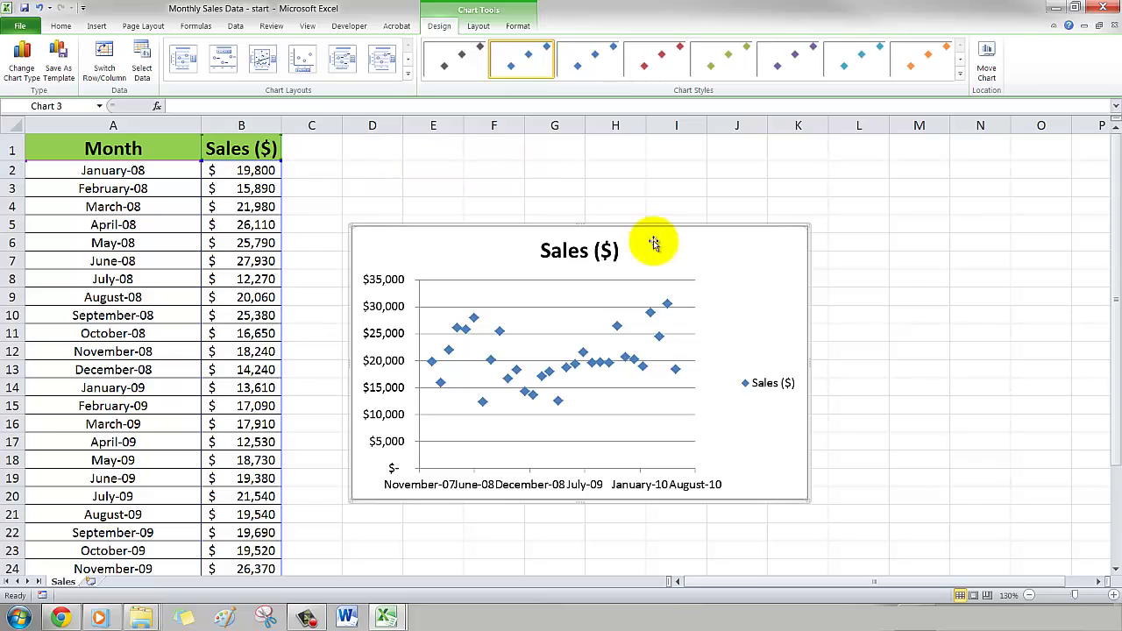
pyautogui.press('Delete')
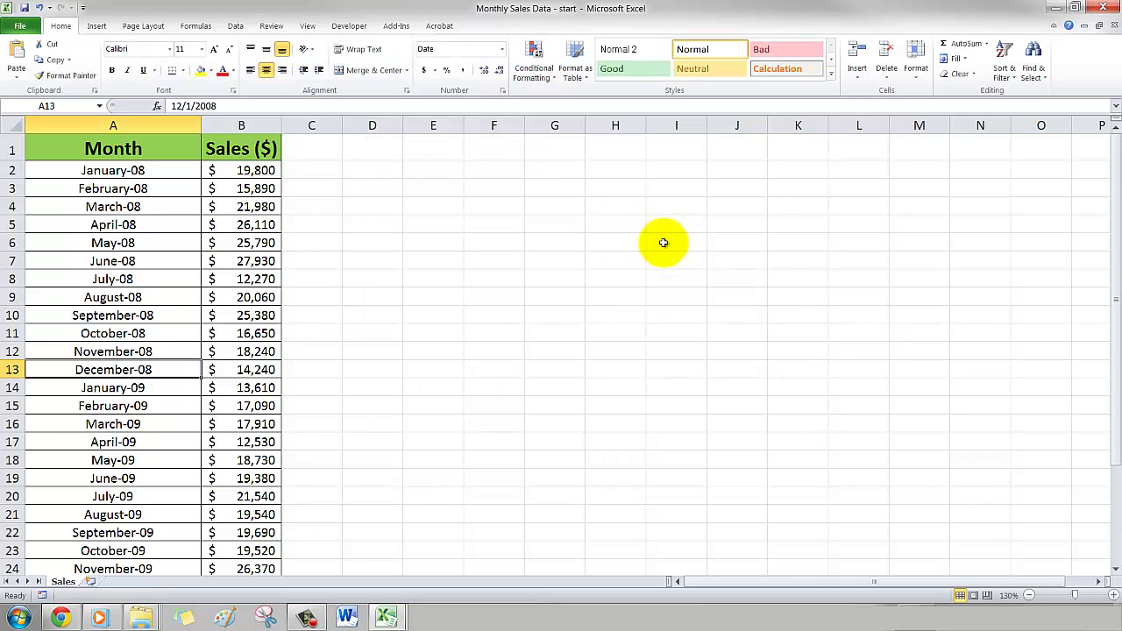
# Step: Insert an empty Scatter with only Markers chart from blank cell D2 and move it up to start at row 2
pyautogui.click(389, 168)
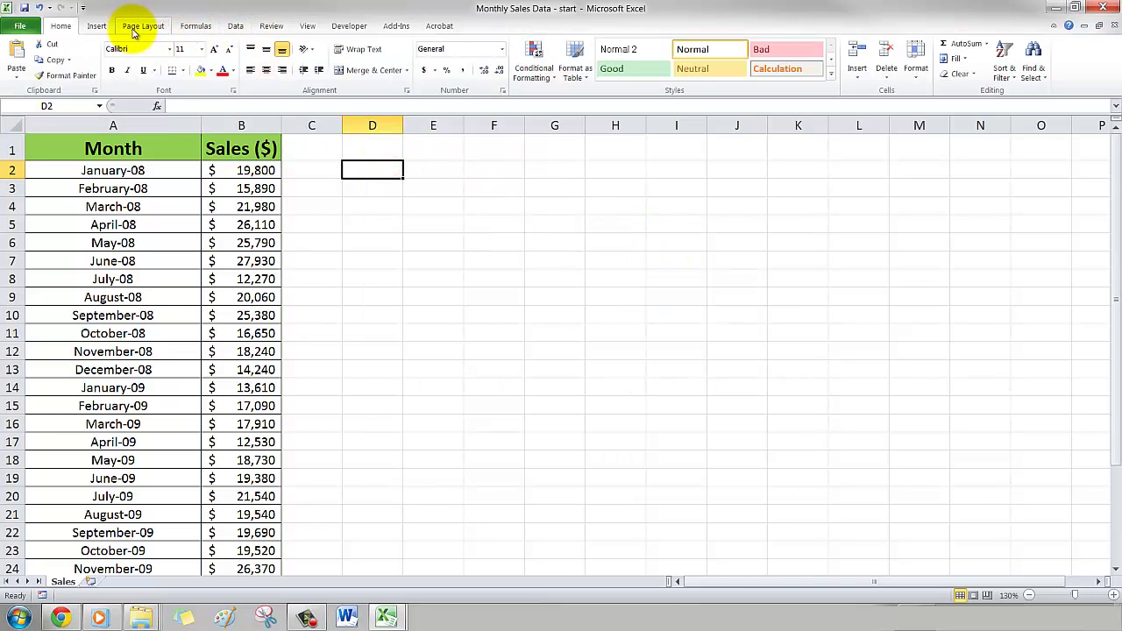
pyautogui.click(96, 25)
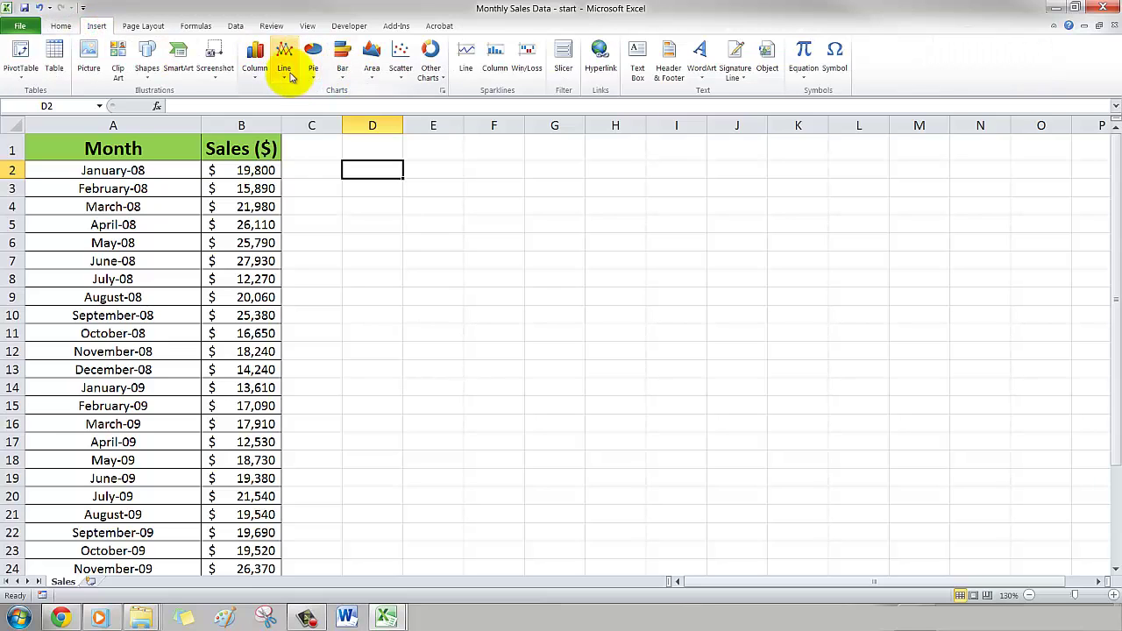
pyautogui.click(399, 54)
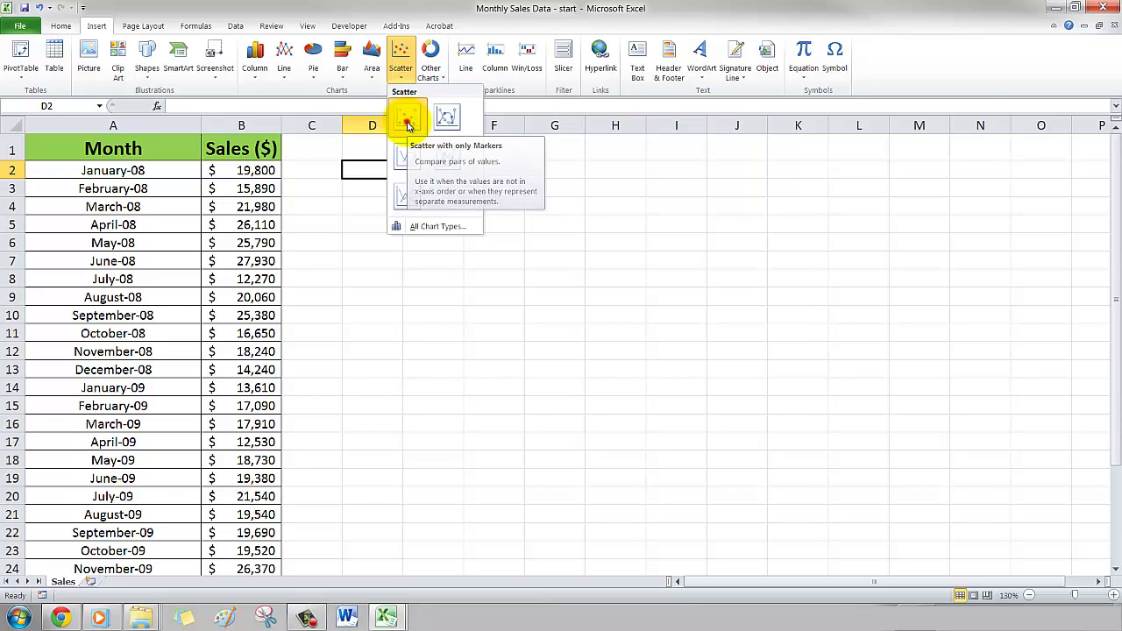
pyautogui.click(407, 122)
pyautogui.moveTo(406, 230); pyautogui.dragTo(401, 163)
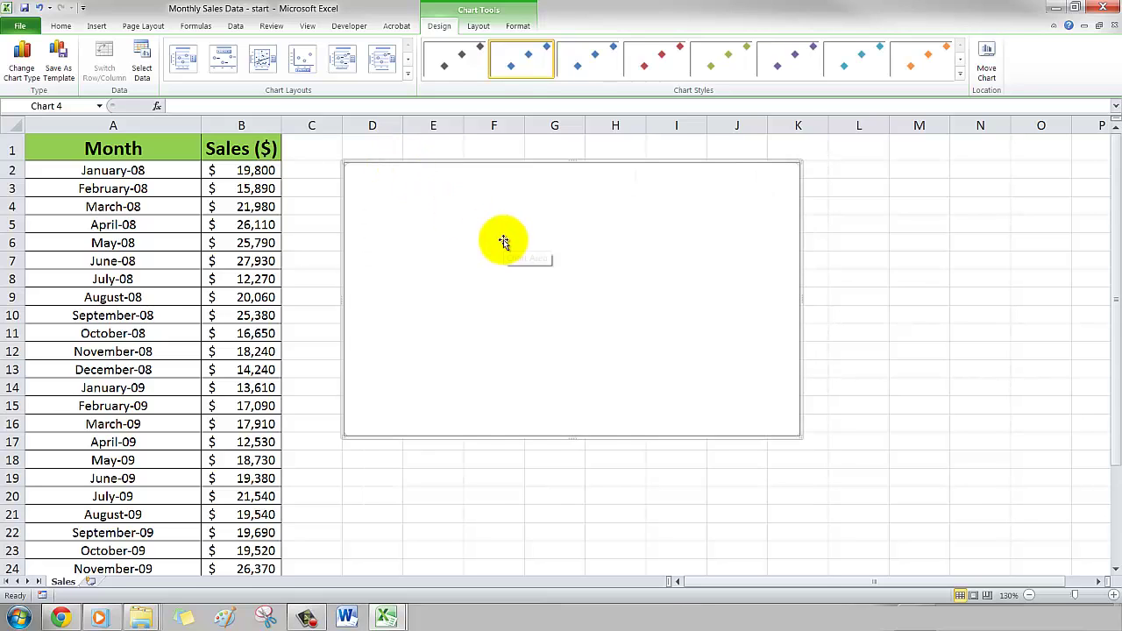
# Step: Add a new data series to the empty chart, taking its series name from cell B1
pyautogui.rightClick(504, 243)
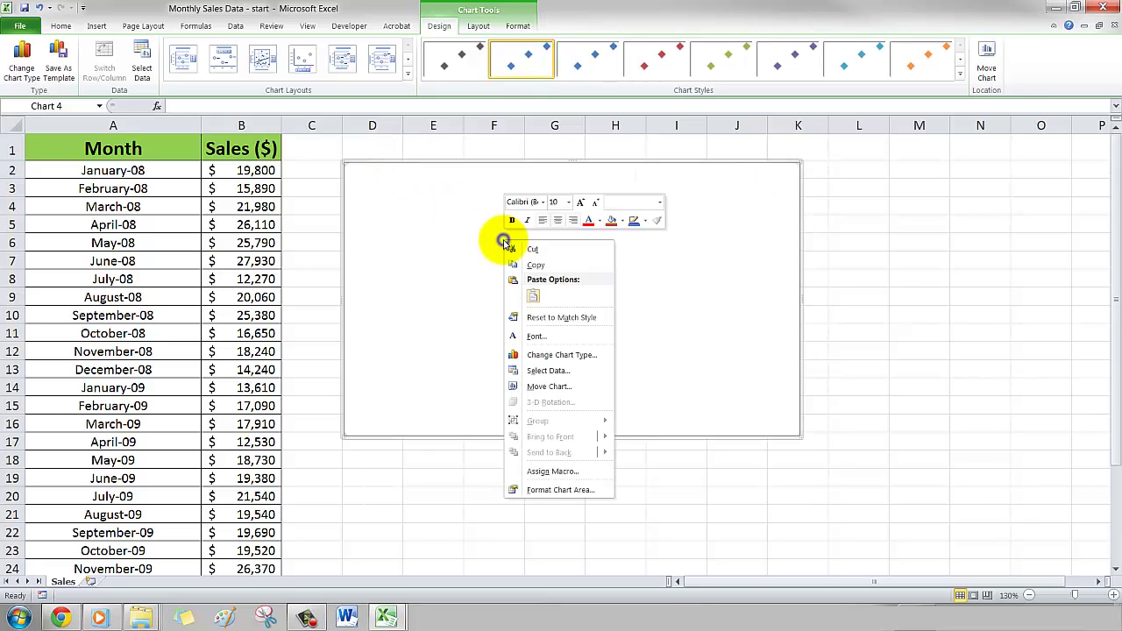
pyautogui.click(556, 371)
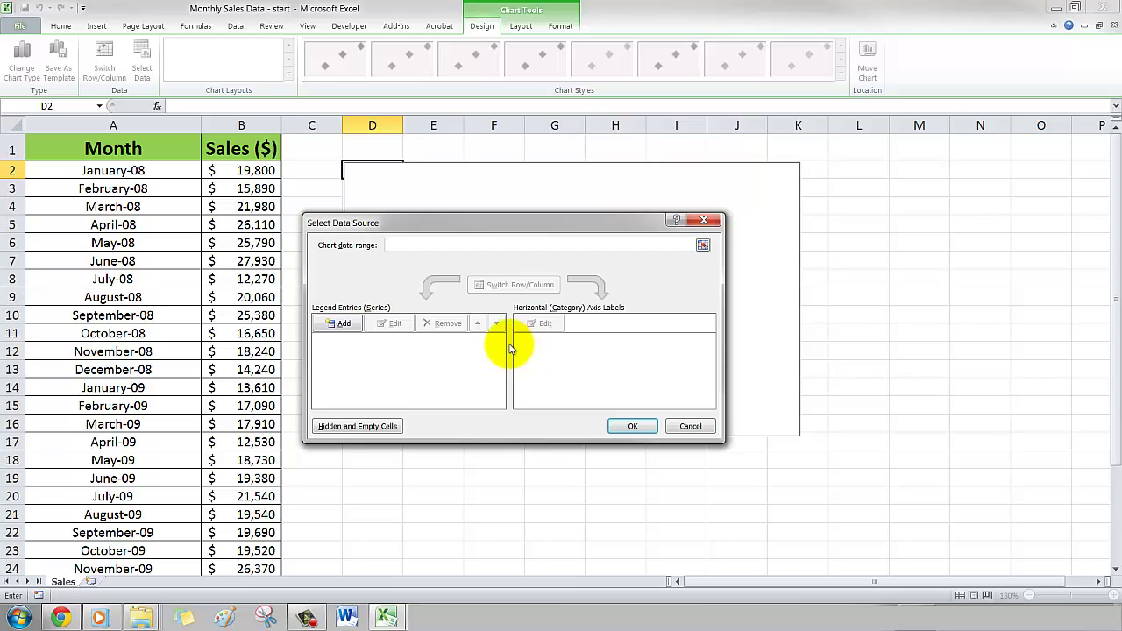
pyautogui.click(339, 324)
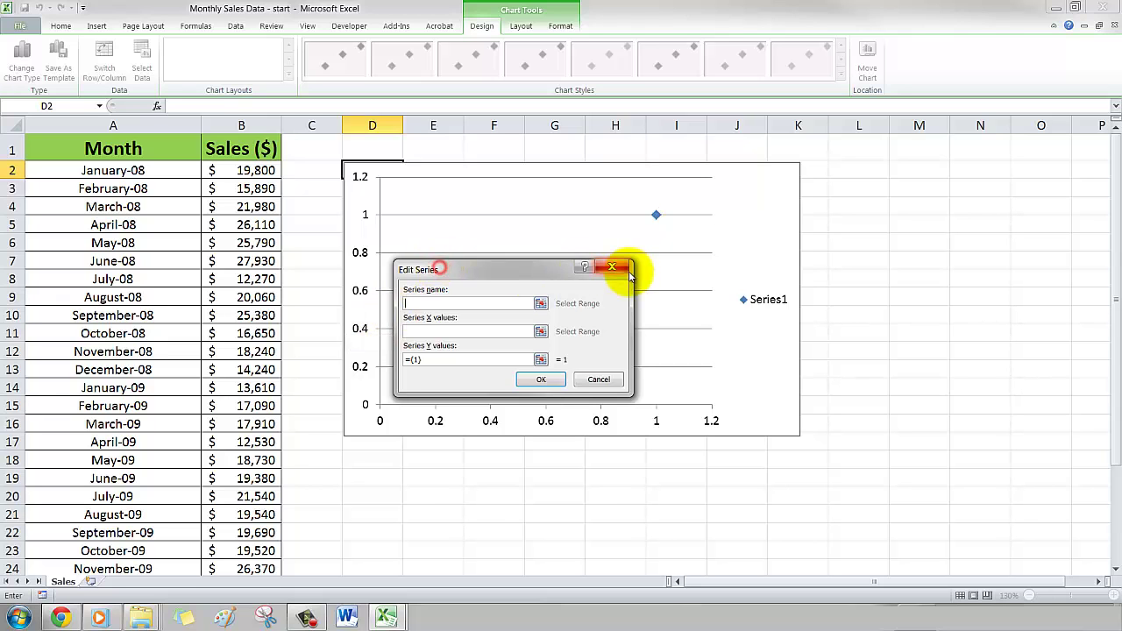
pyautogui.moveTo(520, 268); pyautogui.dragTo(473, 360)
pyautogui.click(246, 149)
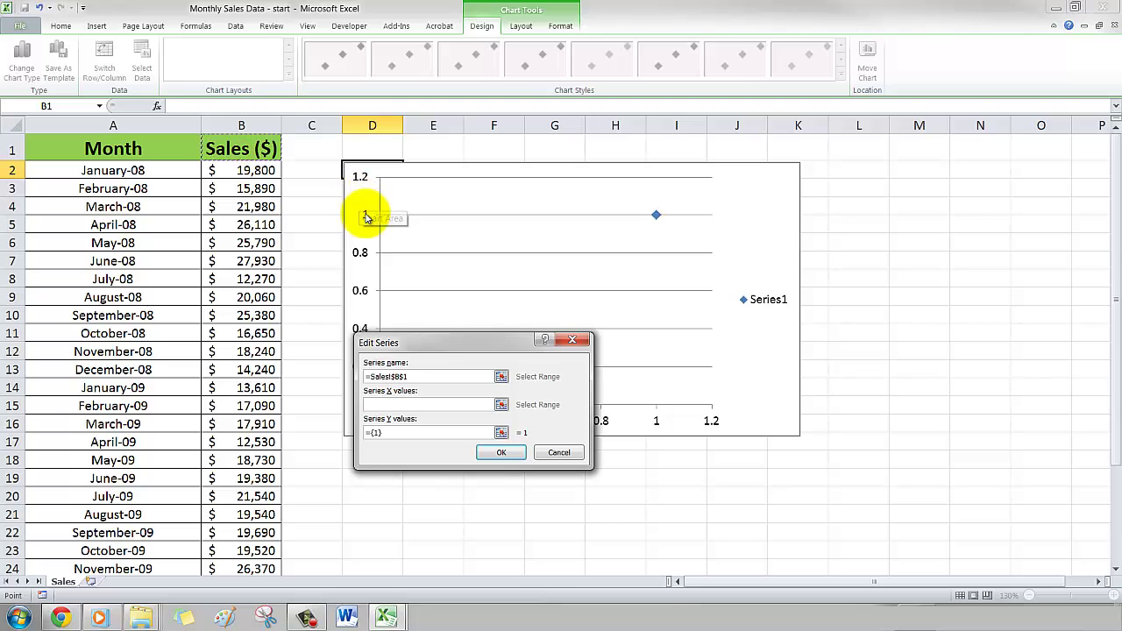
# Step: Set the series X values to A2:A31 and the Y values to B2:B31, and apply the data source
pyautogui.click(429, 403)
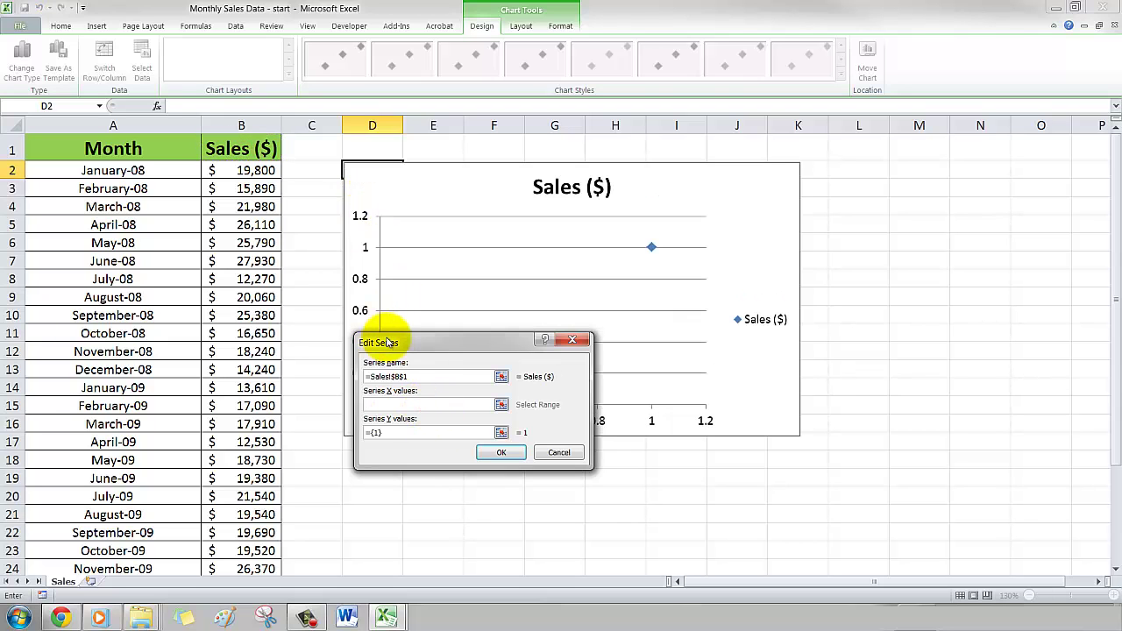
pyautogui.moveTo(107, 173); pyautogui.dragTo(122, 526)
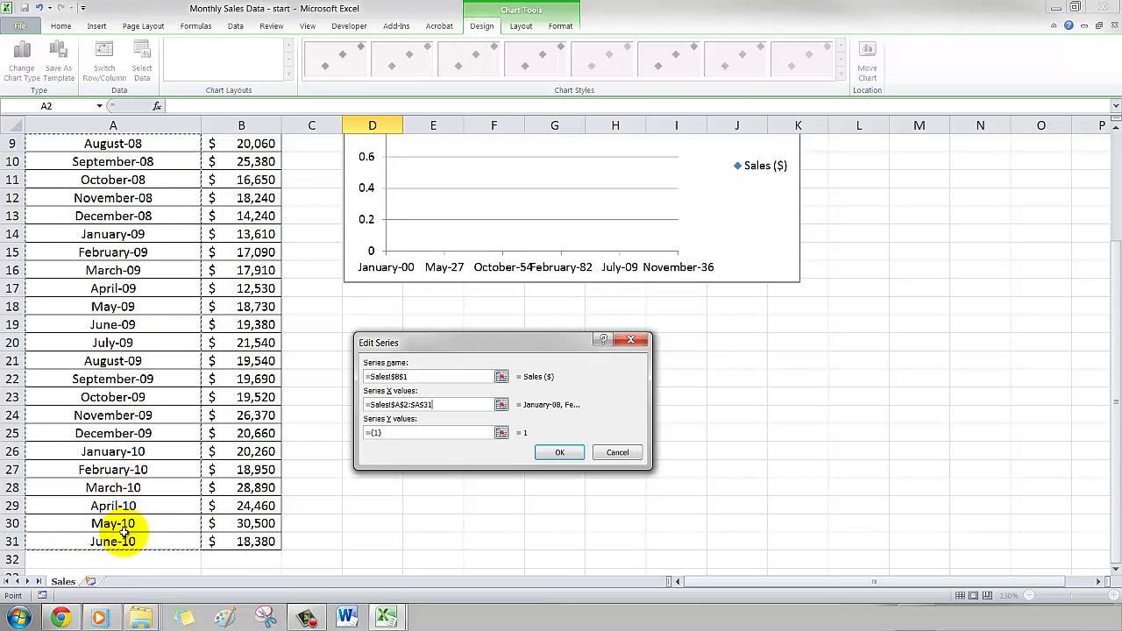
pyautogui.click(392, 433)
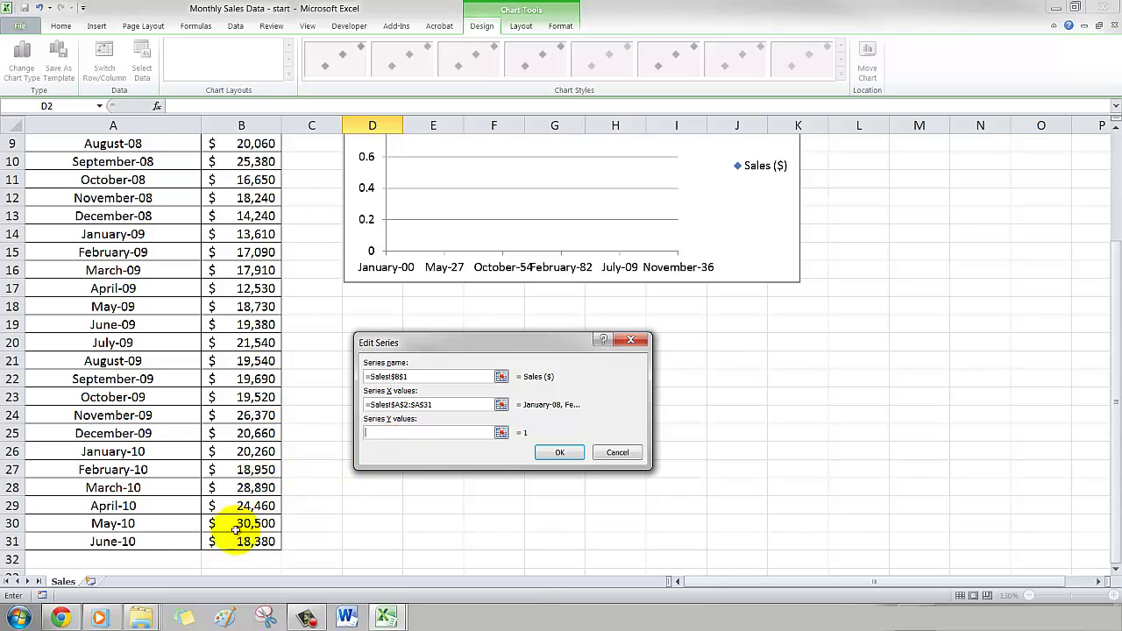
pyautogui.moveTo(227, 542); pyautogui.dragTo(237, 173)
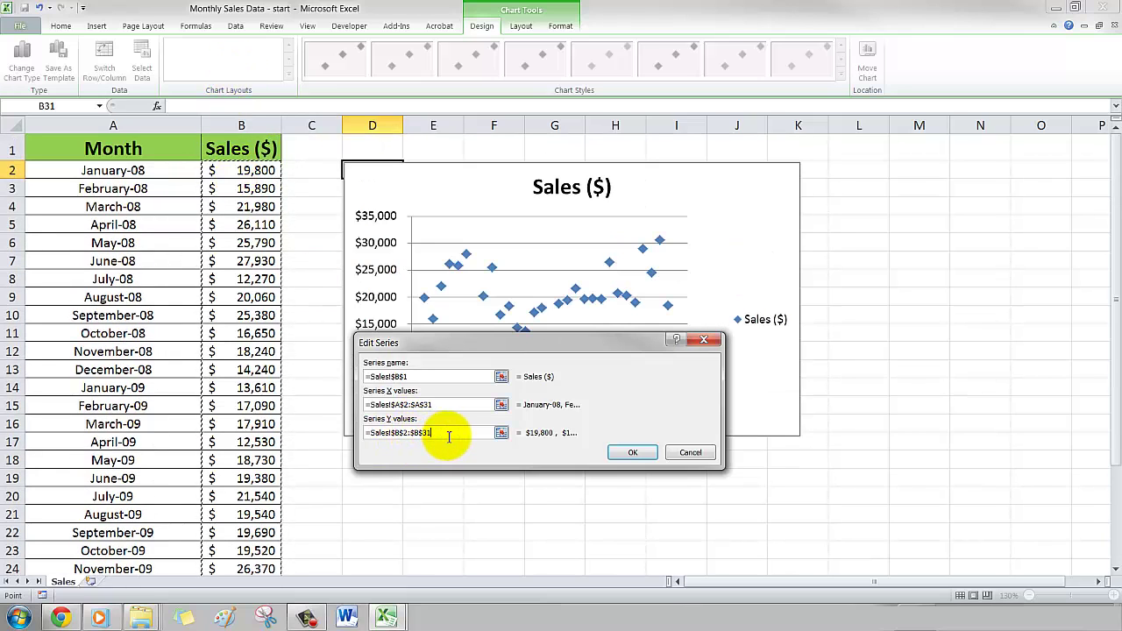
pyautogui.click(632, 452)
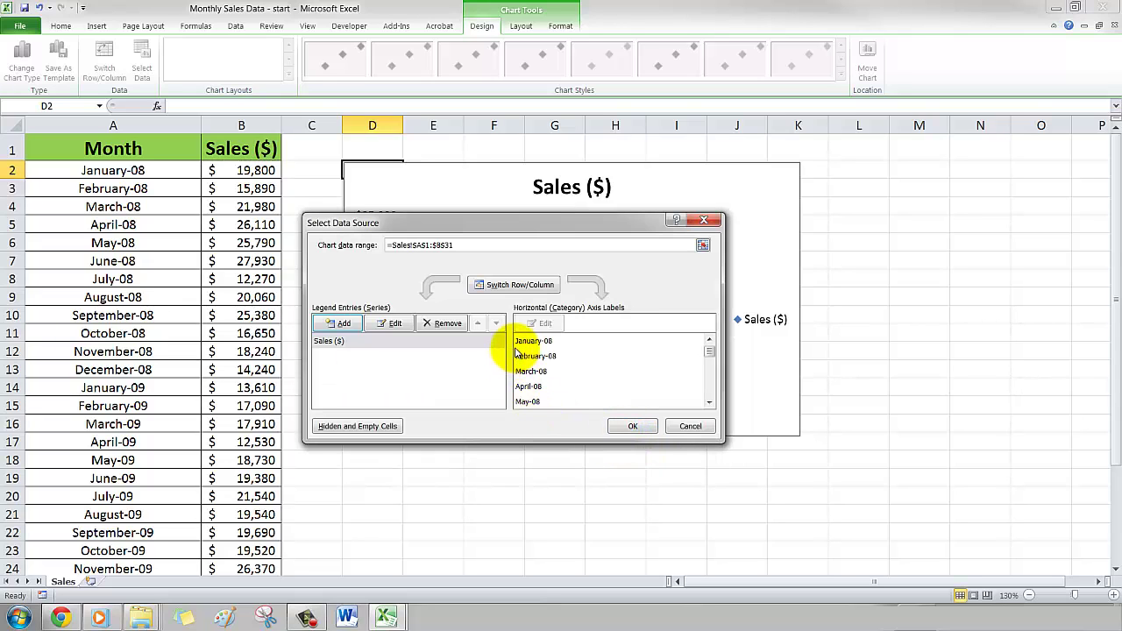
pyautogui.click(632, 427)
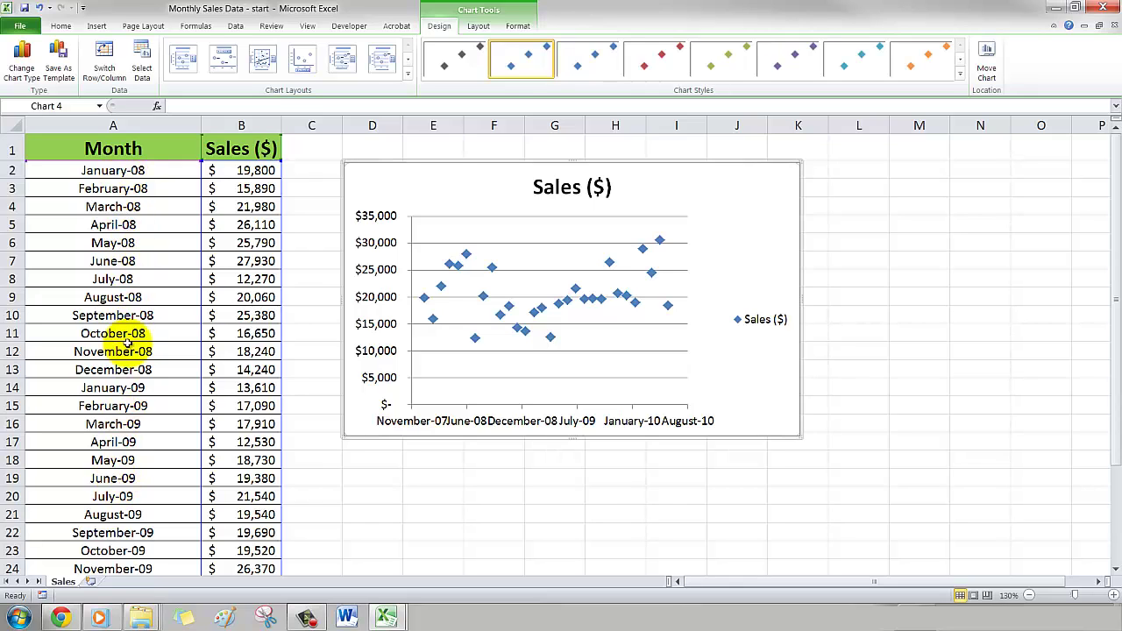
# Step: Format the dates in A2:A31 with the Mar-01 date type to shorten the chart's horizontal axis labels
pyautogui.click(126, 170)
pyautogui.moveTo(126, 170); pyautogui.dragTo(150, 556)
pyautogui.scroll(3, 367, 443)
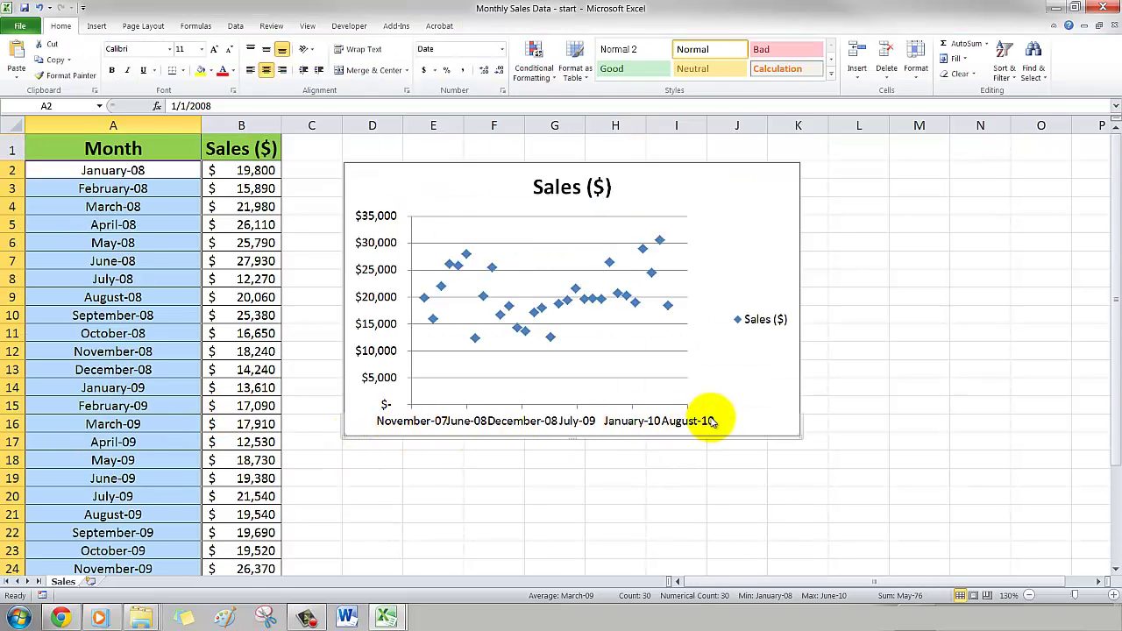
pyautogui.click(504, 91)
pyautogui.click(455, 305)
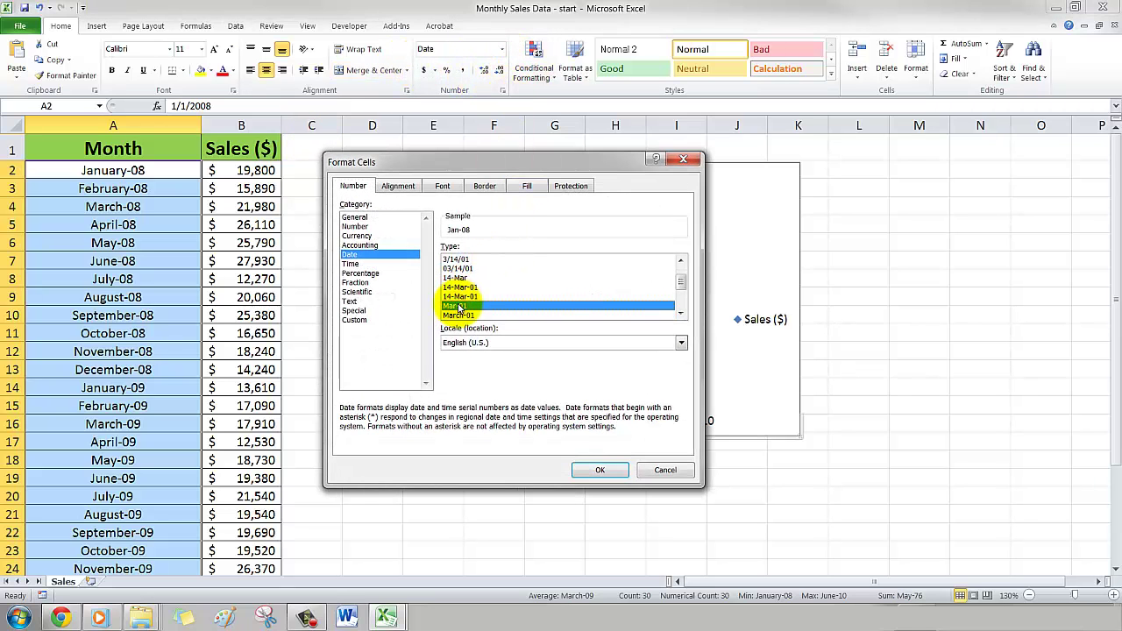
pyautogui.click(586, 466)
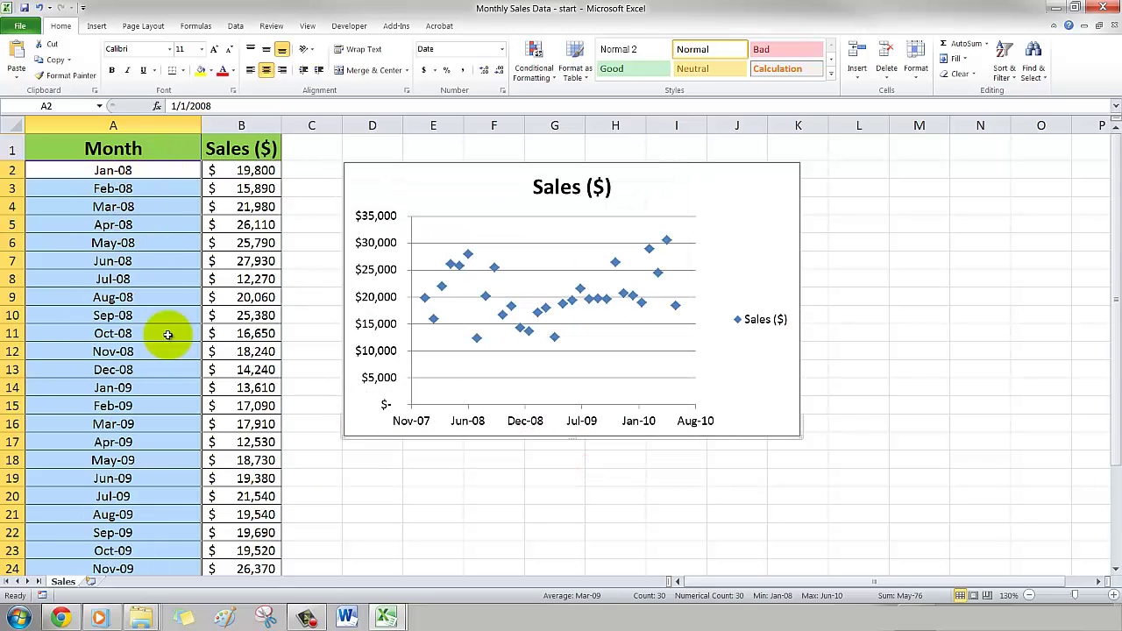
pyautogui.scroll(-5, 161, 458)
pyautogui.click(137, 413)
pyautogui.scroll(5, 210, 421)
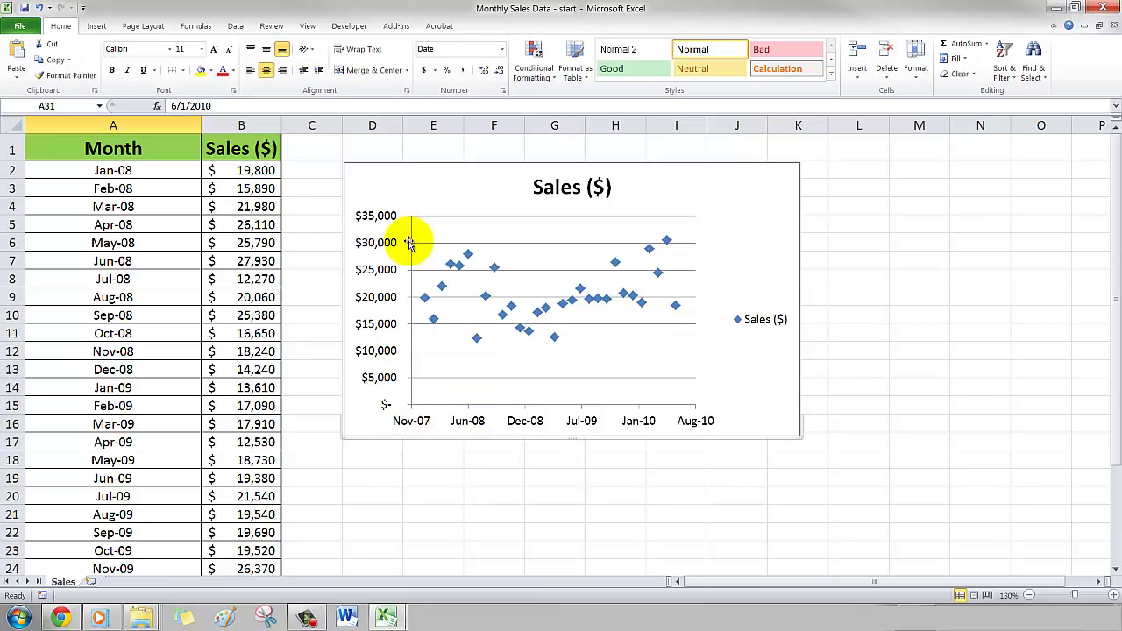
# Step: Apply the first chart layout to the scatter chart to add titles for both axes
pyautogui.click(364, 182)
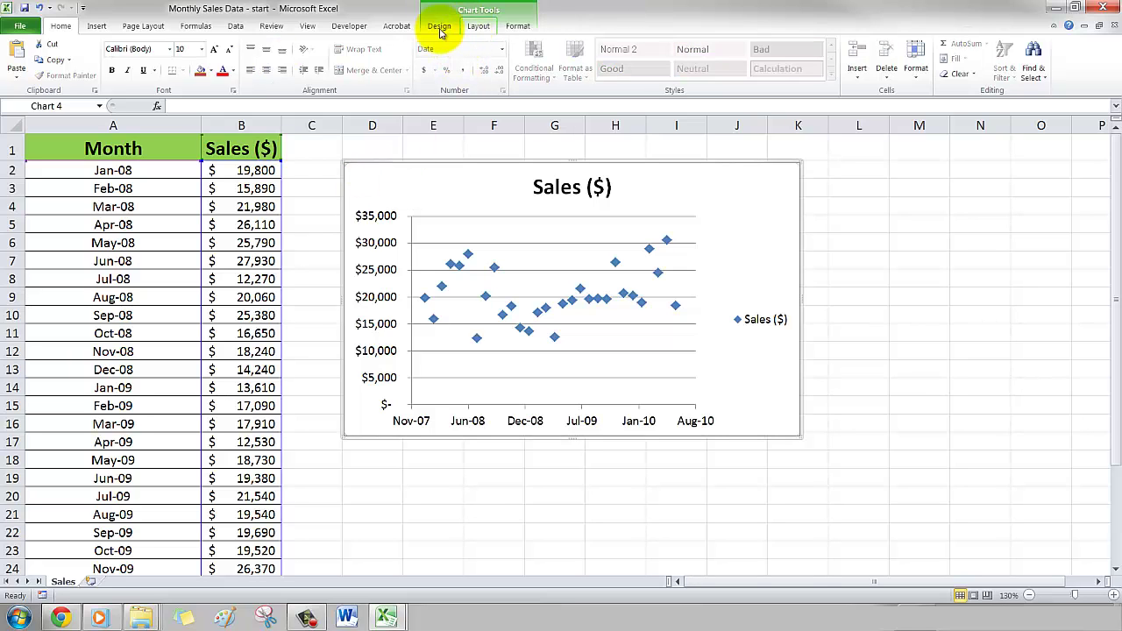
pyautogui.click(438, 25)
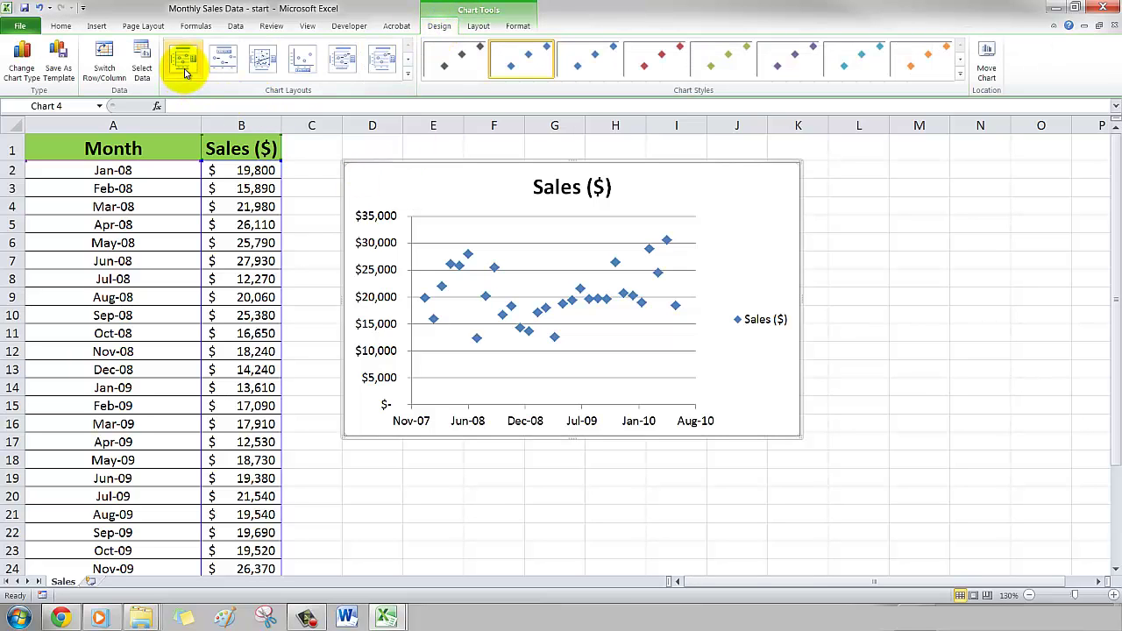
pyautogui.click(183, 62)
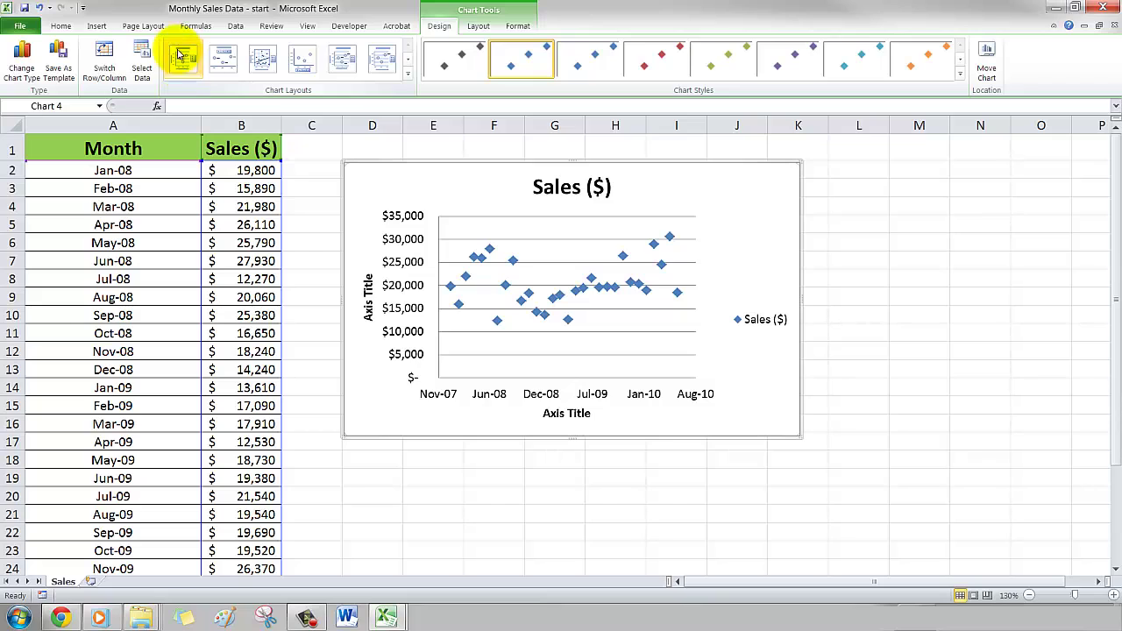
# Step: Link the vertical axis title to the Sales ($) header with the formula =Sales!$B$1
pyautogui.click(369, 292)
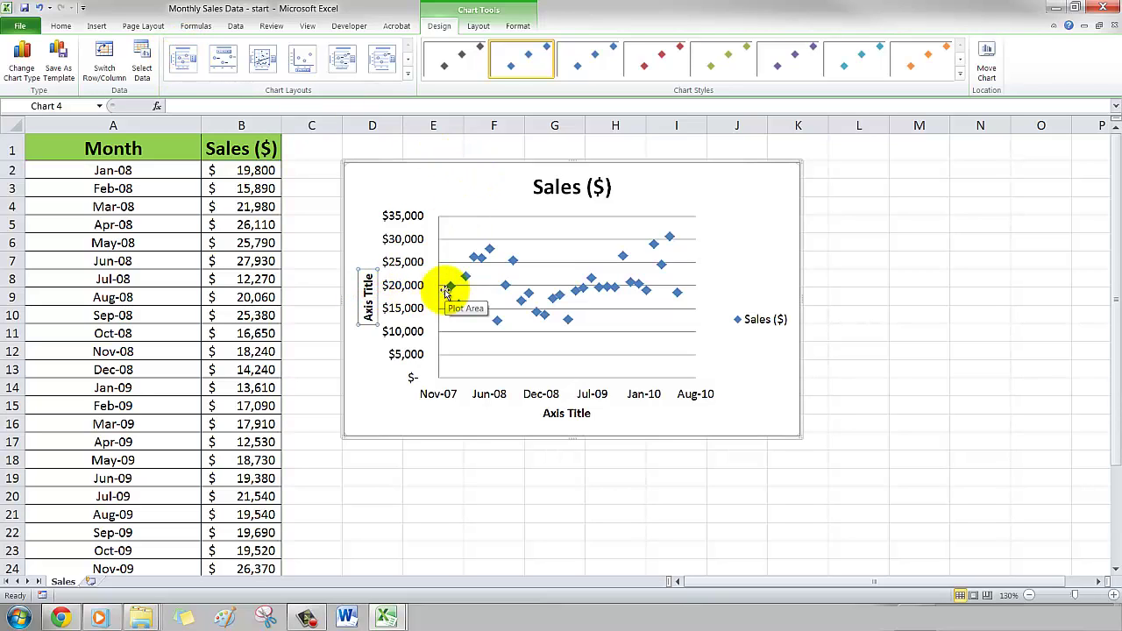
pyautogui.write('=Sales!$B$1')
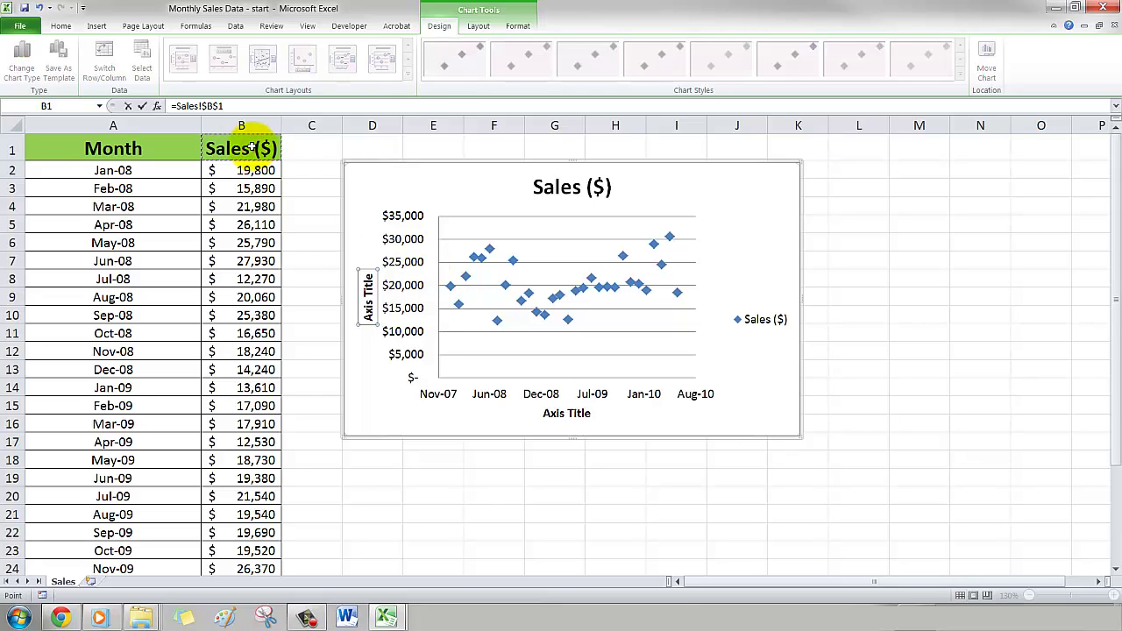
pyautogui.press('Return')
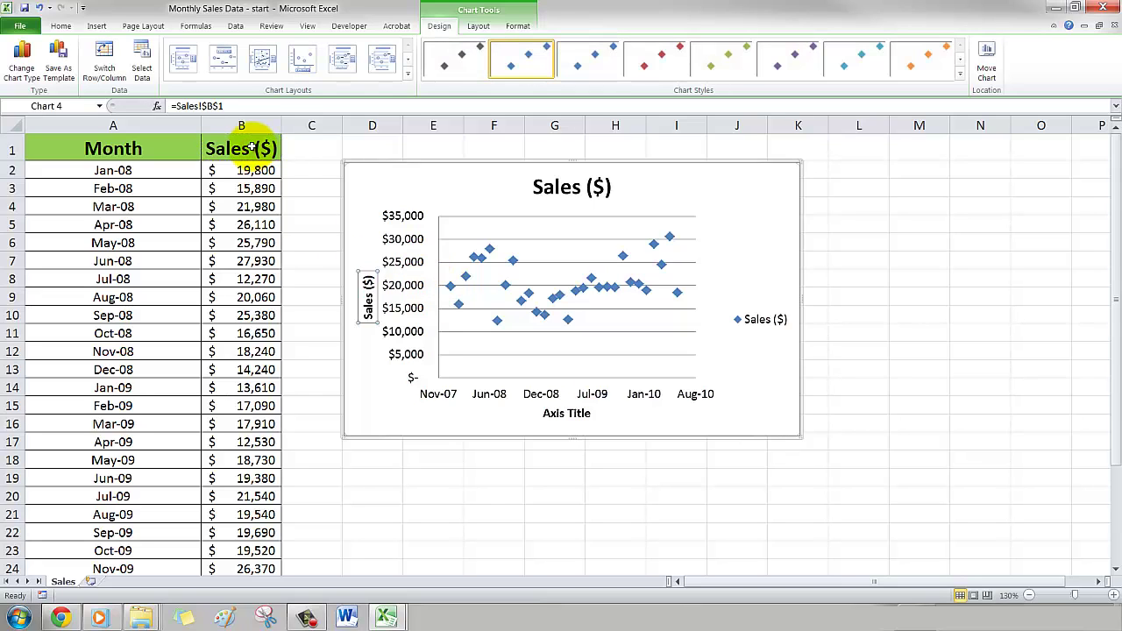
# Step: Link the horizontal axis title to the Month header with the formula =Sales!$A$1
pyautogui.click(568, 415)
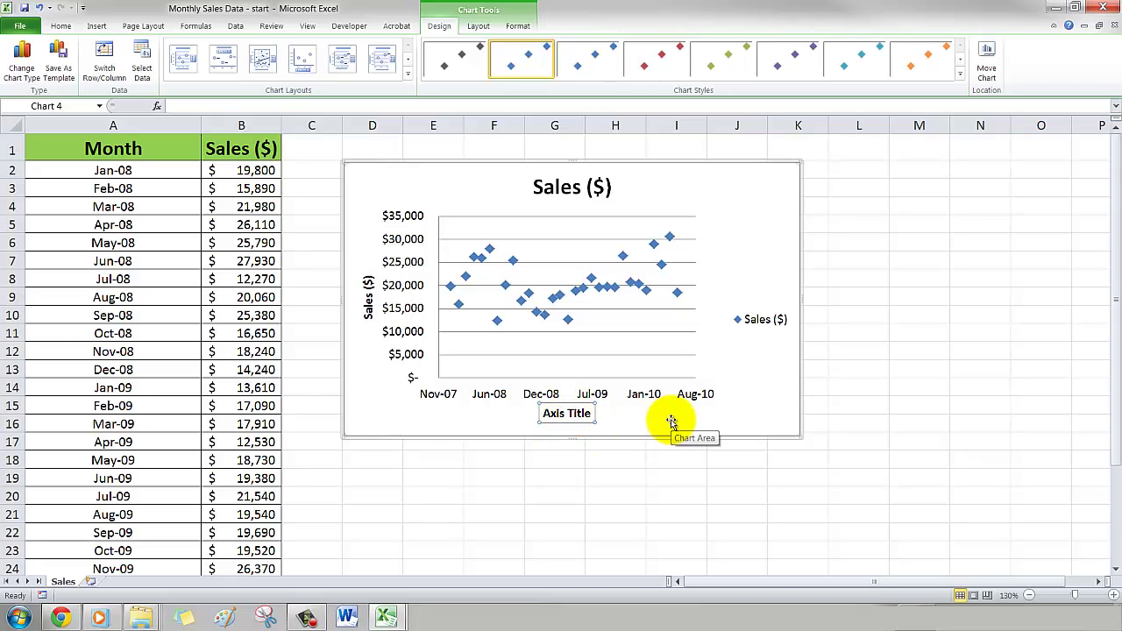
pyautogui.write('=Sales!$A$1')
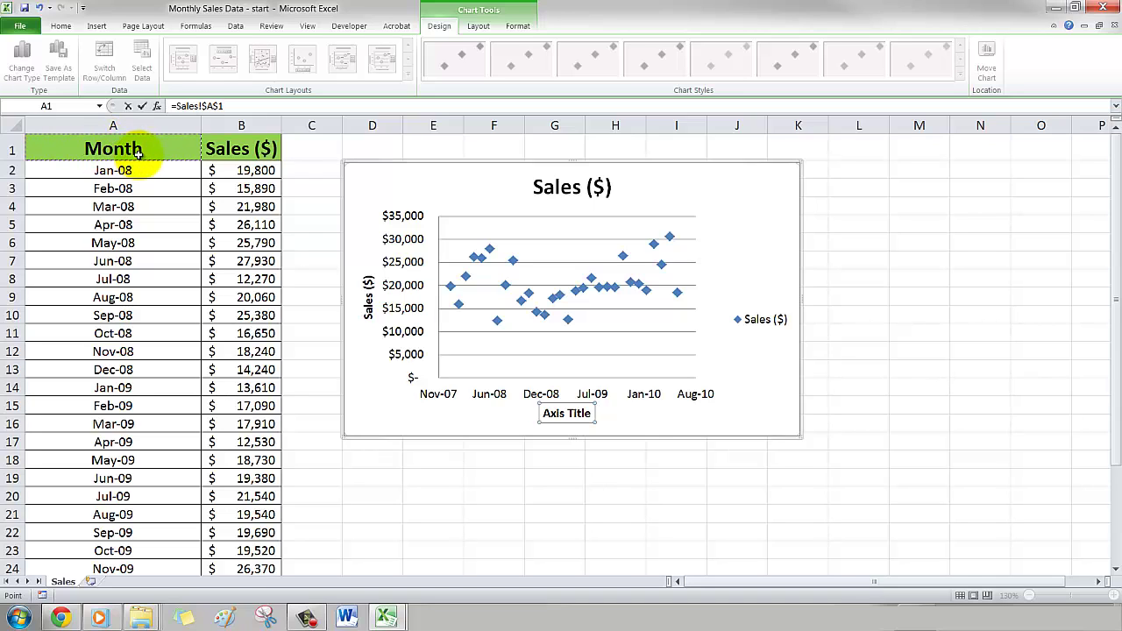
pyautogui.press('Return')
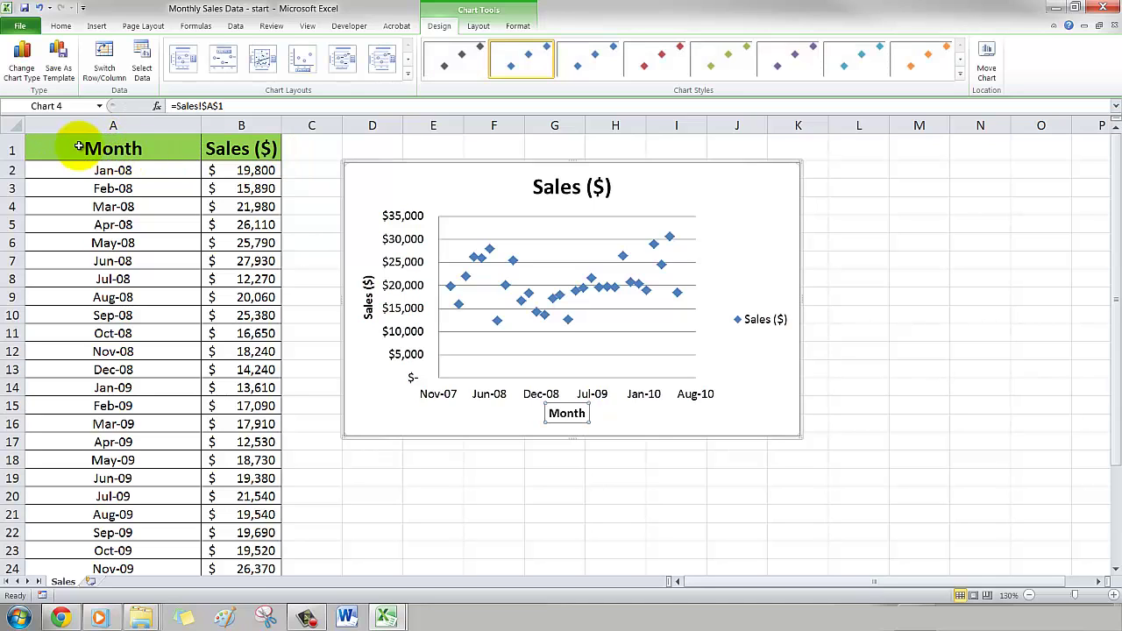
# Step: Change the header text in cell A1 to Time to test the linked horizontal axis title
pyautogui.click(130, 149)
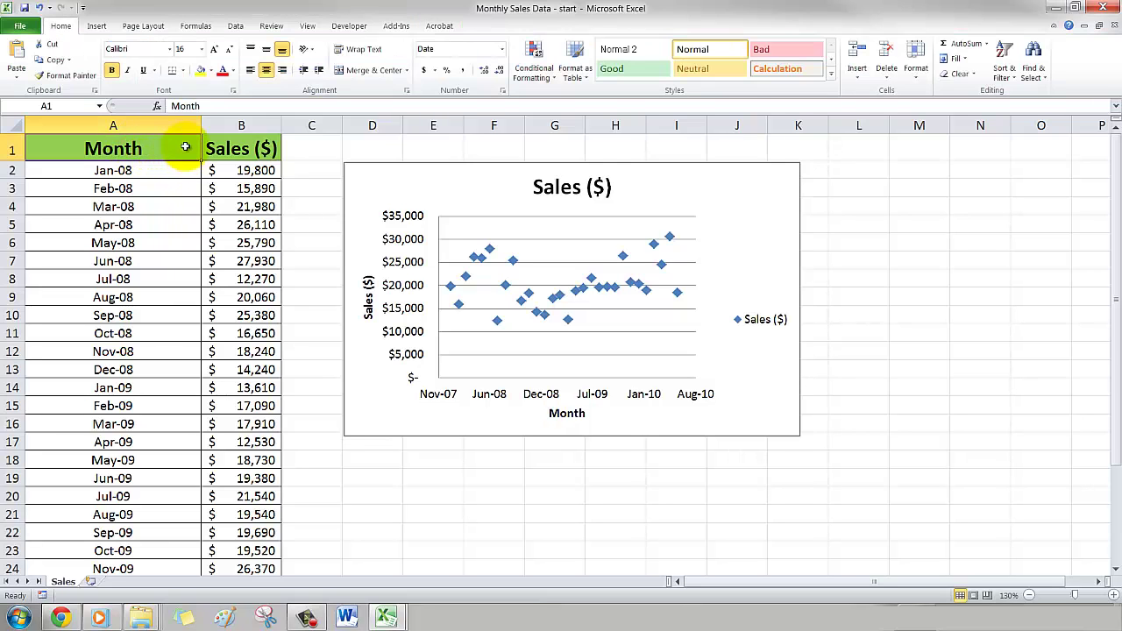
pyautogui.write('Mon')
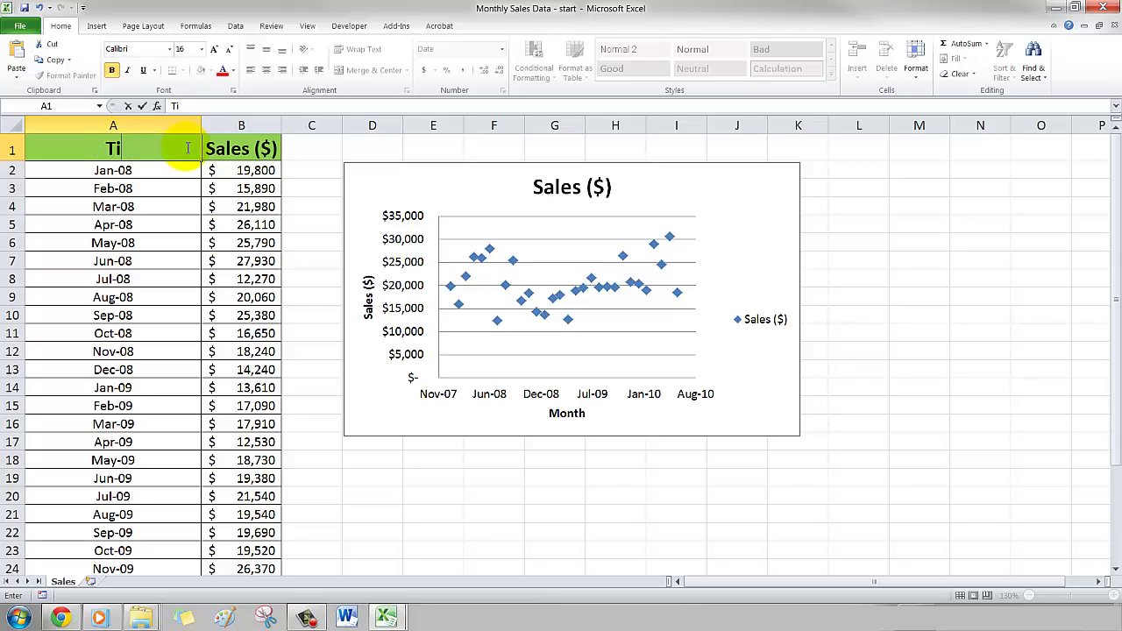
pyautogui.press('Return')
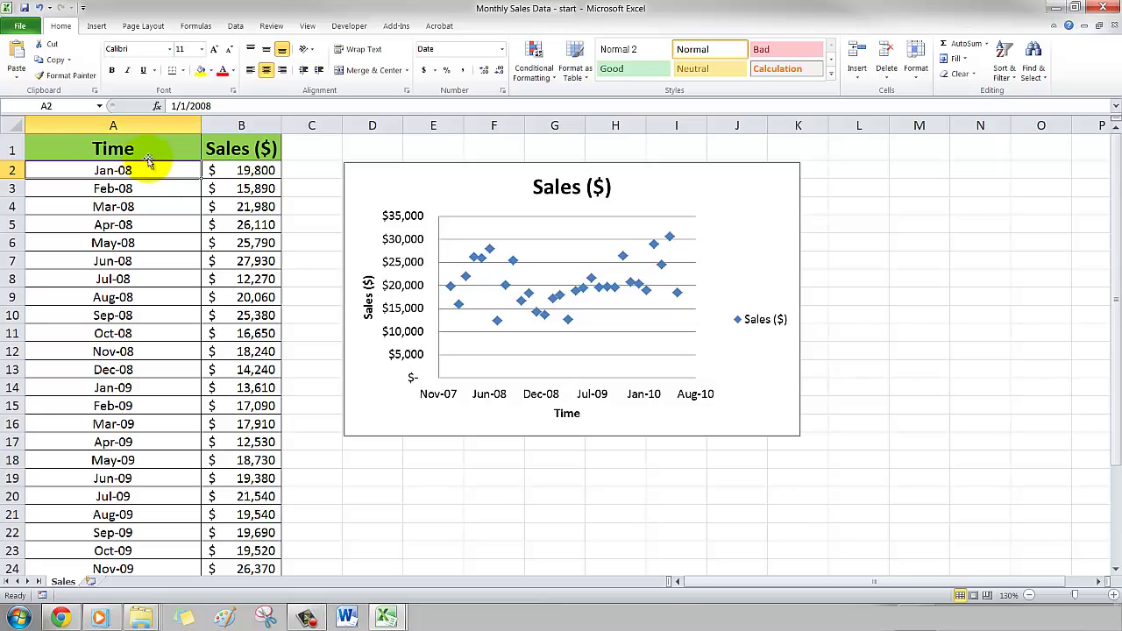
# Step: Set the header text in cell A1 to Date
pyautogui.click(105, 147)
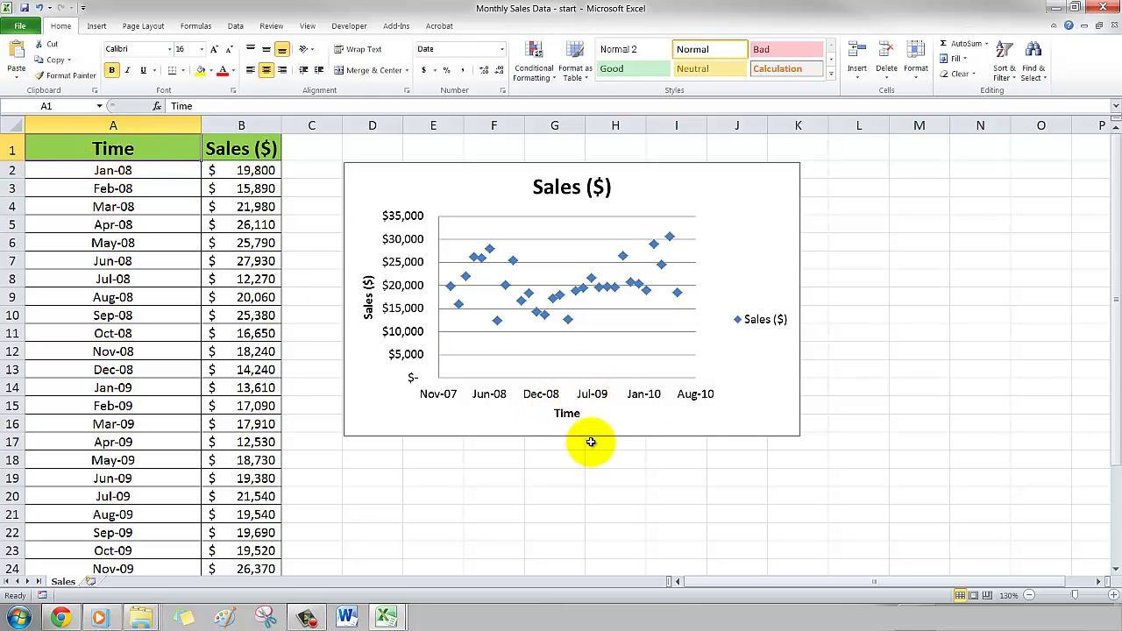
pyautogui.click(113, 147)
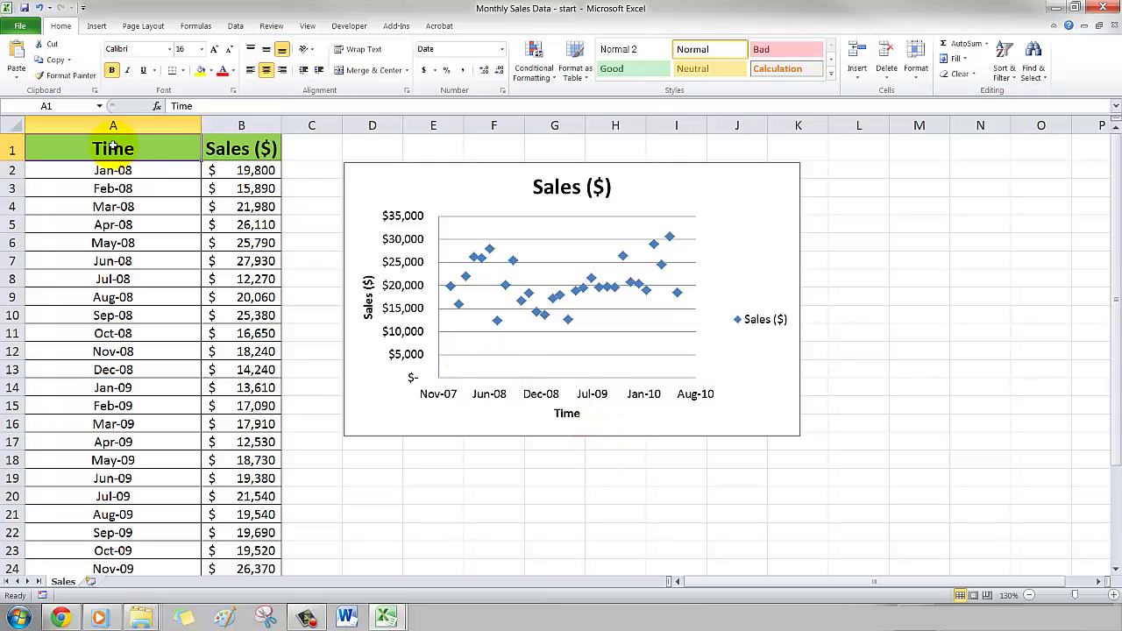
pyautogui.write('Date')
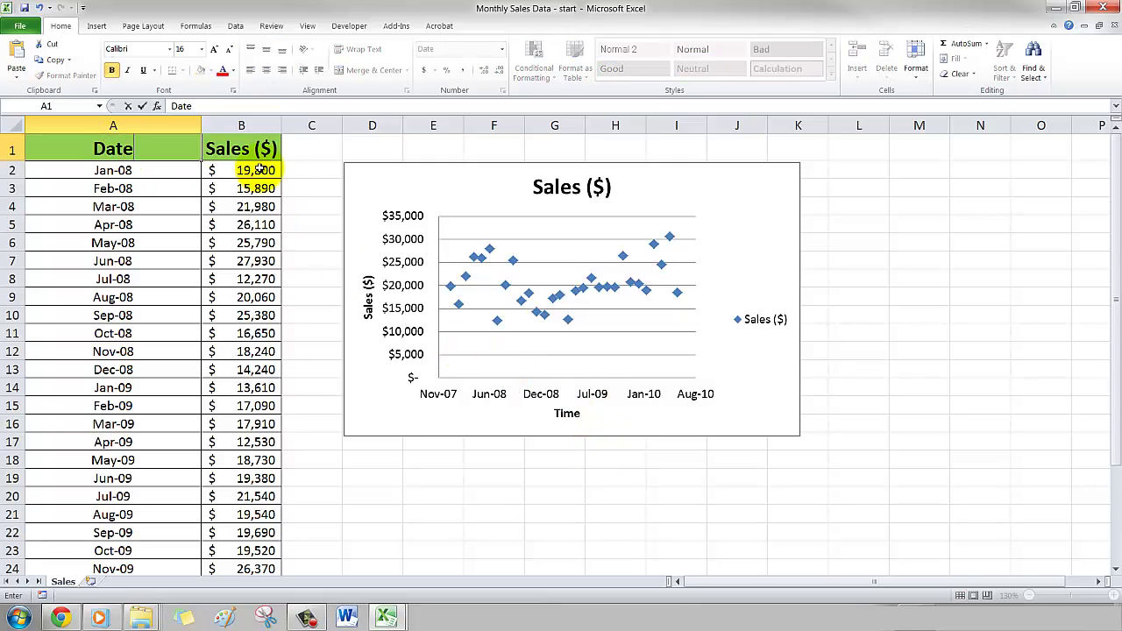
pyautogui.press('Return')
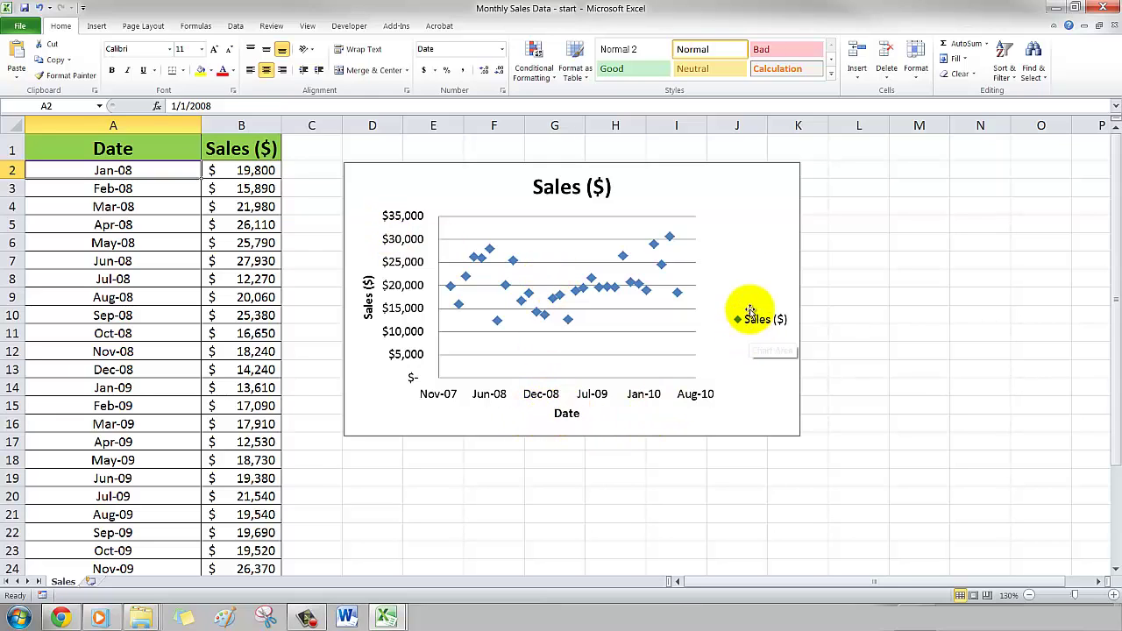
# Step: Insert the word Monthly at the start of the chart title so it reads Monthly Sales ($)
pyautogui.click(543, 184)
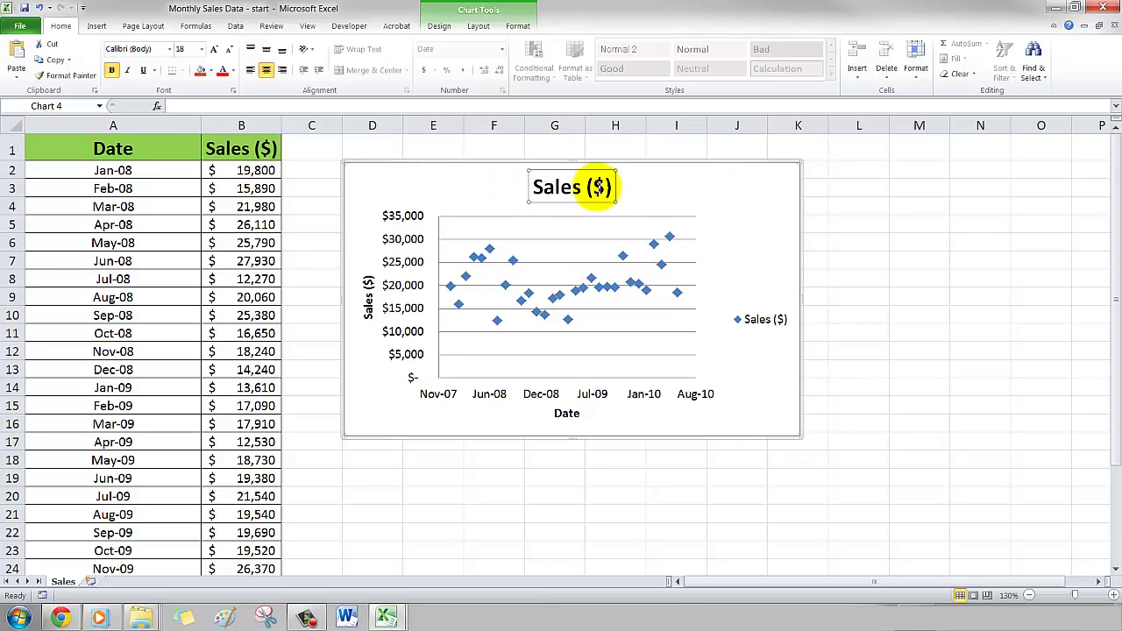
pyautogui.click(538, 186)
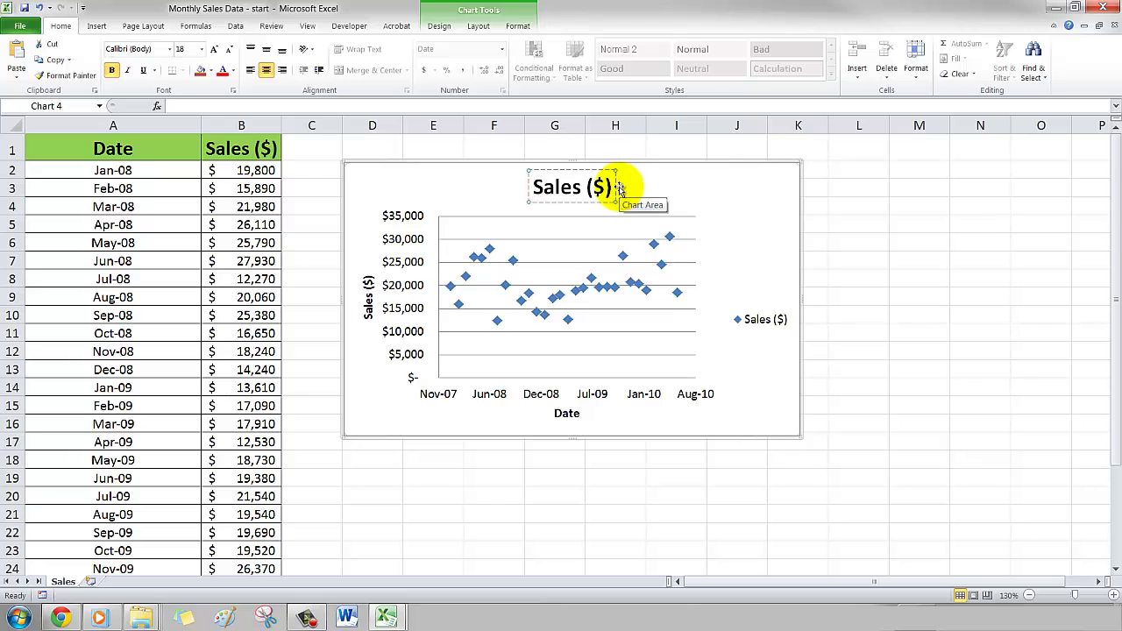
pyautogui.write('Monthly')
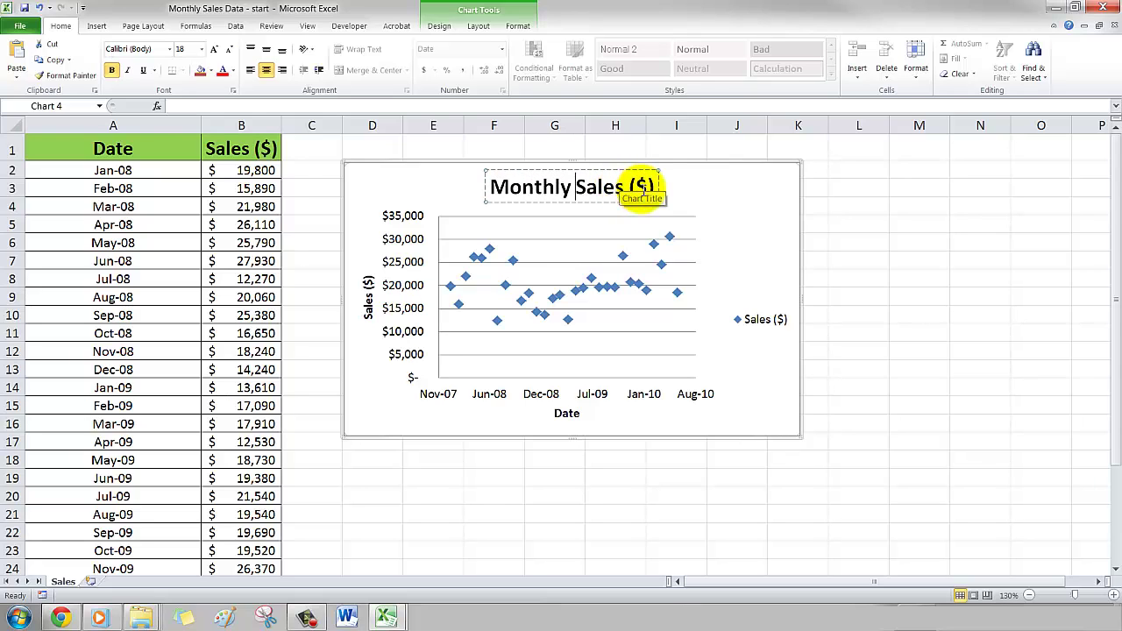
pyautogui.click(653, 185)
pyautogui.click(652, 186)
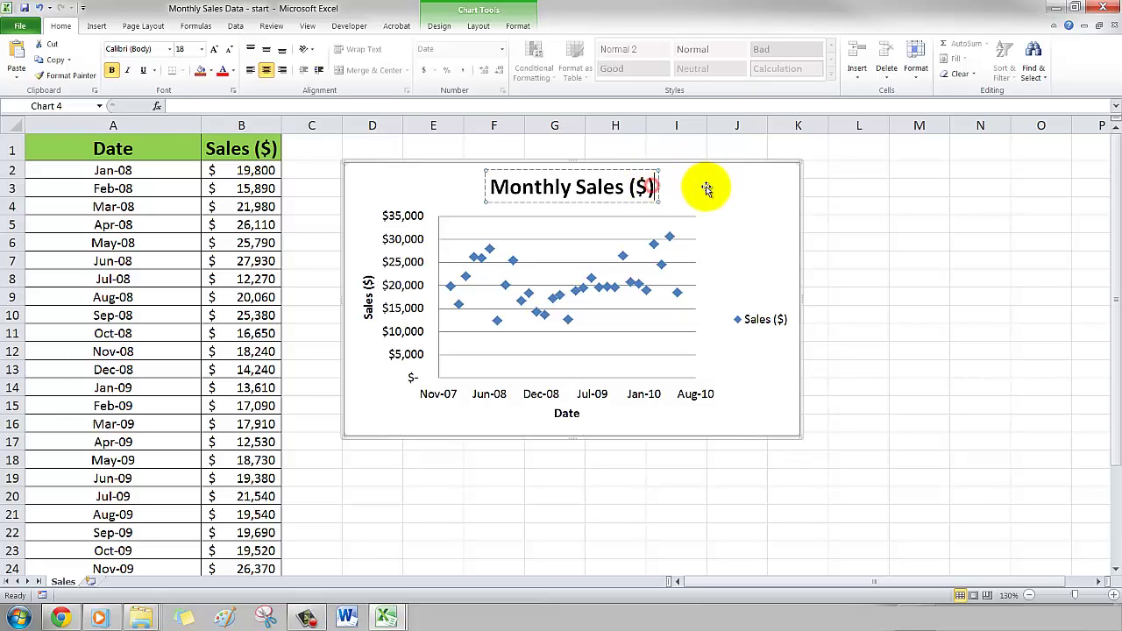
pyautogui.click(871, 238)
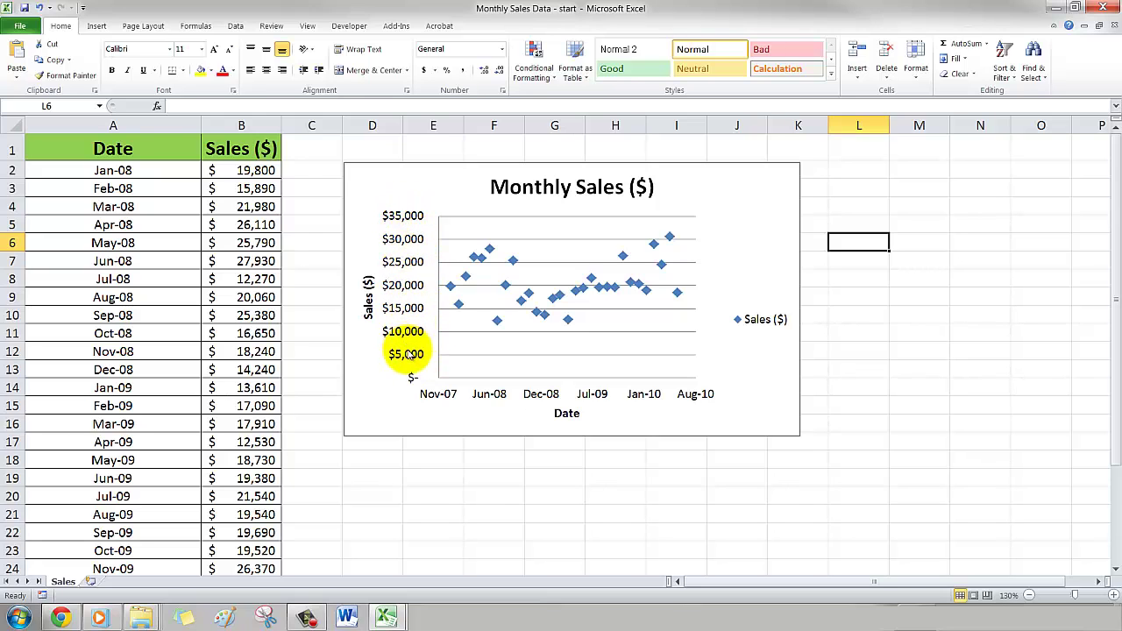
# Step: Set the vertical axis display units to Thousands, with the units label shown on the chart
pyautogui.rightClick(399, 263)
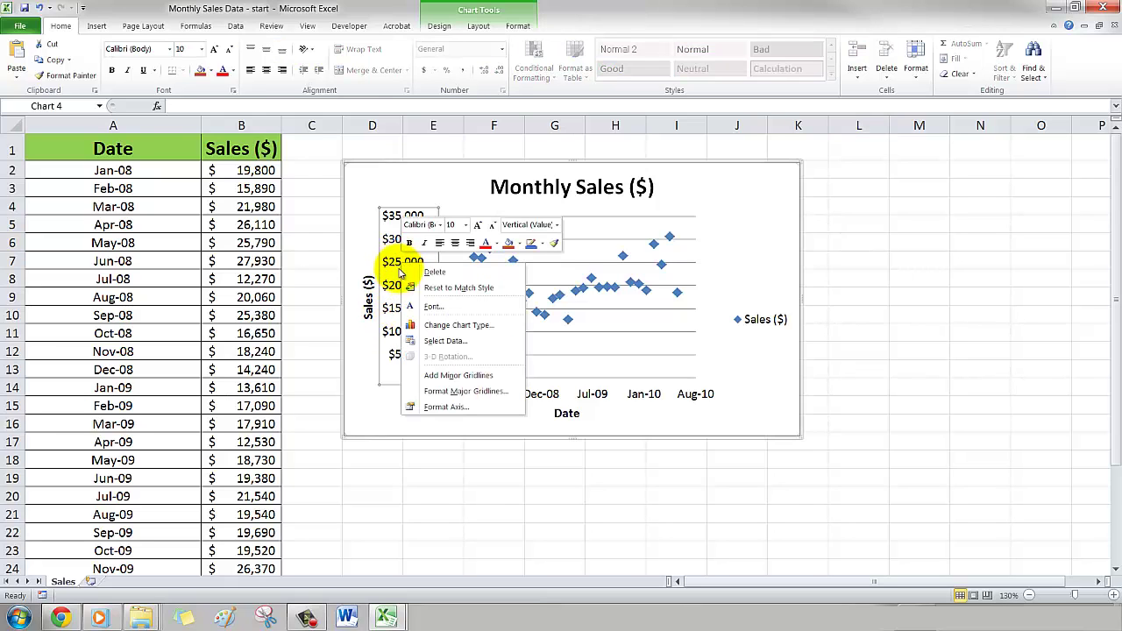
pyautogui.click(433, 408)
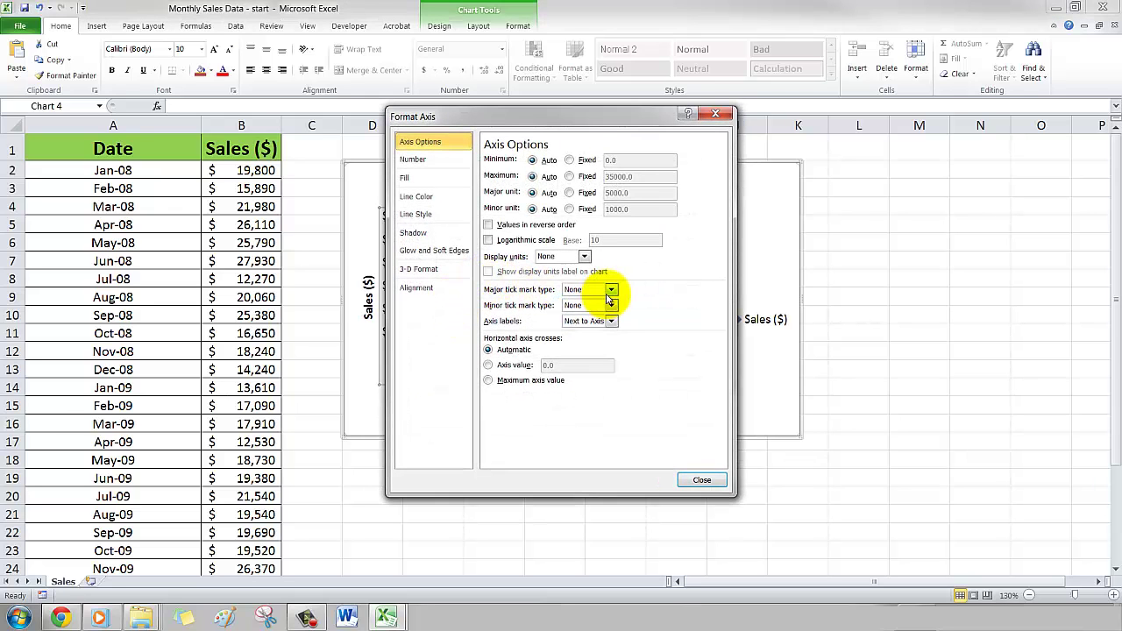
pyautogui.moveTo(568, 117); pyautogui.dragTo(676, 125)
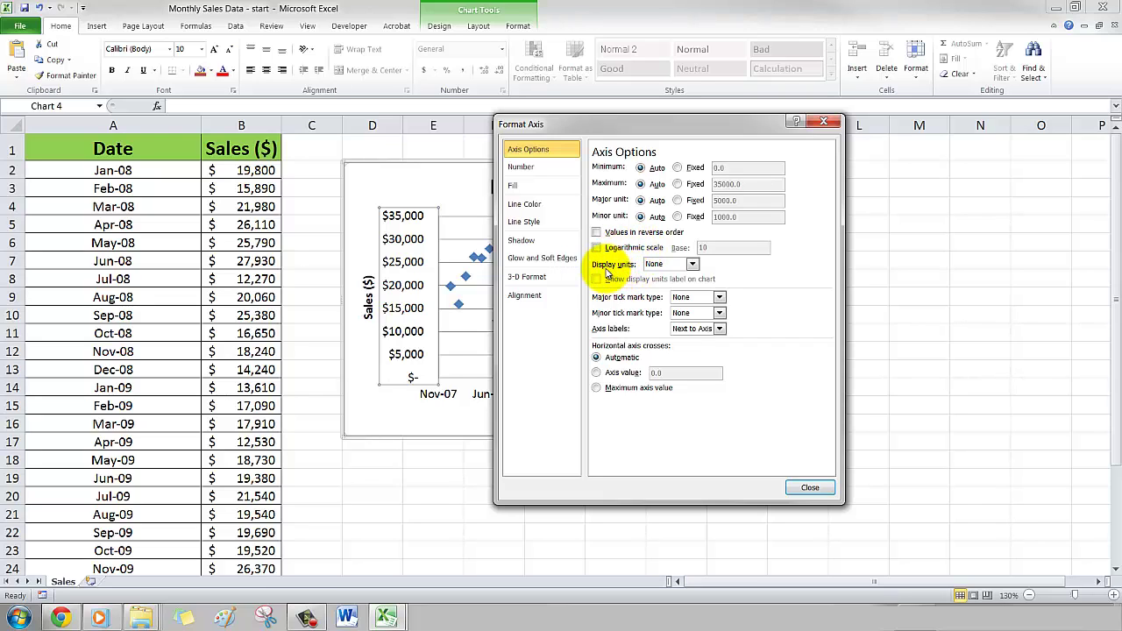
pyautogui.click(672, 266)
pyautogui.click(690, 265)
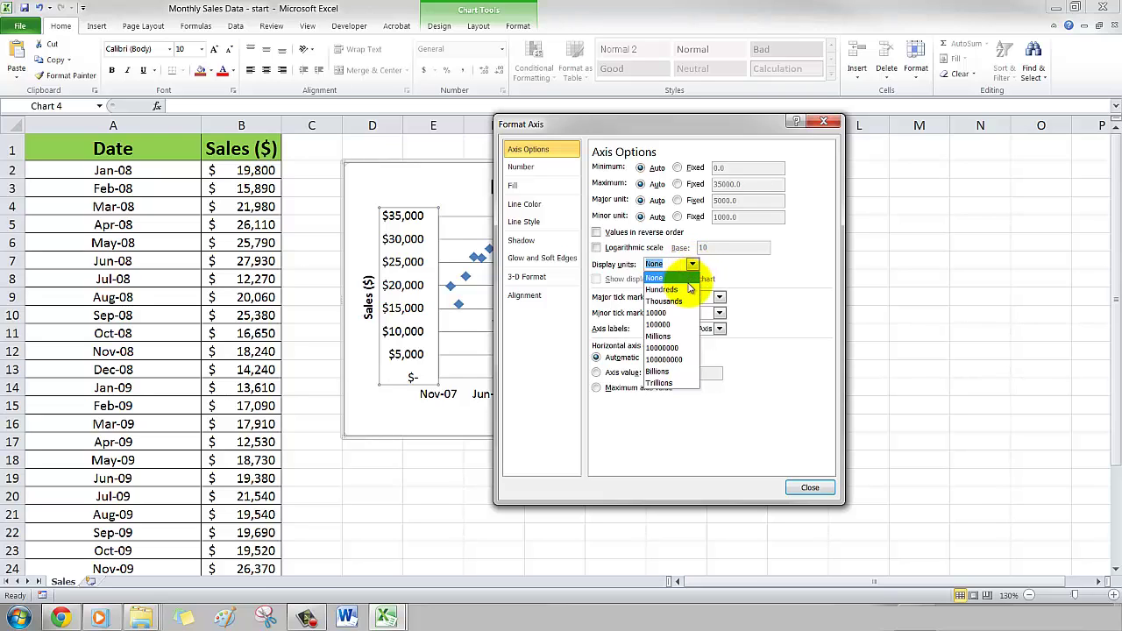
pyautogui.click(683, 302)
pyautogui.click(664, 266)
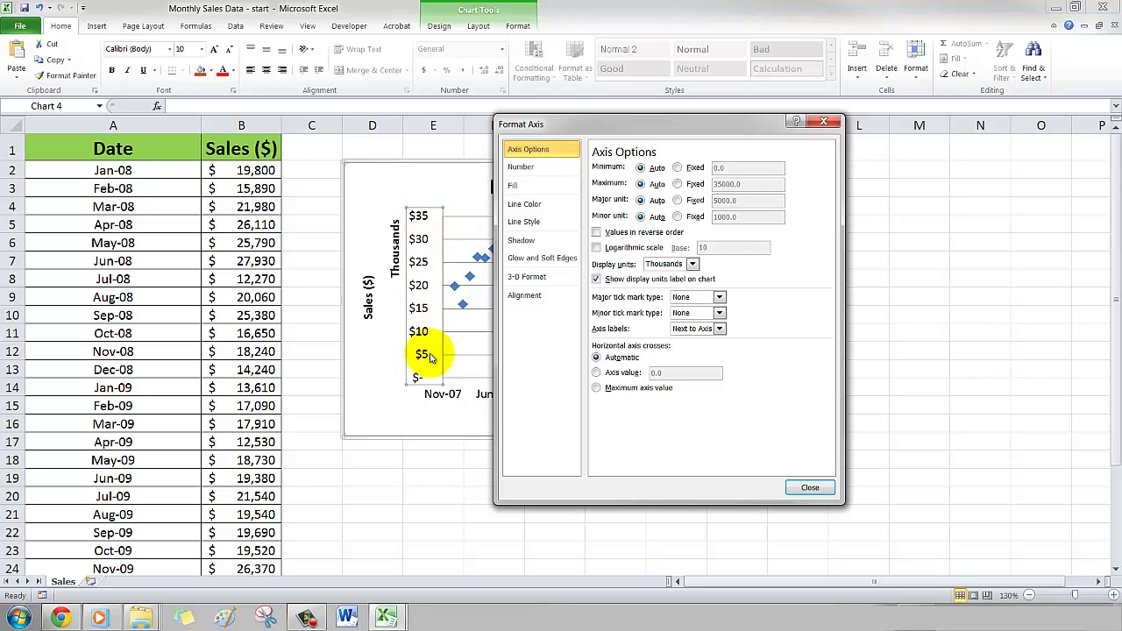
pyautogui.click(814, 493)
pyautogui.click(837, 282)
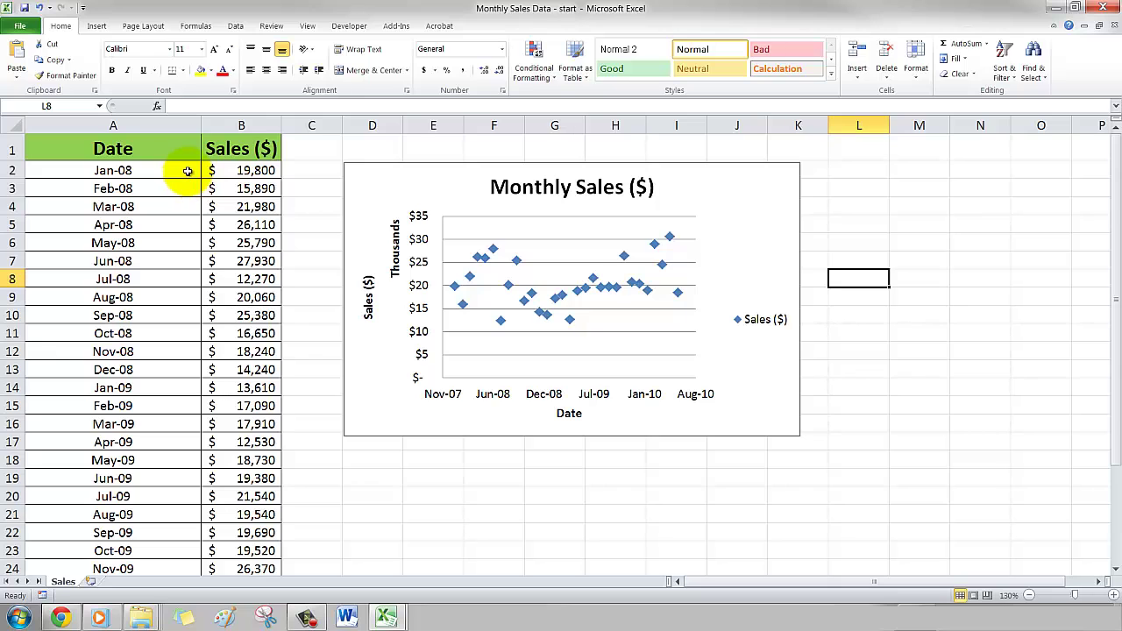
# Step: Change the chart type to the X Y (Scatter) subtype with straight lines and markers
pyautogui.moveTo(188, 171); pyautogui.dragTo(175, 443)
pyautogui.click(420, 193)
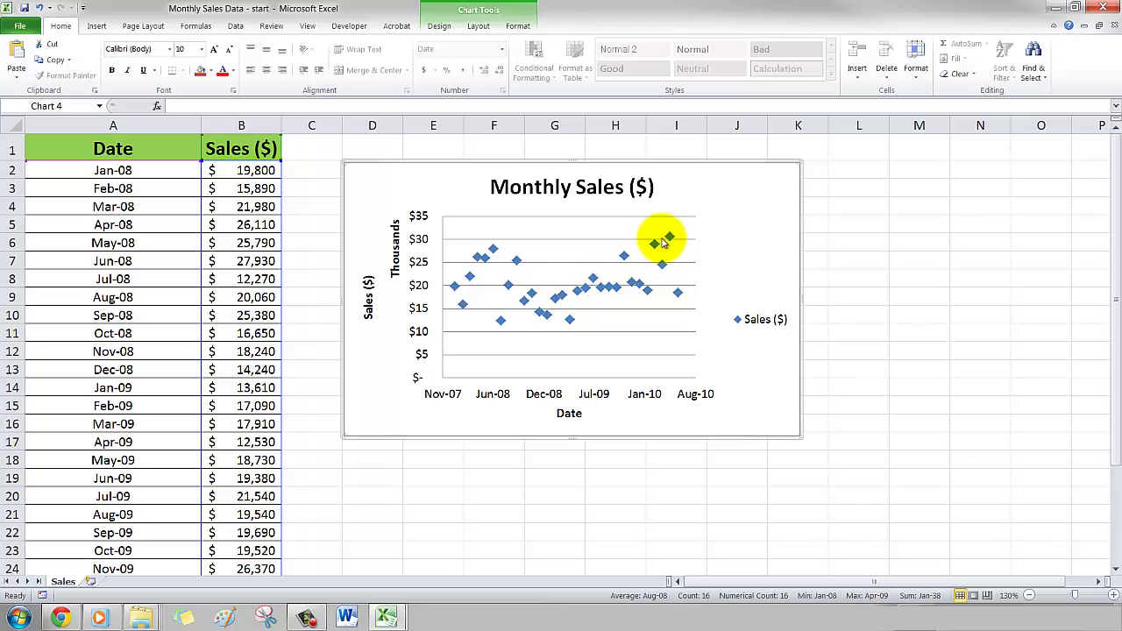
pyautogui.click(369, 194)
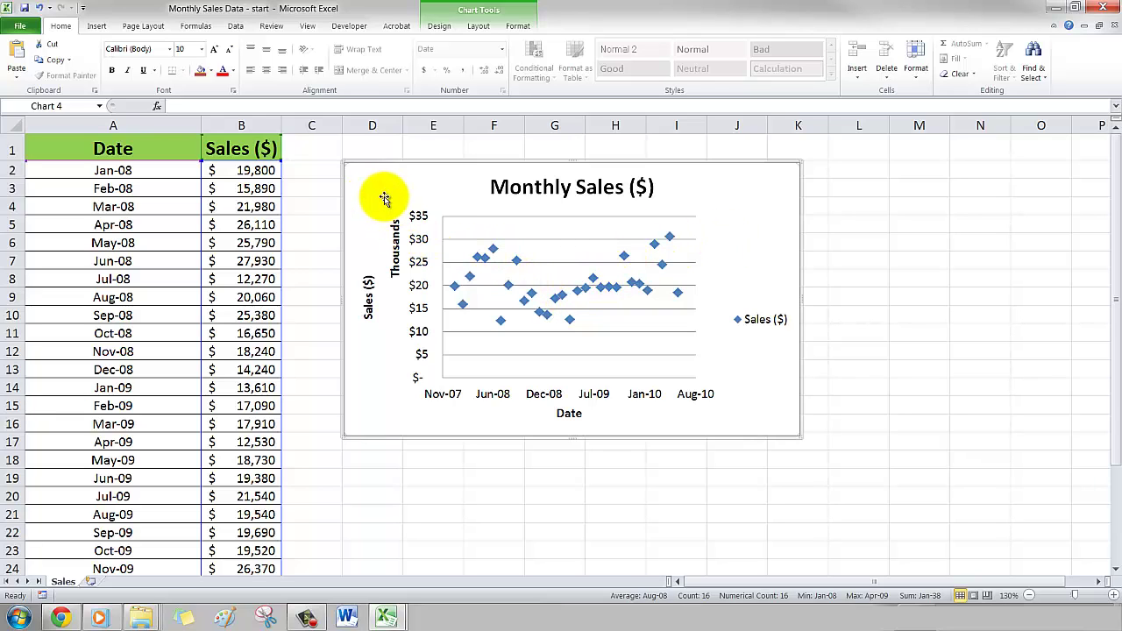
pyautogui.click(452, 28)
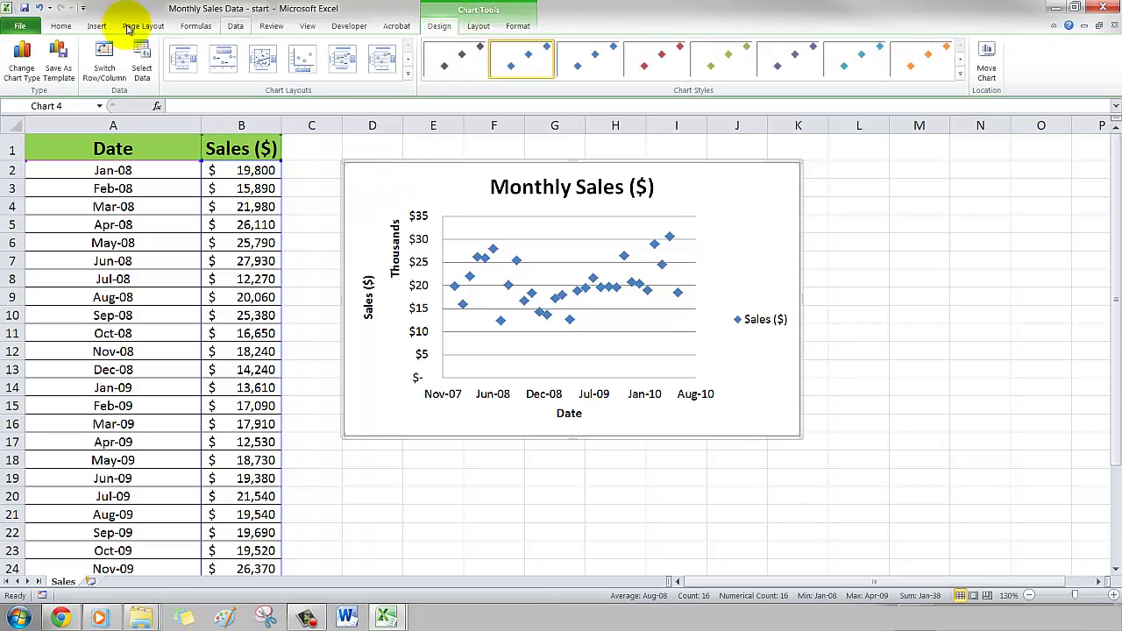
pyautogui.click(12, 48)
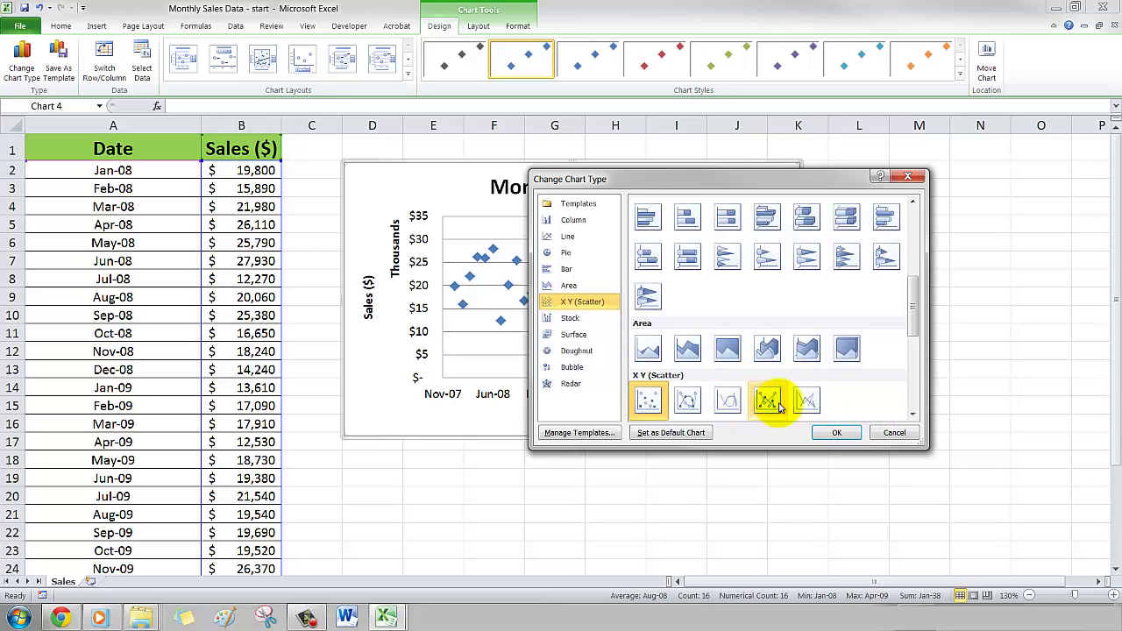
pyautogui.click(765, 403)
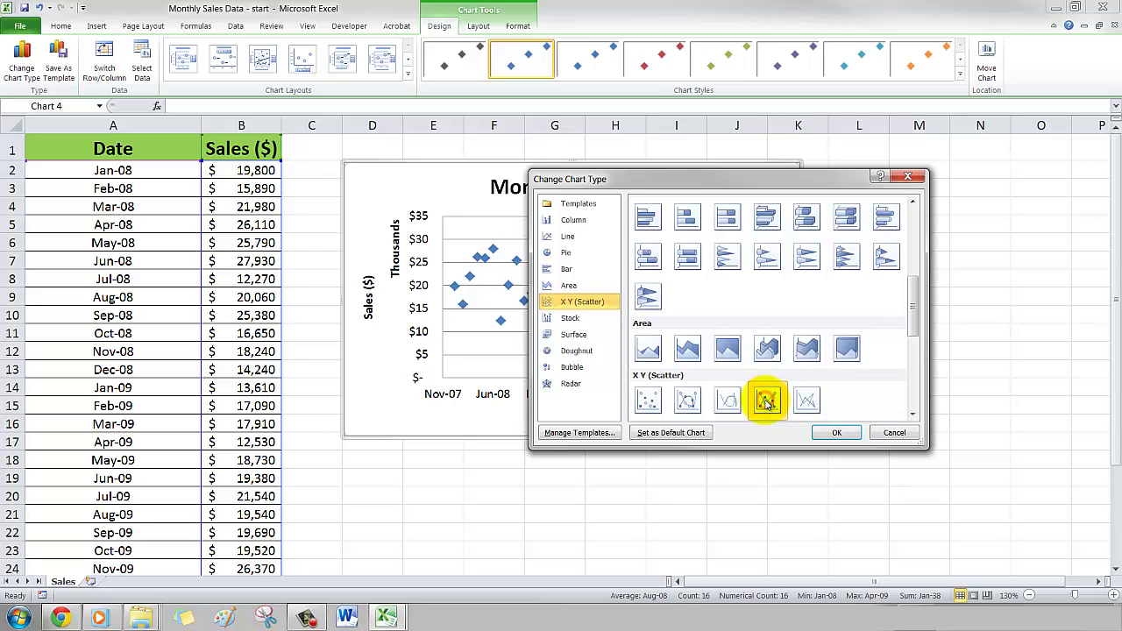
pyautogui.click(835, 434)
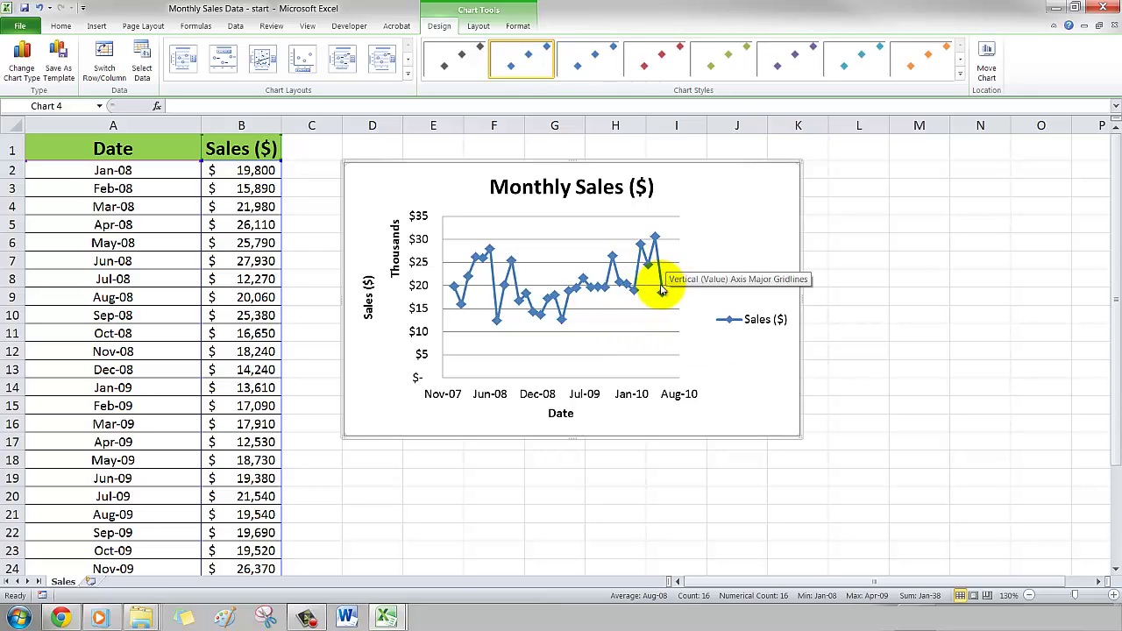
# Step: Add a linear trendline to the Sales ($) series using the full trendline options, and remove it again
pyautogui.rightClick(656, 238)
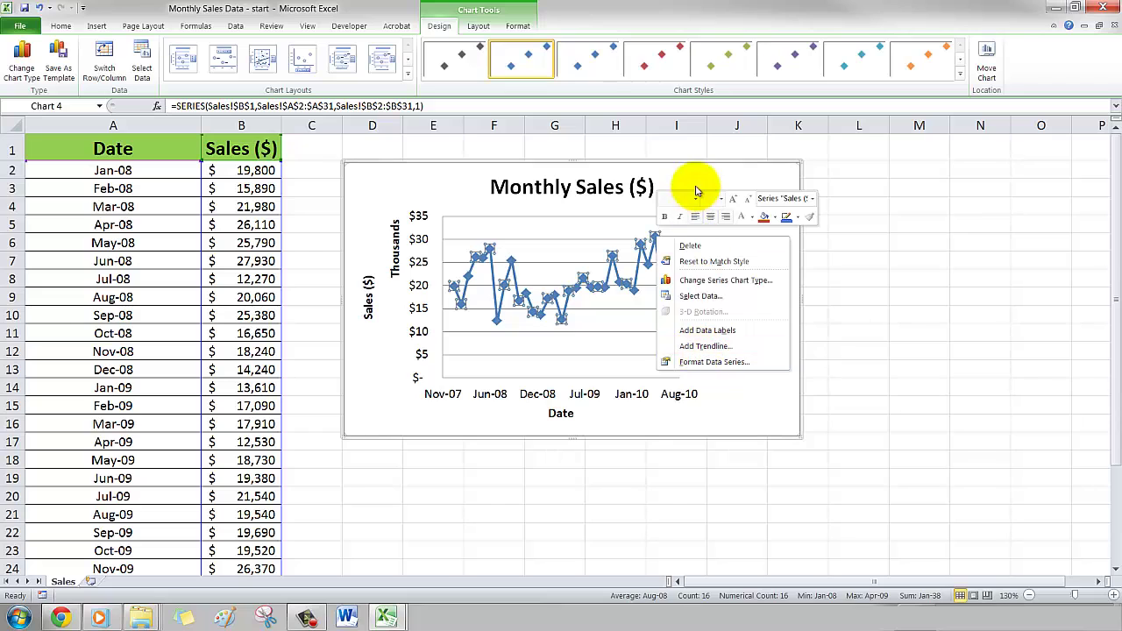
pyautogui.click(726, 175)
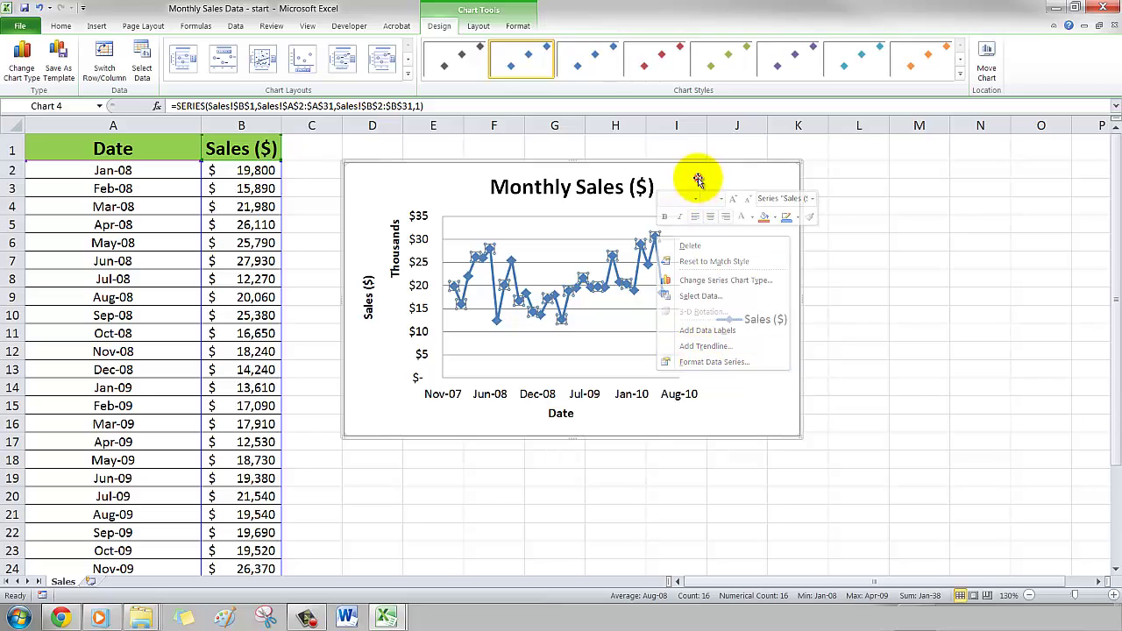
pyautogui.click(496, 28)
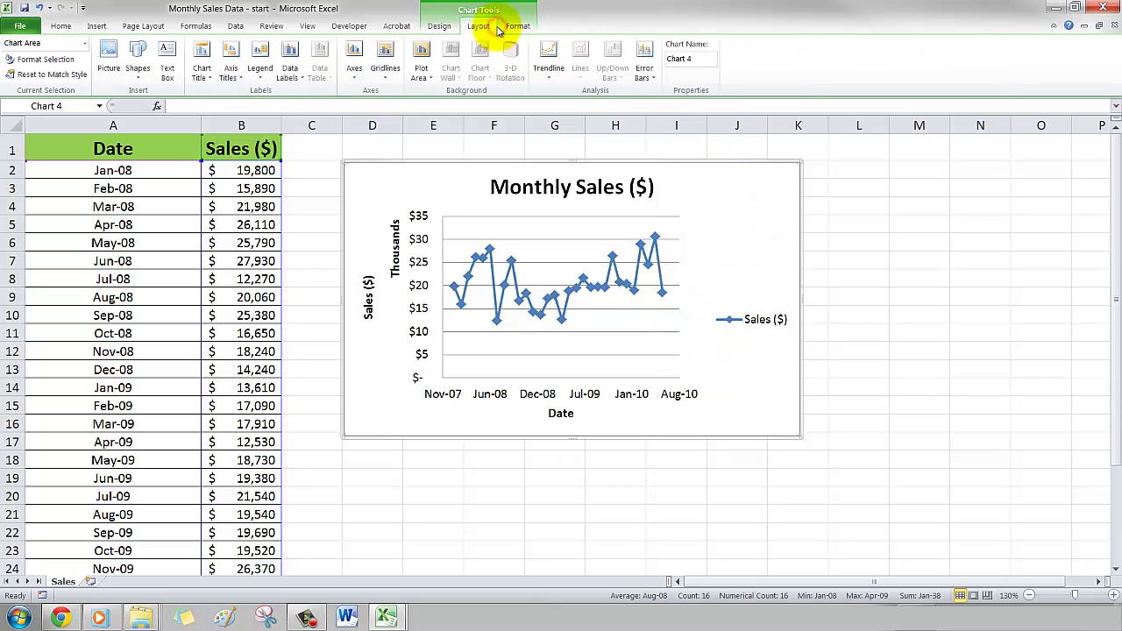
pyautogui.click(548, 71)
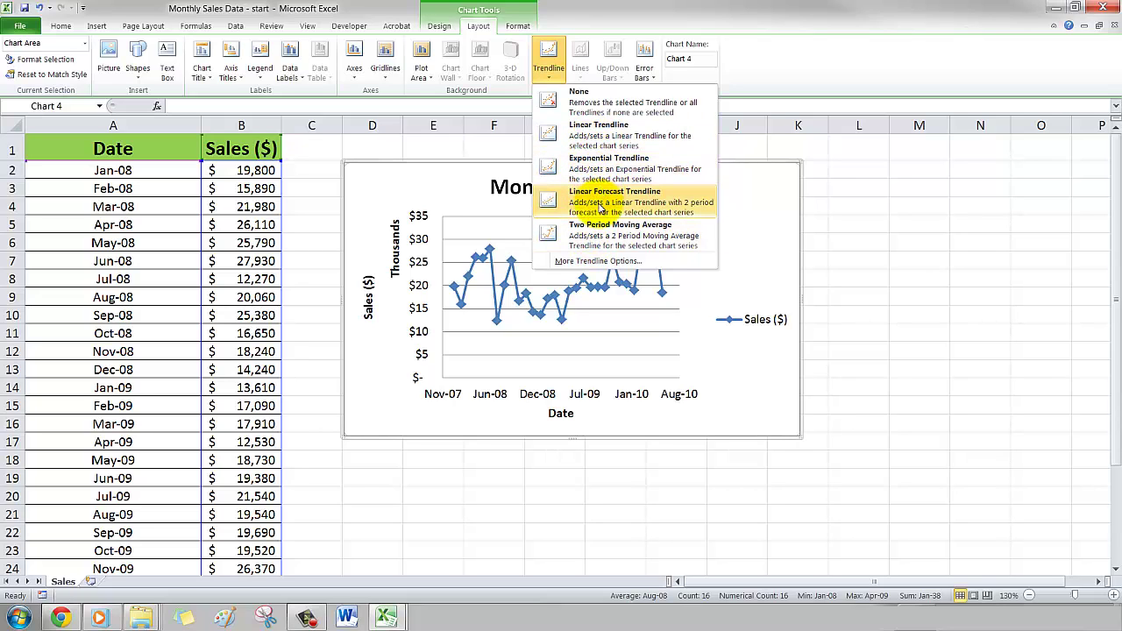
pyautogui.click(594, 263)
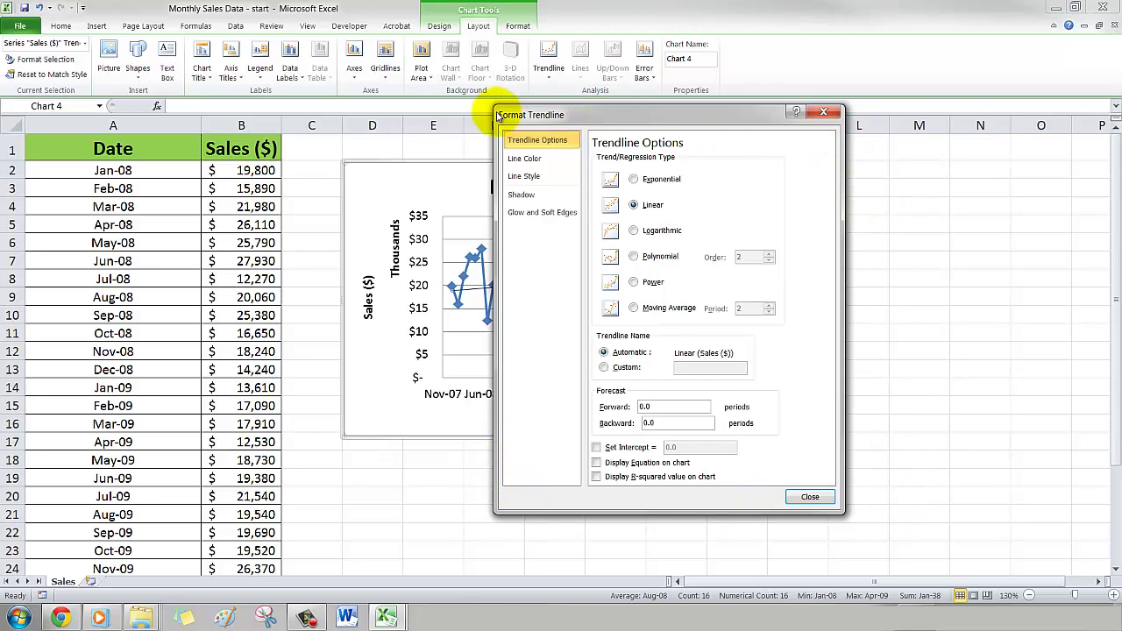
pyautogui.click(824, 114)
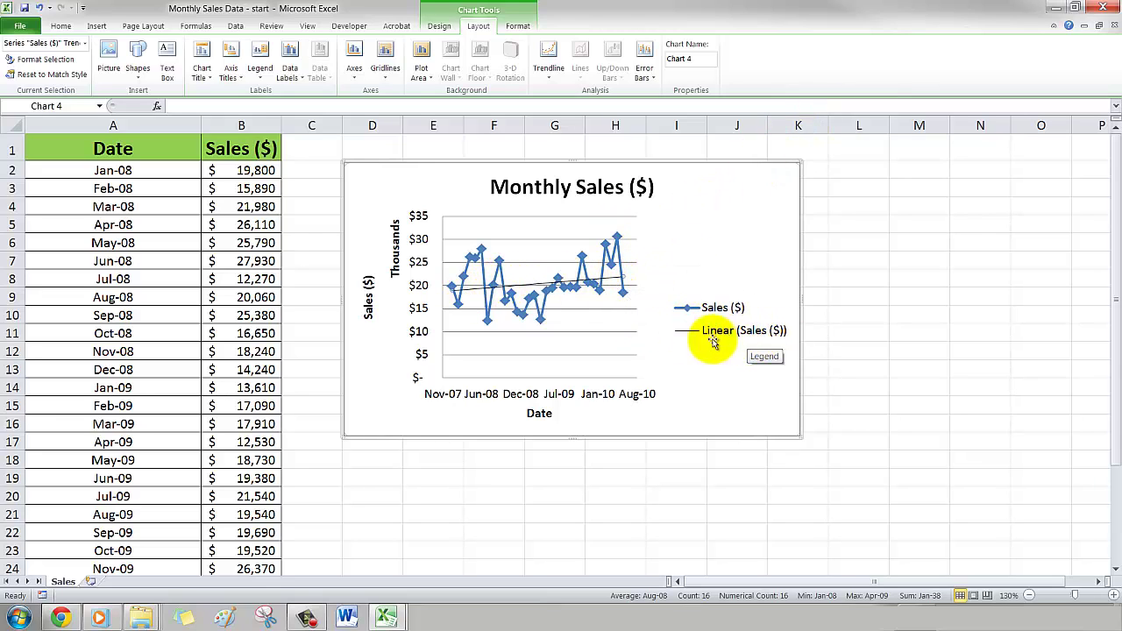
pyautogui.press('Delete')
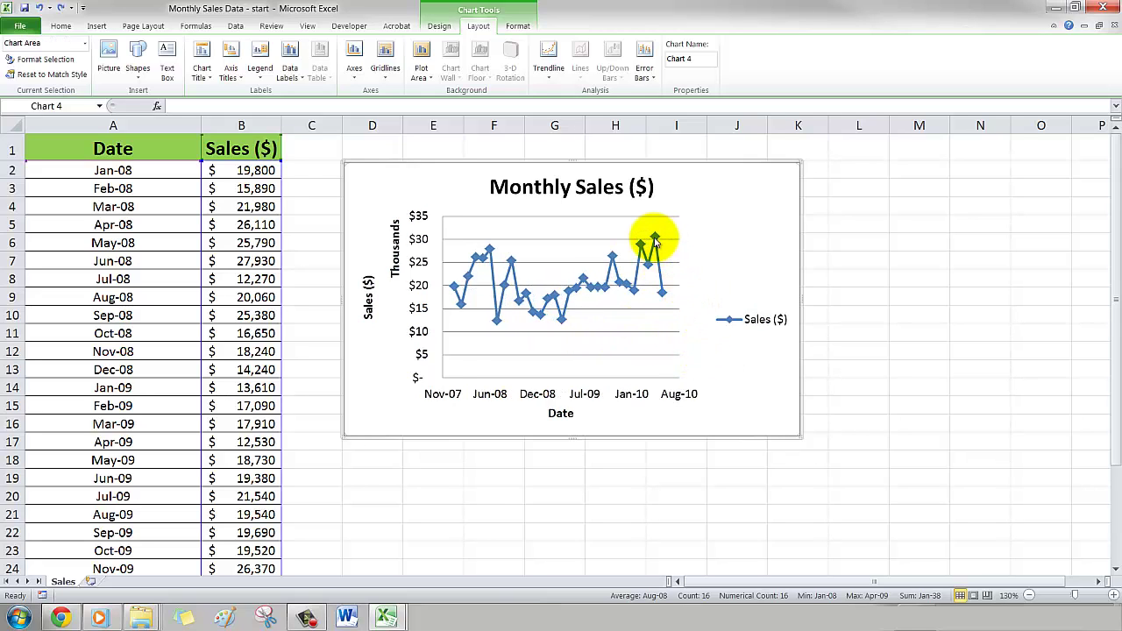
# Step: Add a linear trendline with an automatic name and no forecast periods to the Sales ($) series
pyautogui.rightClick(654, 243)
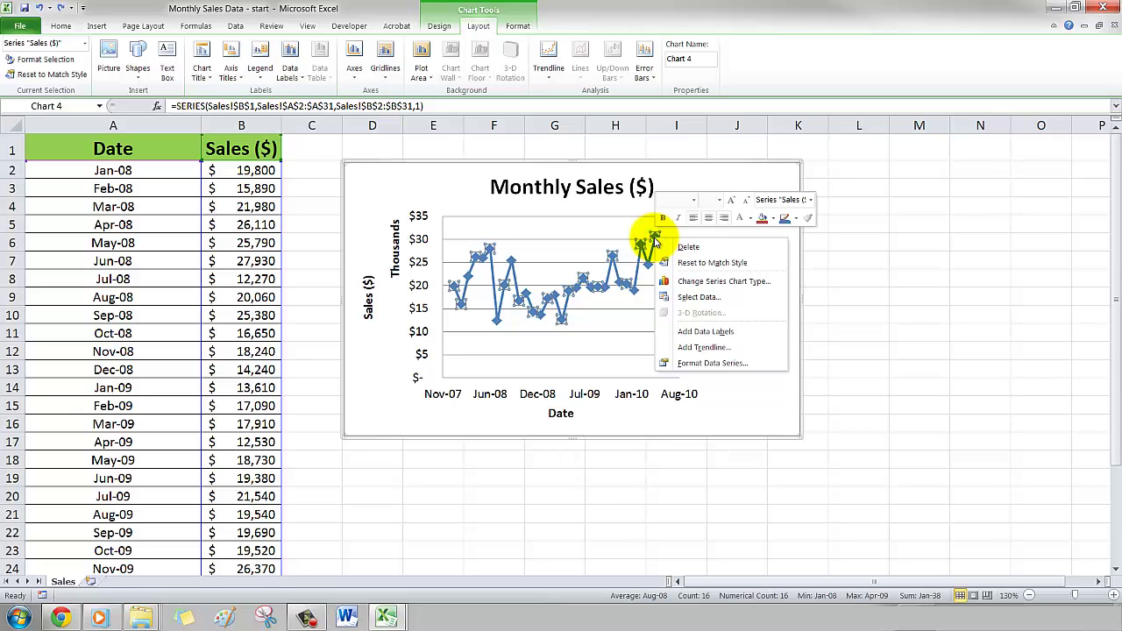
pyautogui.click(698, 347)
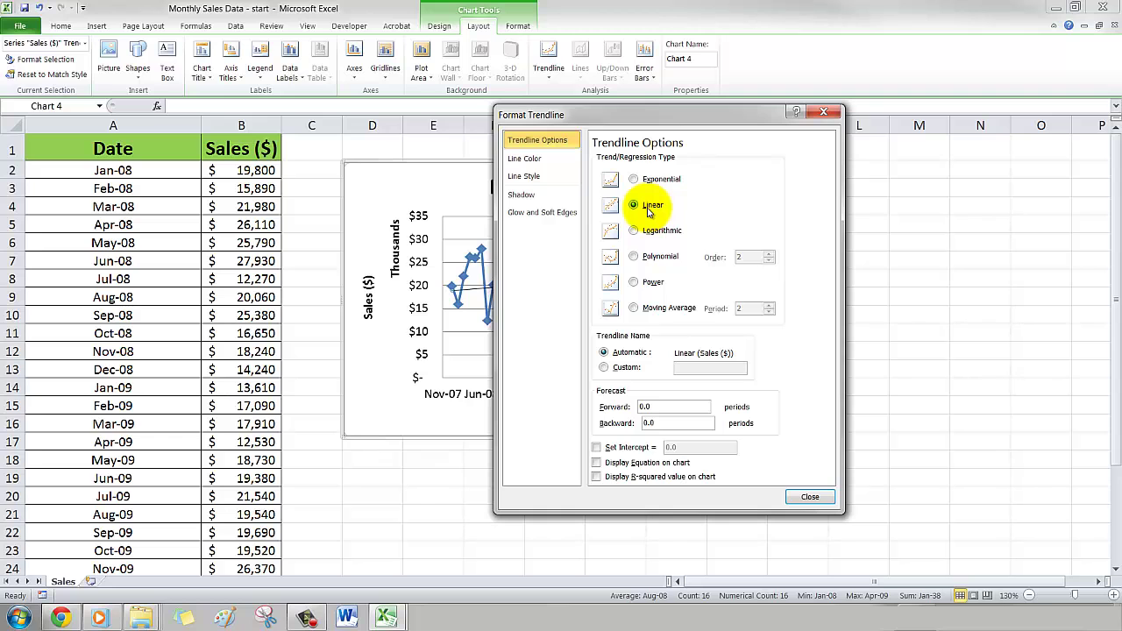
pyautogui.moveTo(614, 118); pyautogui.dragTo(850, 138)
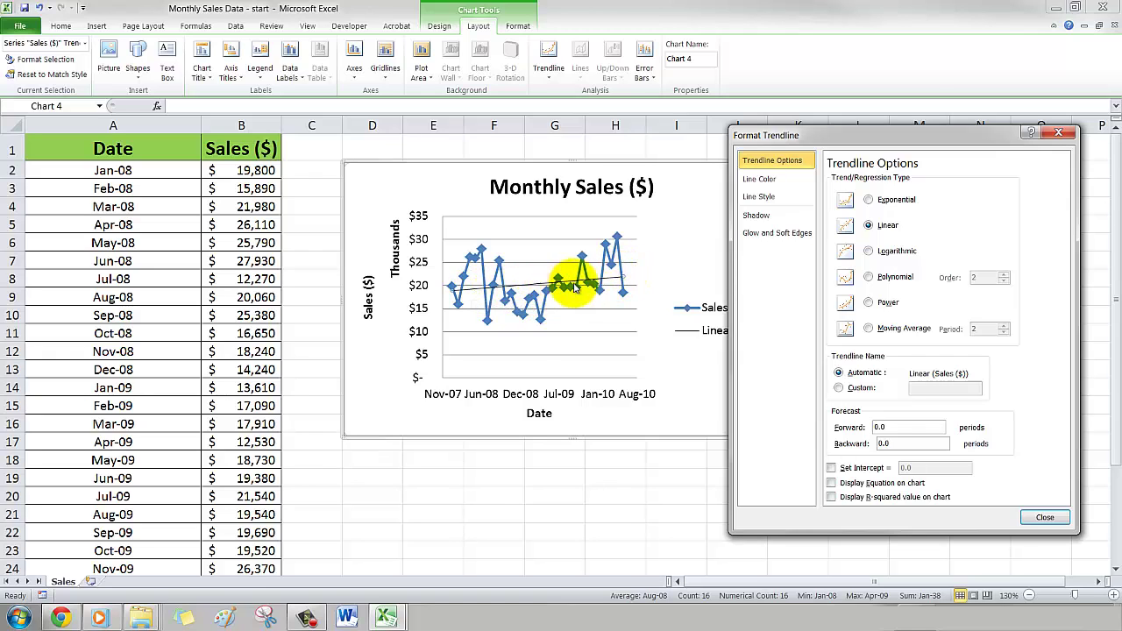
pyautogui.click(1058, 135)
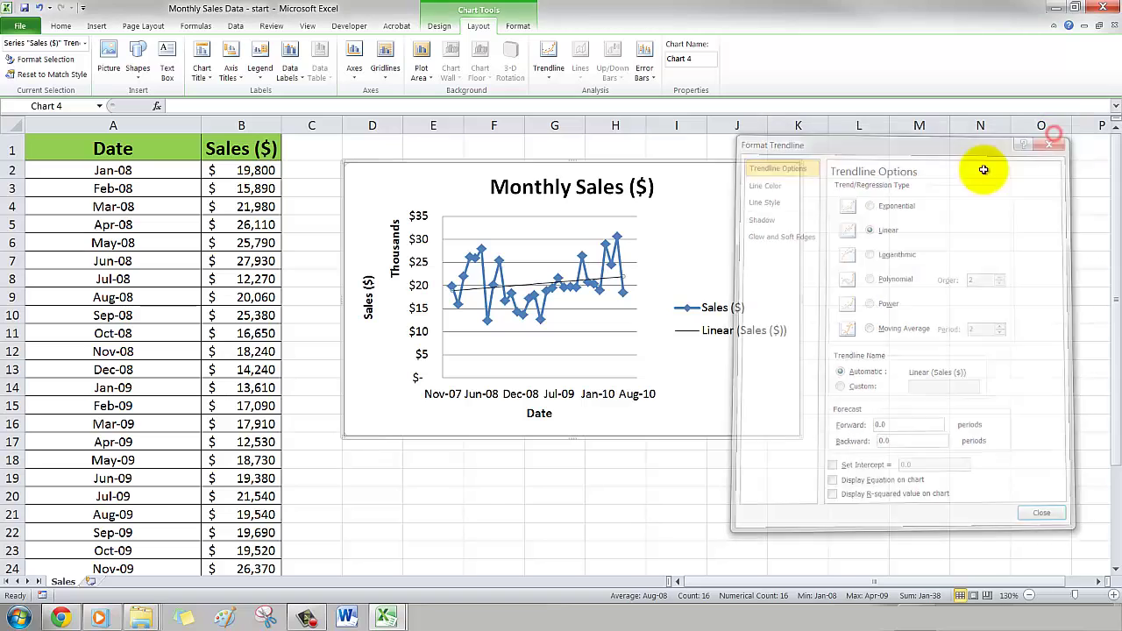
# Step: Reshape the legend into a single horizontal row and move it below the Date axis title
pyautogui.click(714, 306)
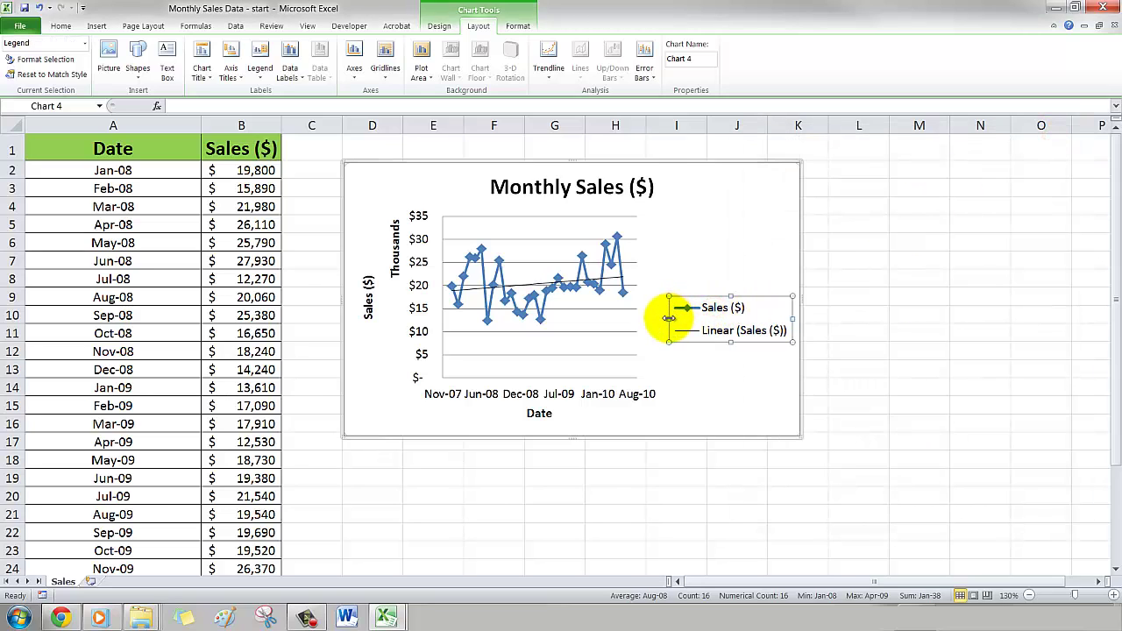
pyautogui.moveTo(669, 320); pyautogui.dragTo(564, 318)
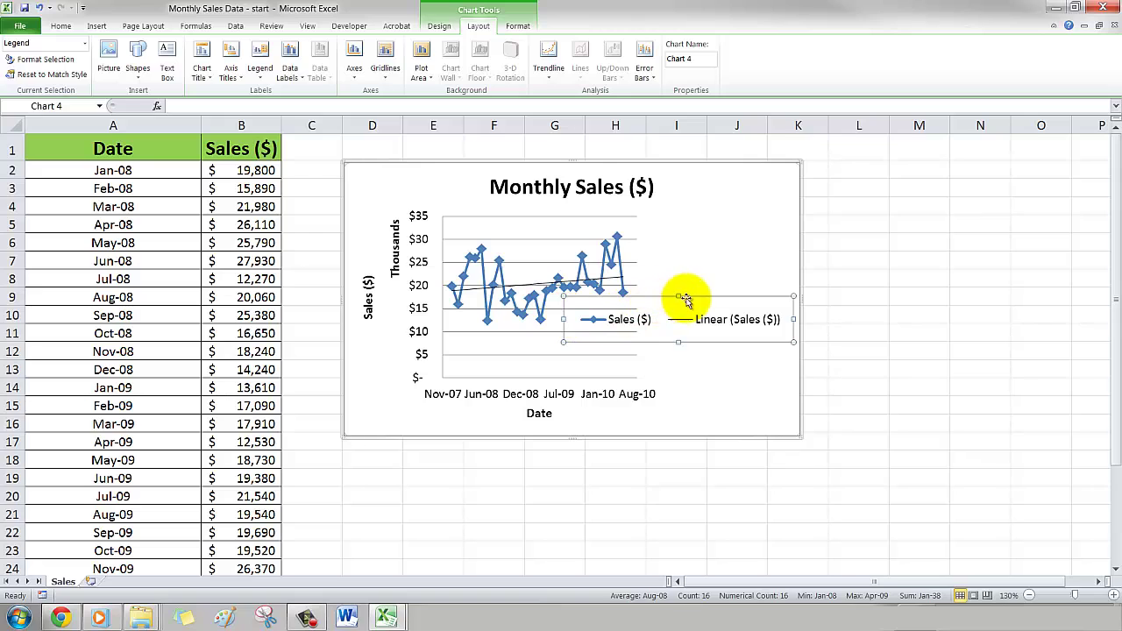
pyautogui.moveTo(678, 299); pyautogui.dragTo(678, 325)
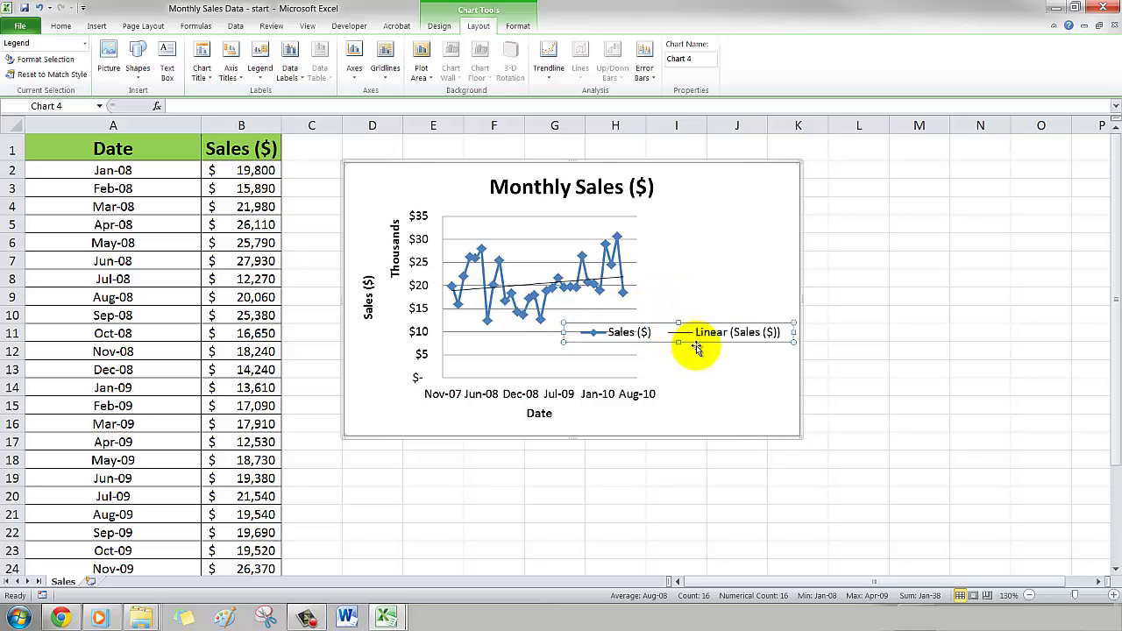
pyautogui.click(699, 345)
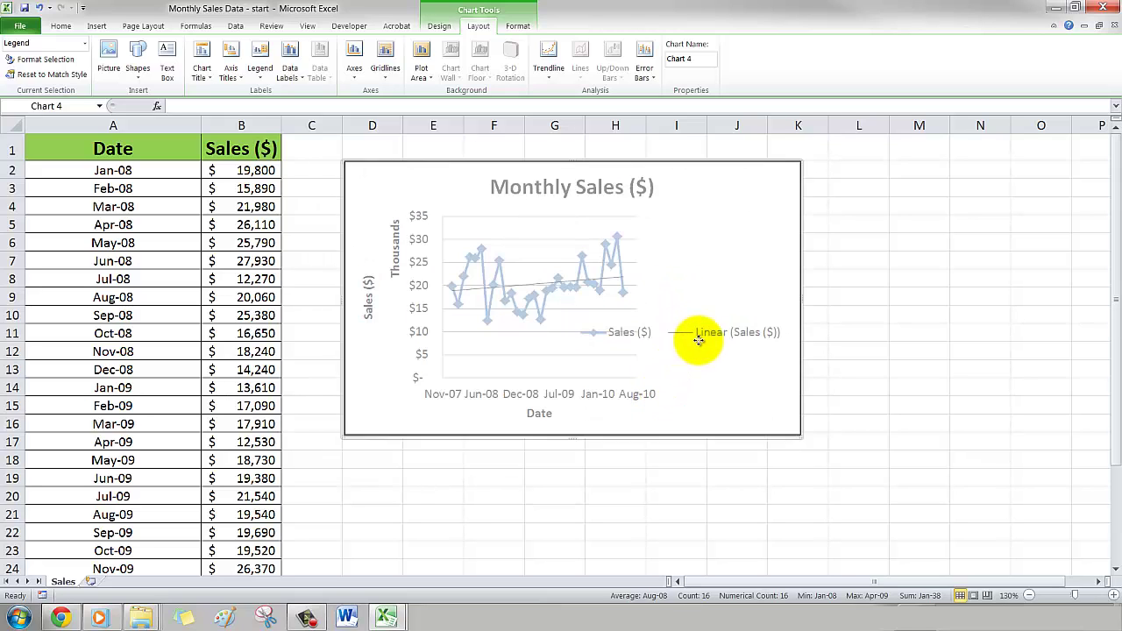
pyautogui.click(709, 332)
pyautogui.moveTo(708, 321)
pyautogui.mouseDown()
pyautogui.moveTo(626, 413)
pyautogui.moveTo(717, 320)
pyautogui.mouseUp()
pyautogui.click(717, 329)
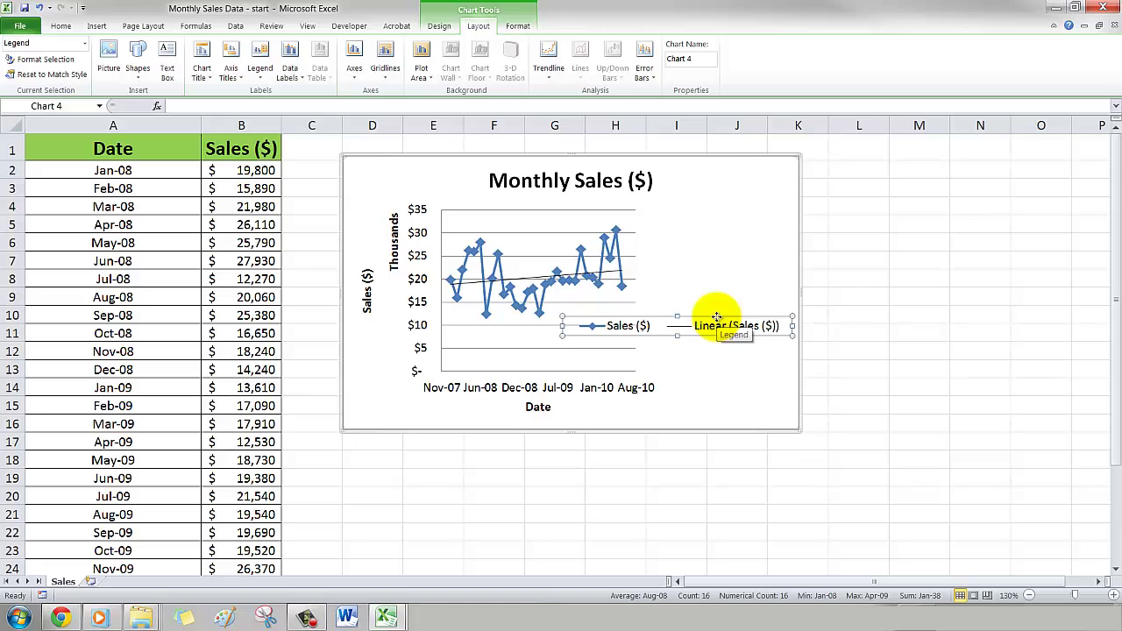
pyautogui.moveTo(717, 318); pyautogui.dragTo(622, 415)
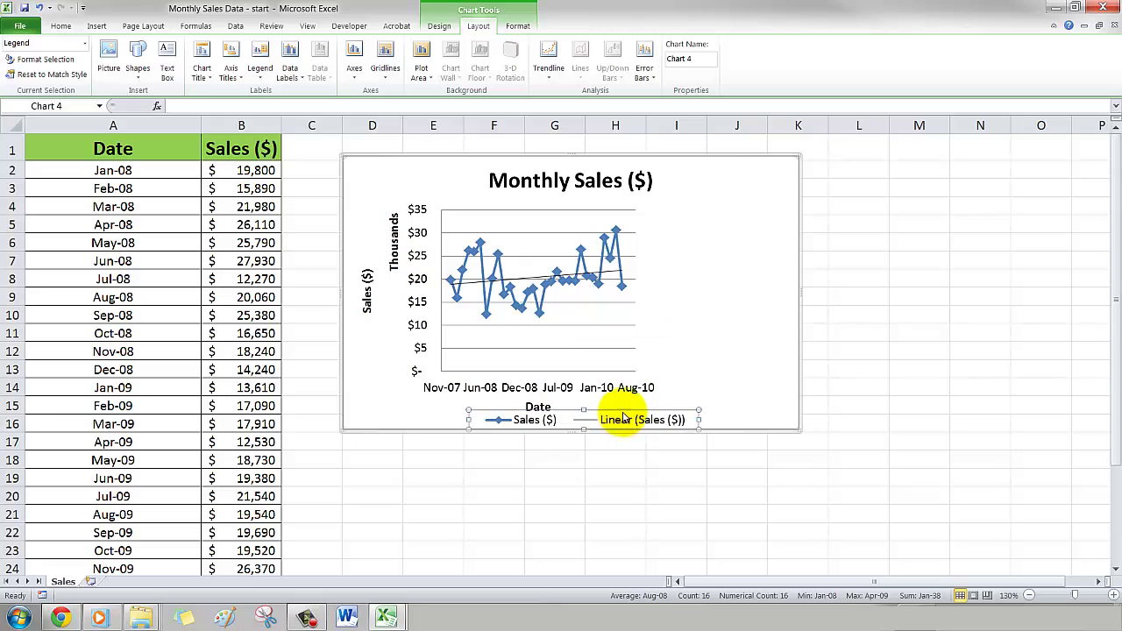
# Step: Widen the plot area to fill the chart and move the Sales ($) axis title clear of the Thousands label
pyautogui.click(630, 361)
pyautogui.moveTo(630, 362); pyautogui.dragTo(769, 370)
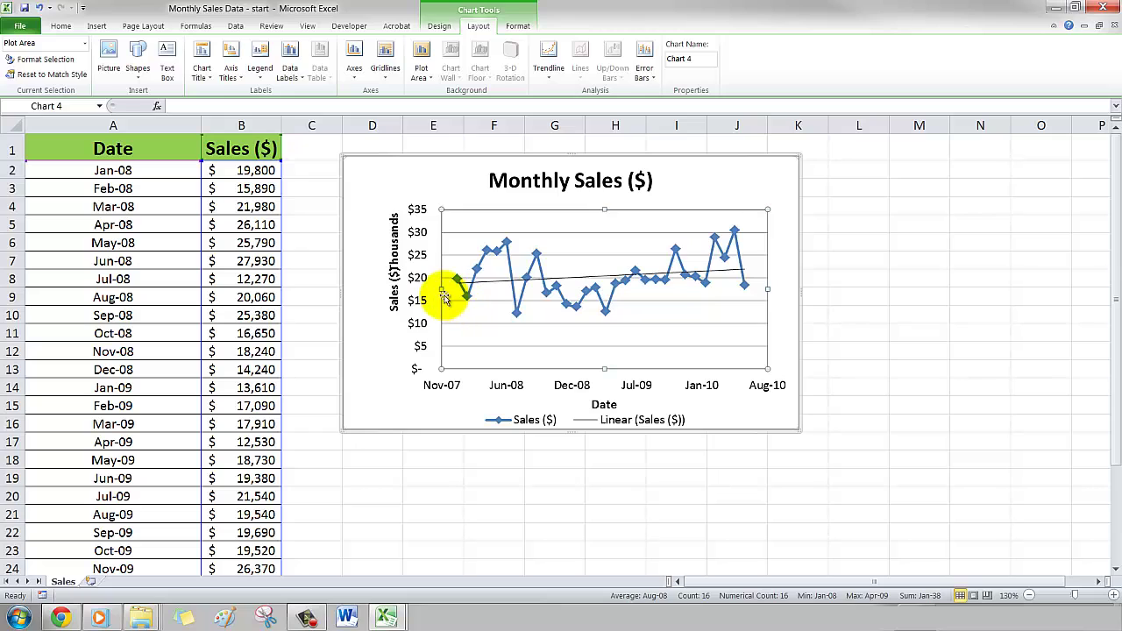
pyautogui.moveTo(444, 289); pyautogui.dragTo(421, 290)
pyautogui.click(373, 293)
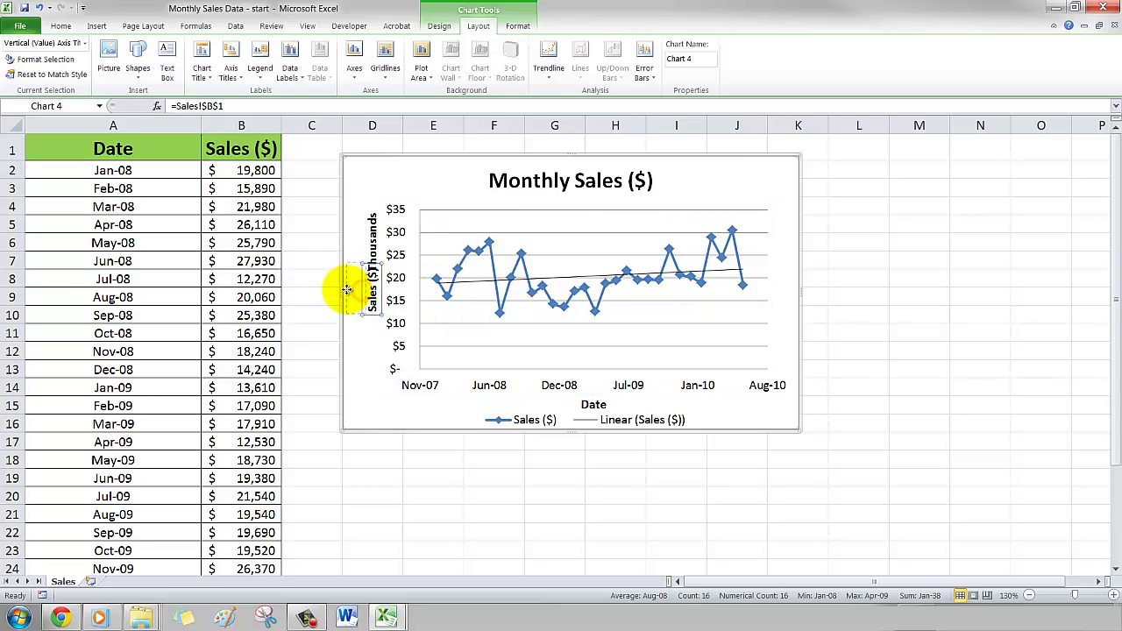
pyautogui.moveTo(347, 289); pyautogui.dragTo(333, 289)
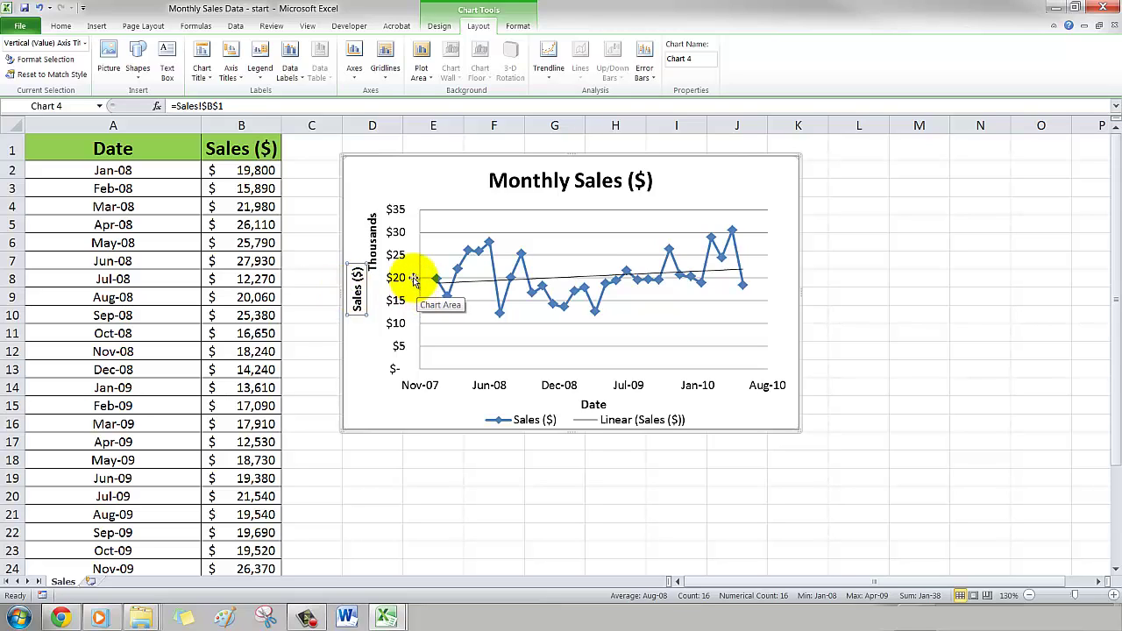
pyautogui.click(933, 204)
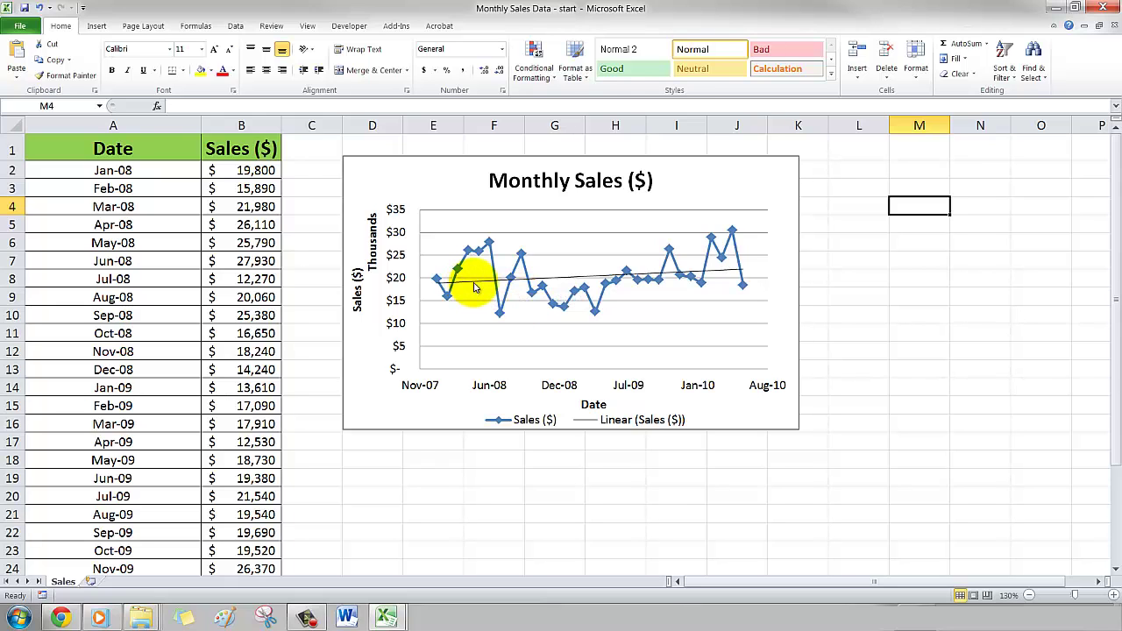
# Step: Compare the available regression types for the trendline and settle on Polynomial of order 2
pyautogui.click(474, 286)
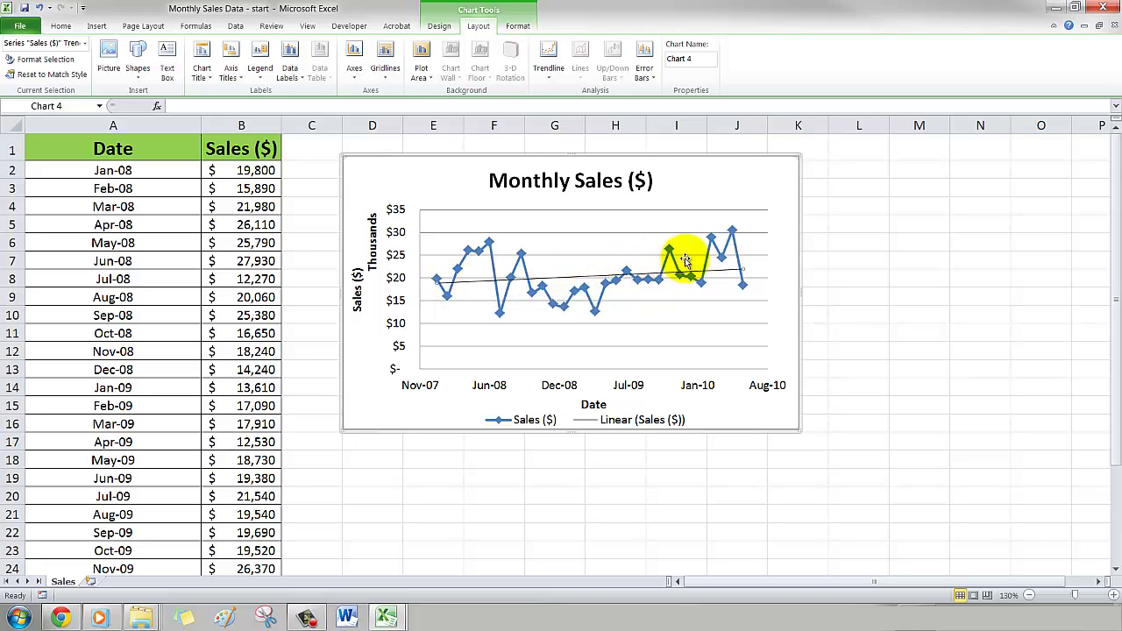
pyautogui.rightClick(473, 288)
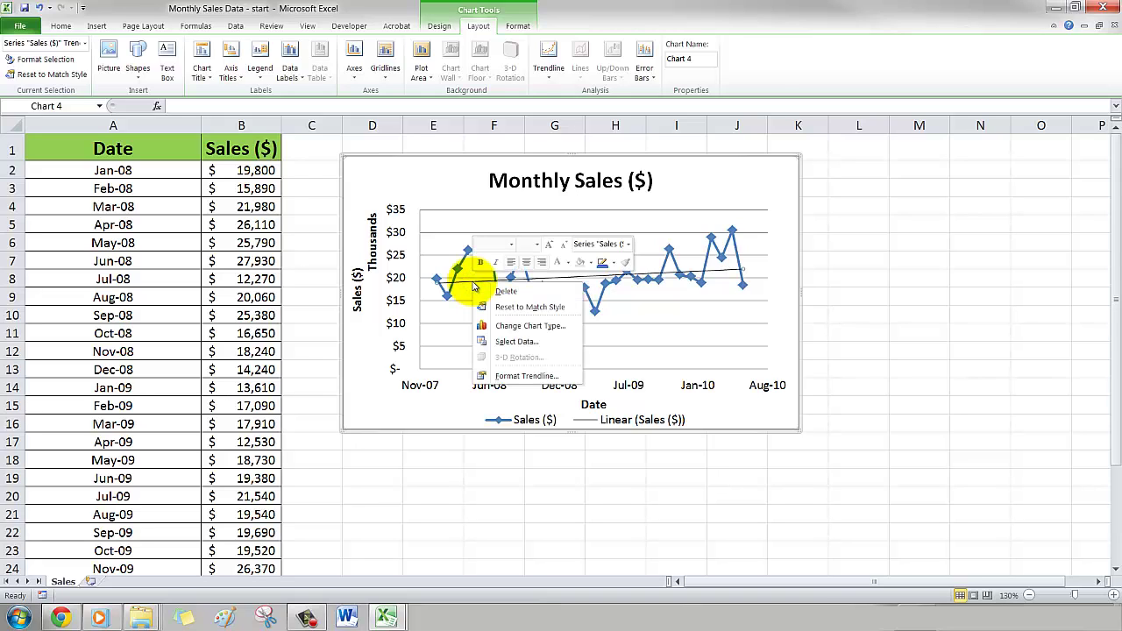
pyautogui.click(517, 377)
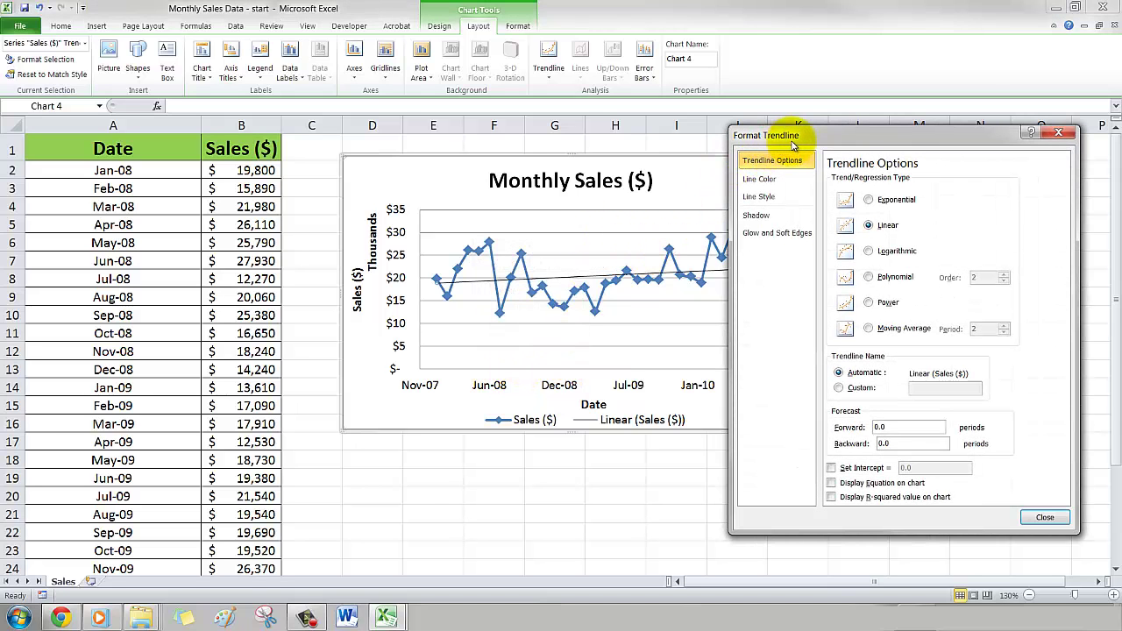
pyautogui.moveTo(790, 139); pyautogui.dragTo(831, 131)
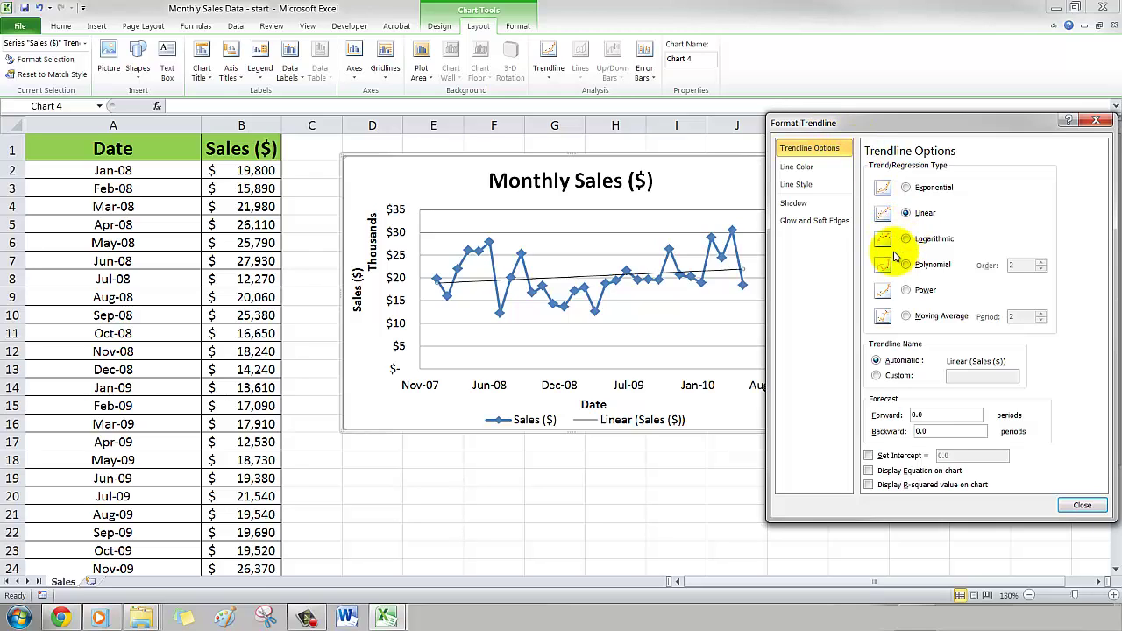
pyautogui.click(926, 189)
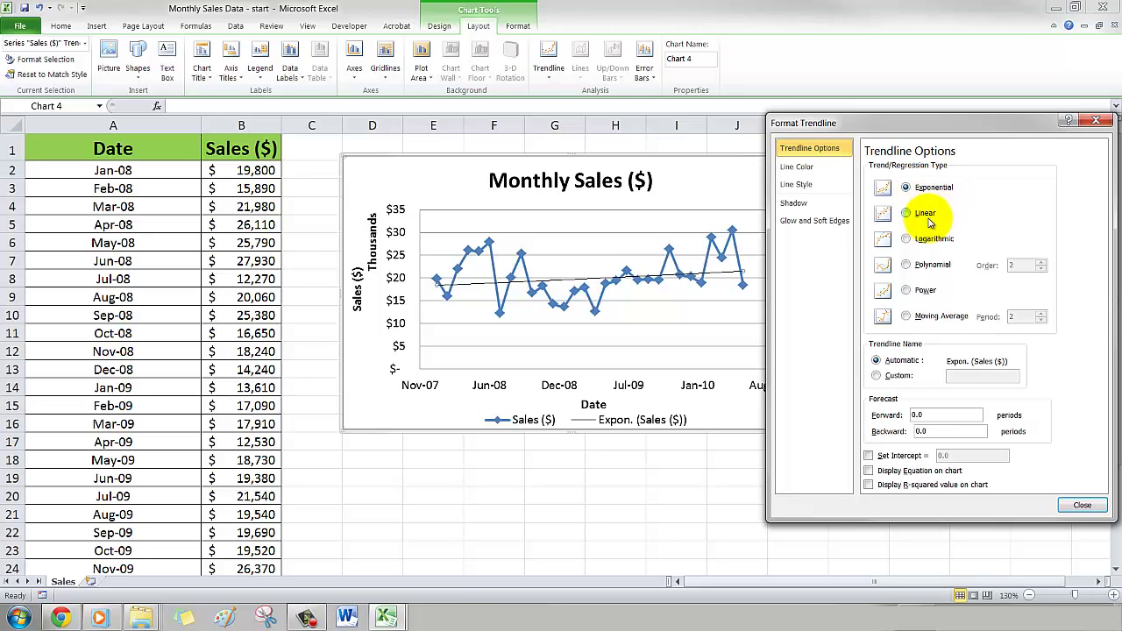
pyautogui.click(927, 216)
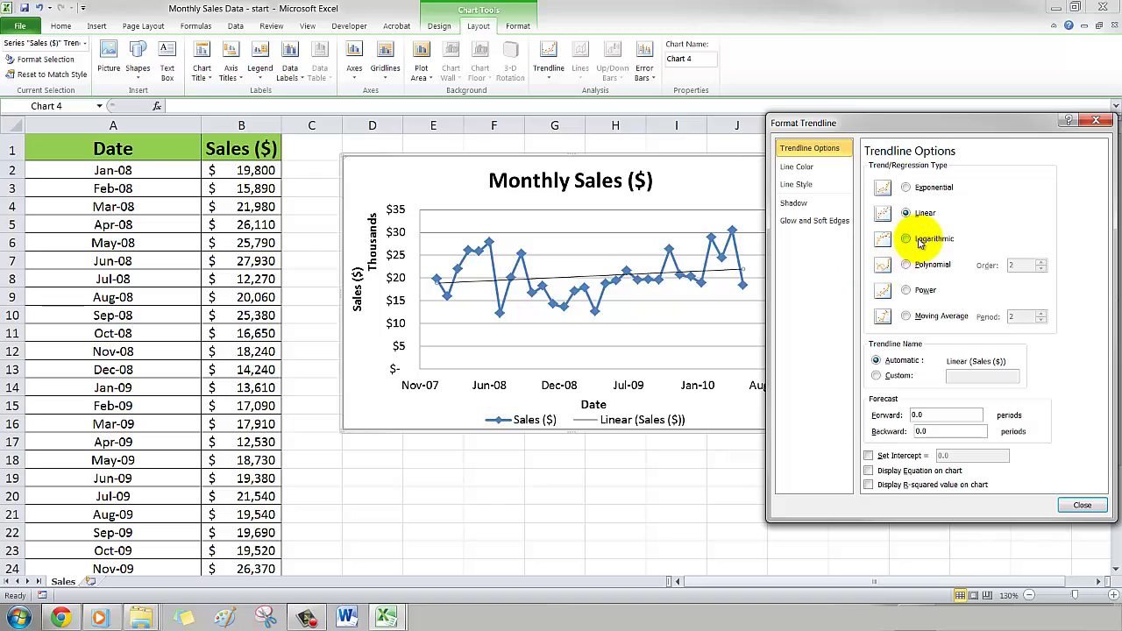
pyautogui.click(921, 238)
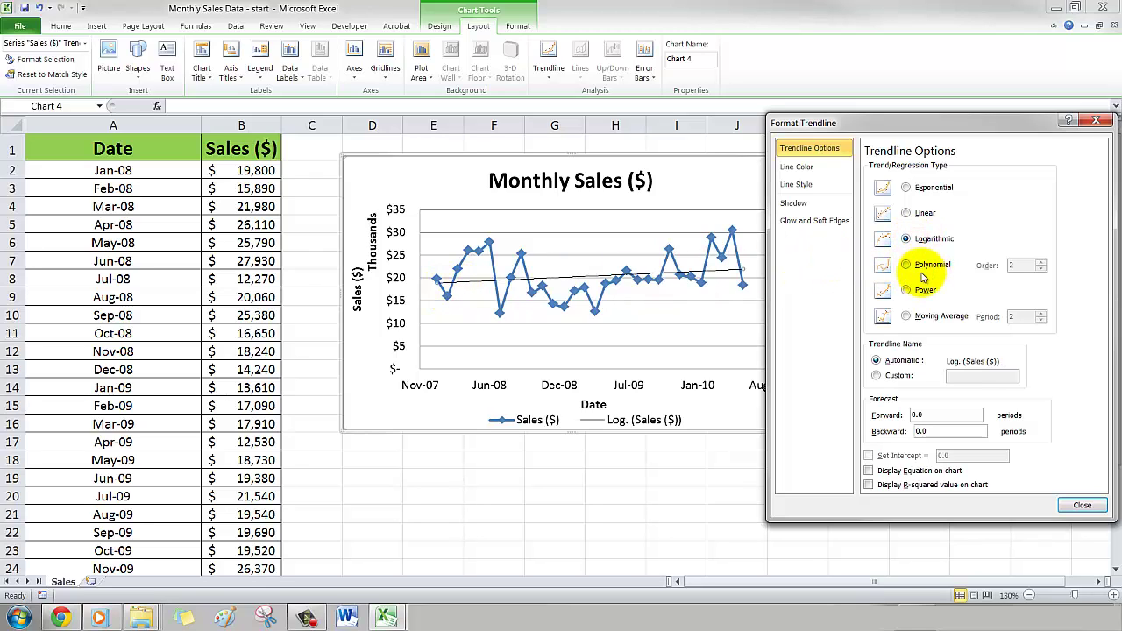
pyautogui.click(925, 267)
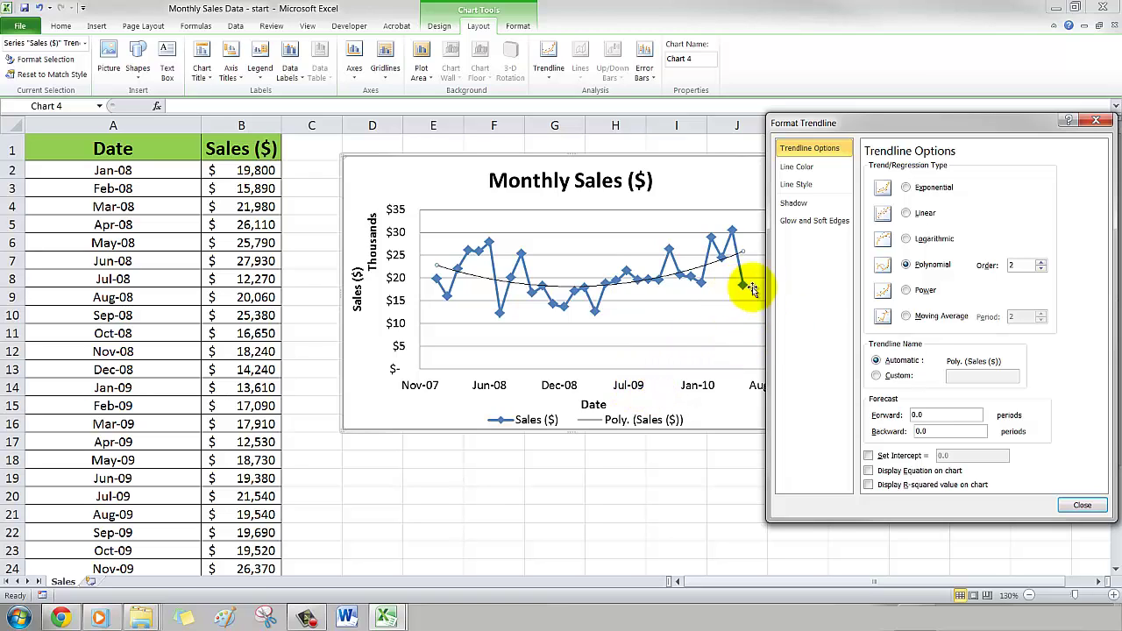
pyautogui.click(907, 290)
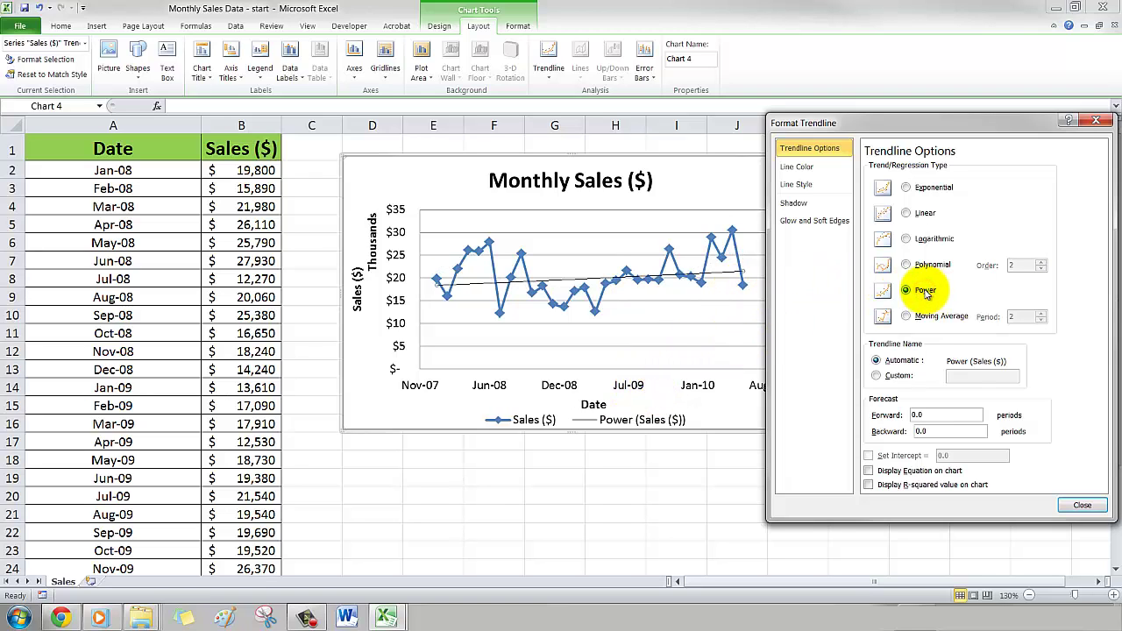
pyautogui.click(927, 320)
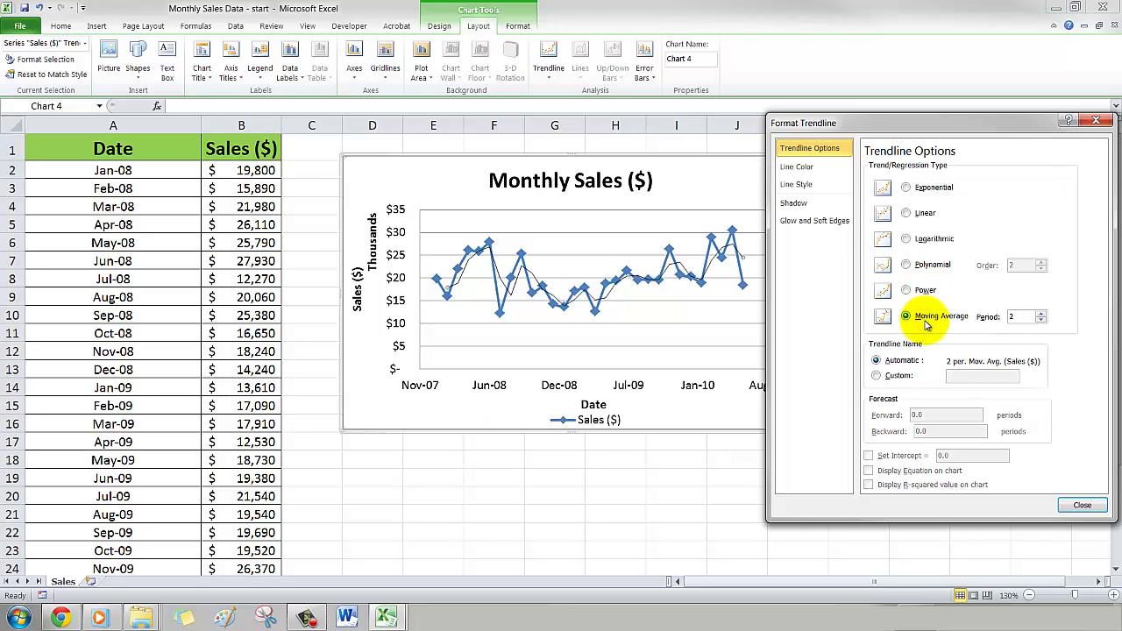
pyautogui.click(905, 266)
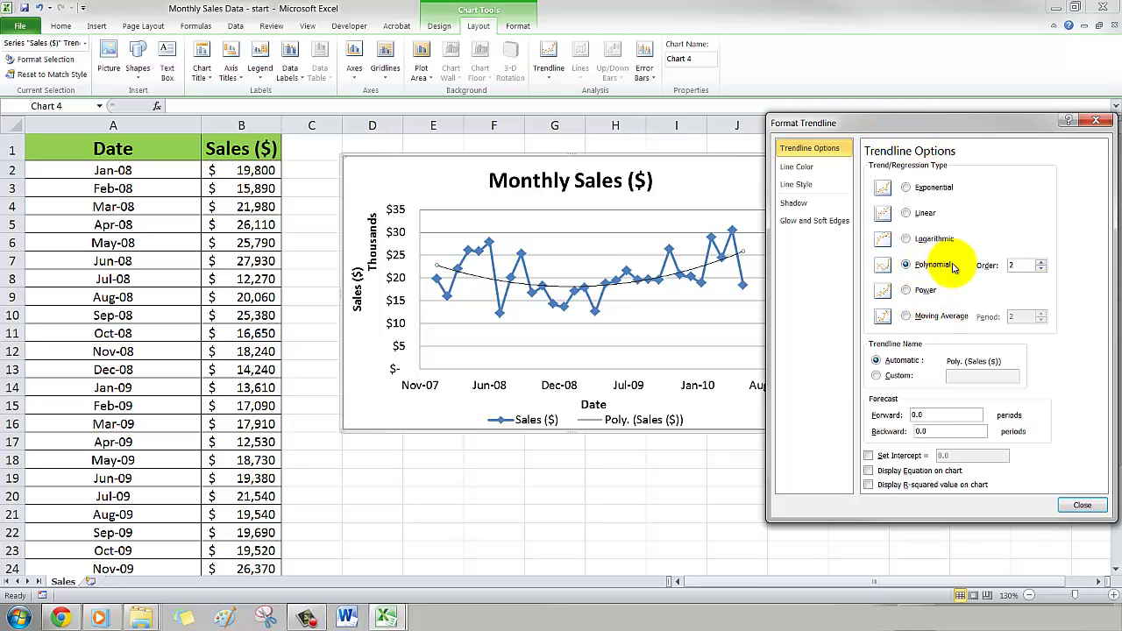
pyautogui.click(1082, 505)
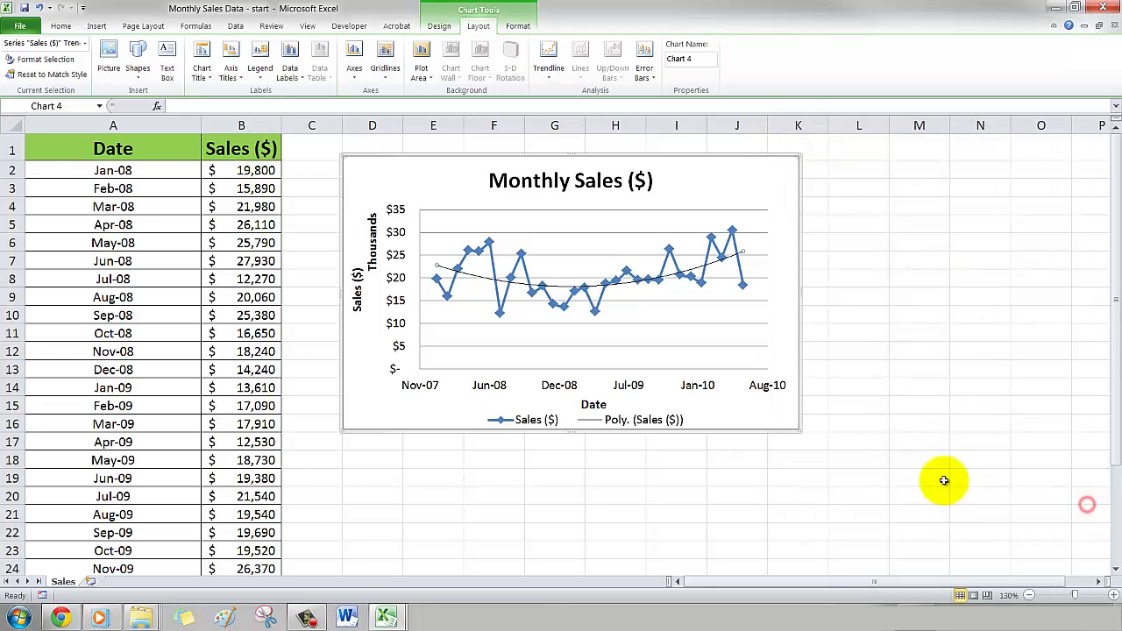
# Step: Display the polynomial trendline's equation and R-squared value on the chart
pyautogui.rightClick(744, 253)
pyautogui.click(764, 344)
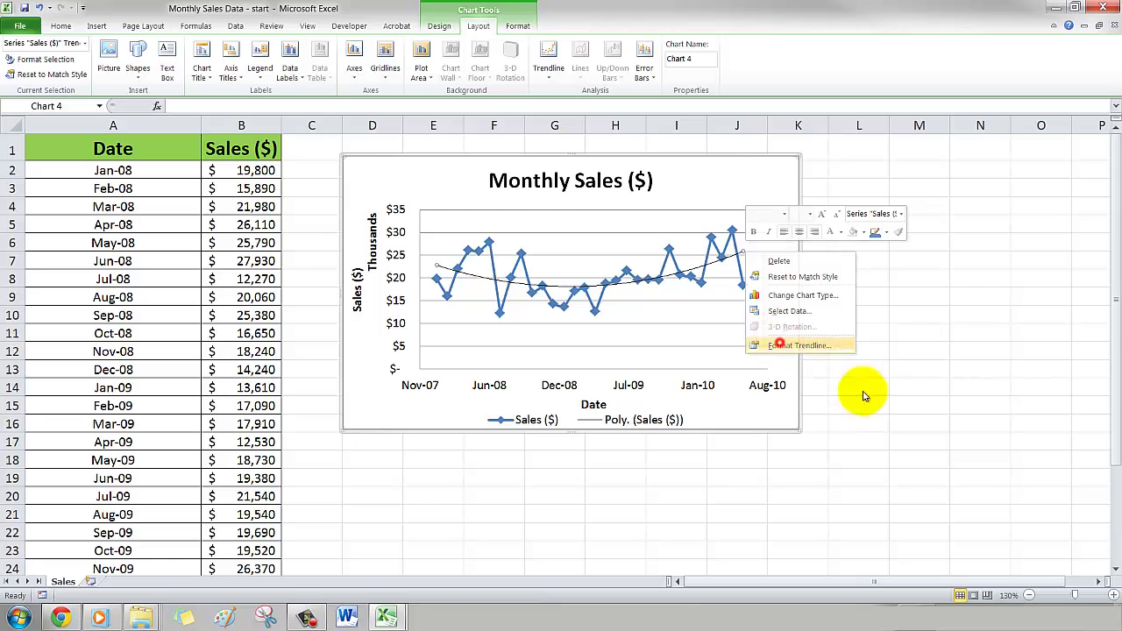
pyautogui.click(869, 471)
pyautogui.click(869, 485)
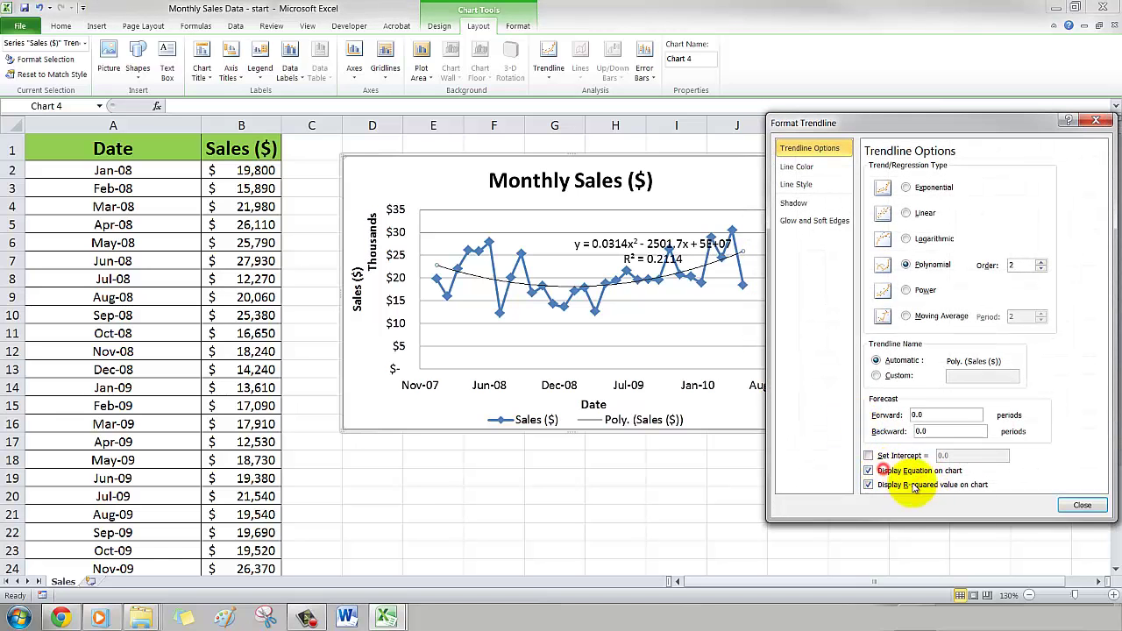
pyautogui.click(1090, 508)
# Step: Move the trendline equation label into the empty area below the sales line, near the horizontal axis
pyautogui.click(621, 246)
pyautogui.moveTo(624, 233); pyautogui.dragTo(654, 330)
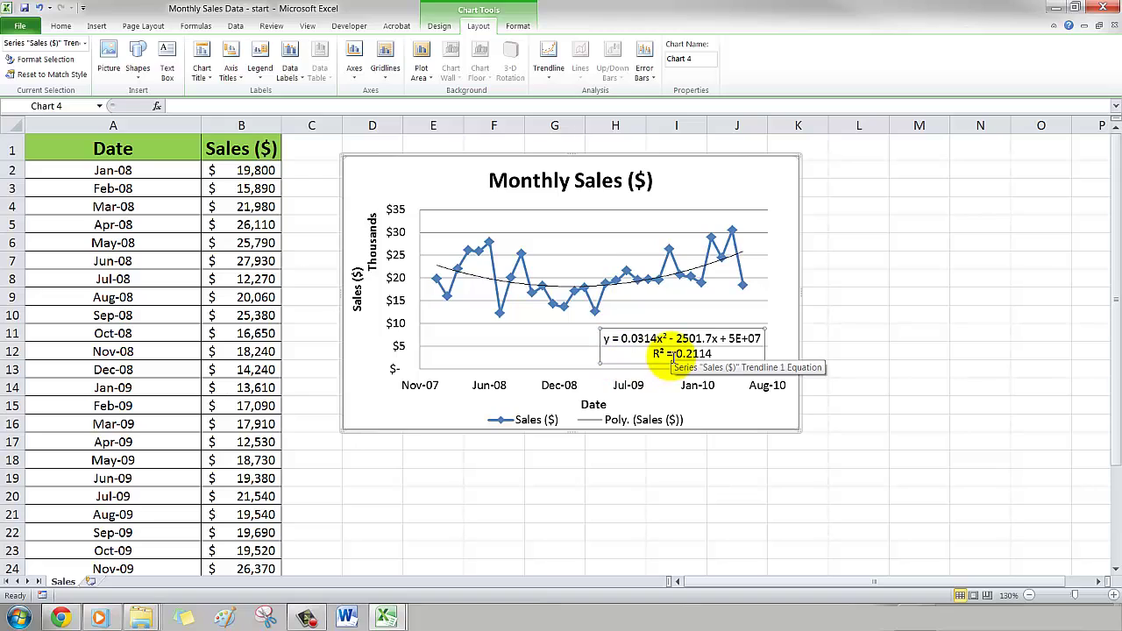
pyautogui.moveTo(654, 353); pyautogui.dragTo(715, 358)
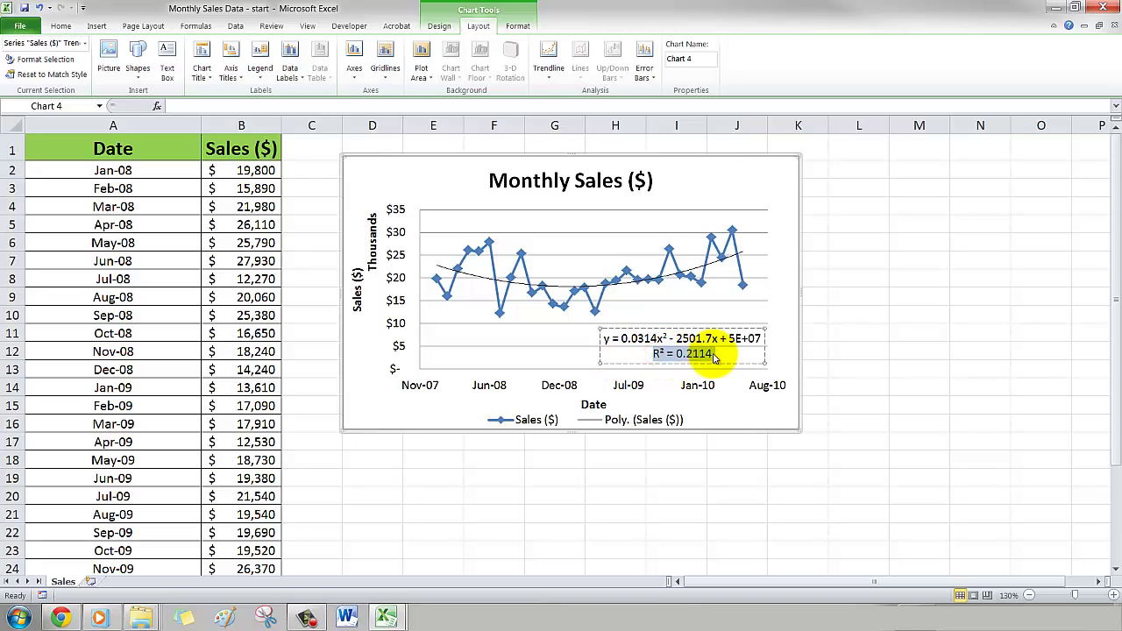
pyautogui.click(619, 364)
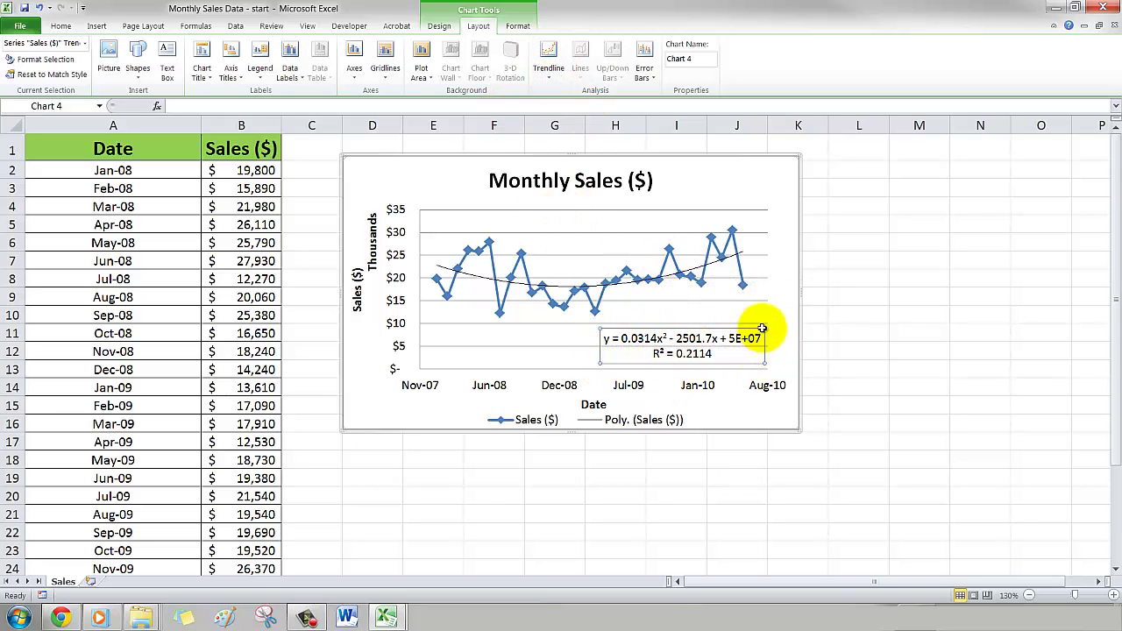
# Step: Give the trendline equation label a black outline and a white fill
pyautogui.click(438, 27)
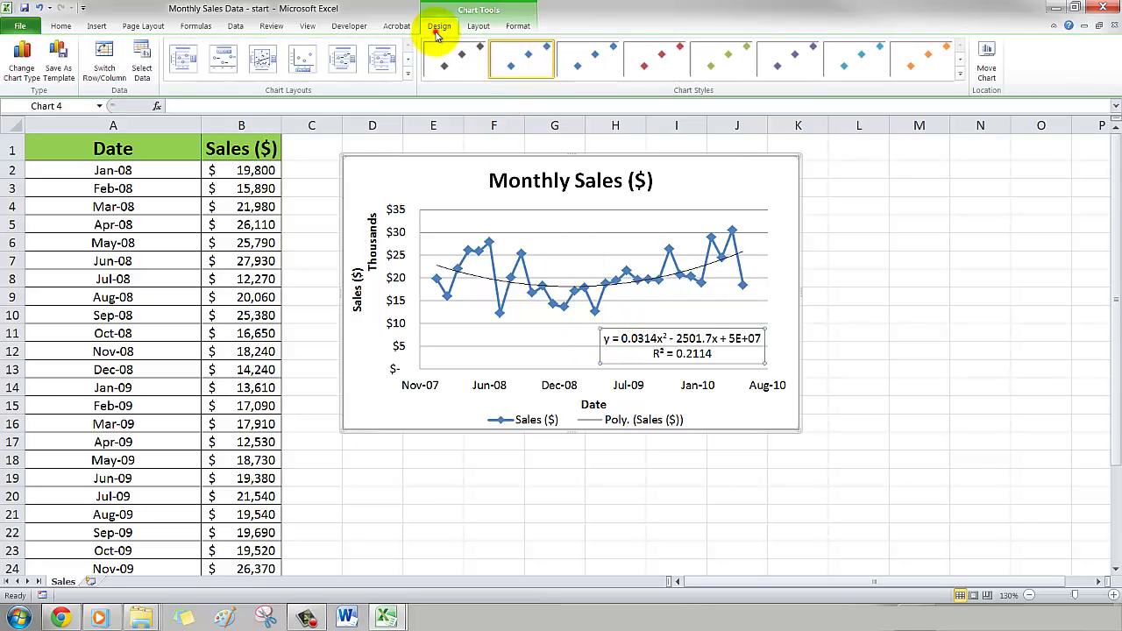
pyautogui.click(517, 26)
pyautogui.click(425, 58)
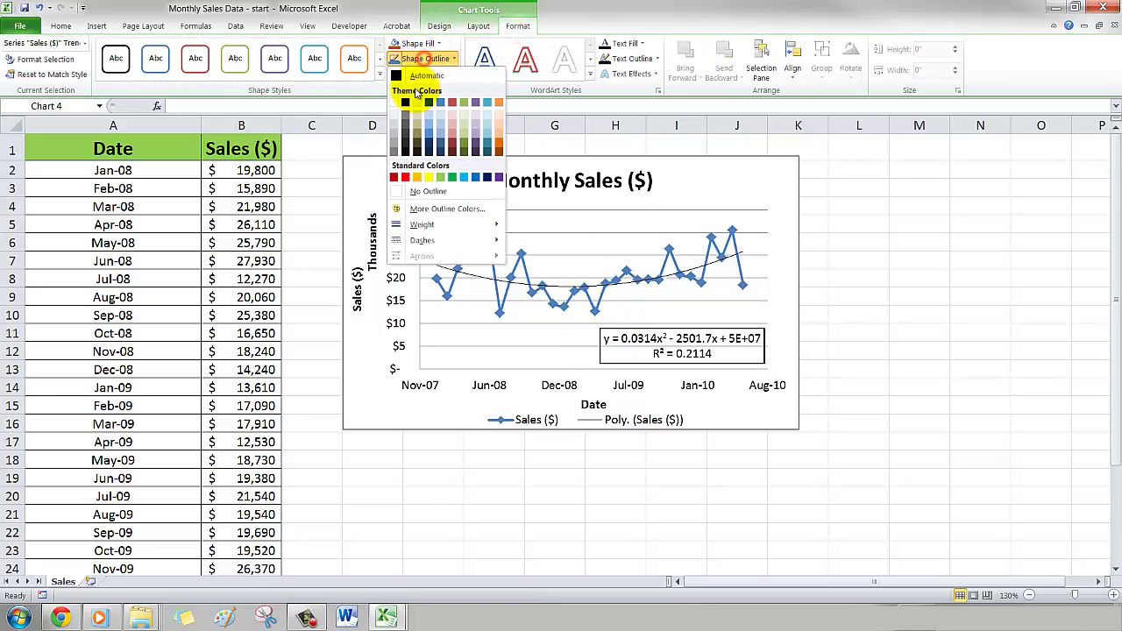
pyautogui.click(402, 103)
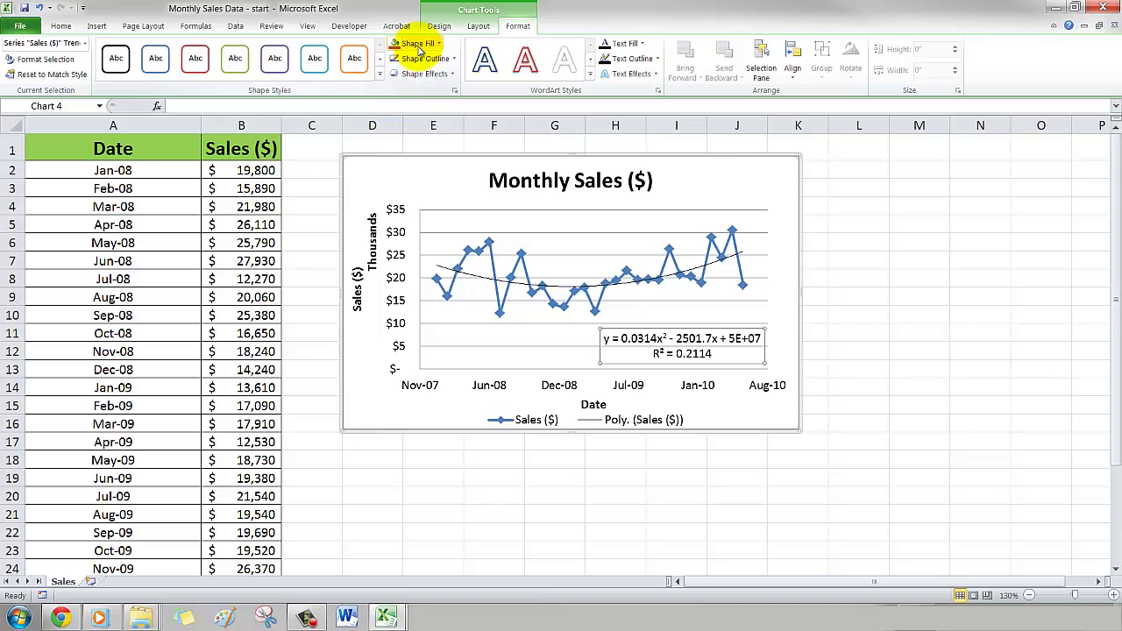
pyautogui.click(425, 58)
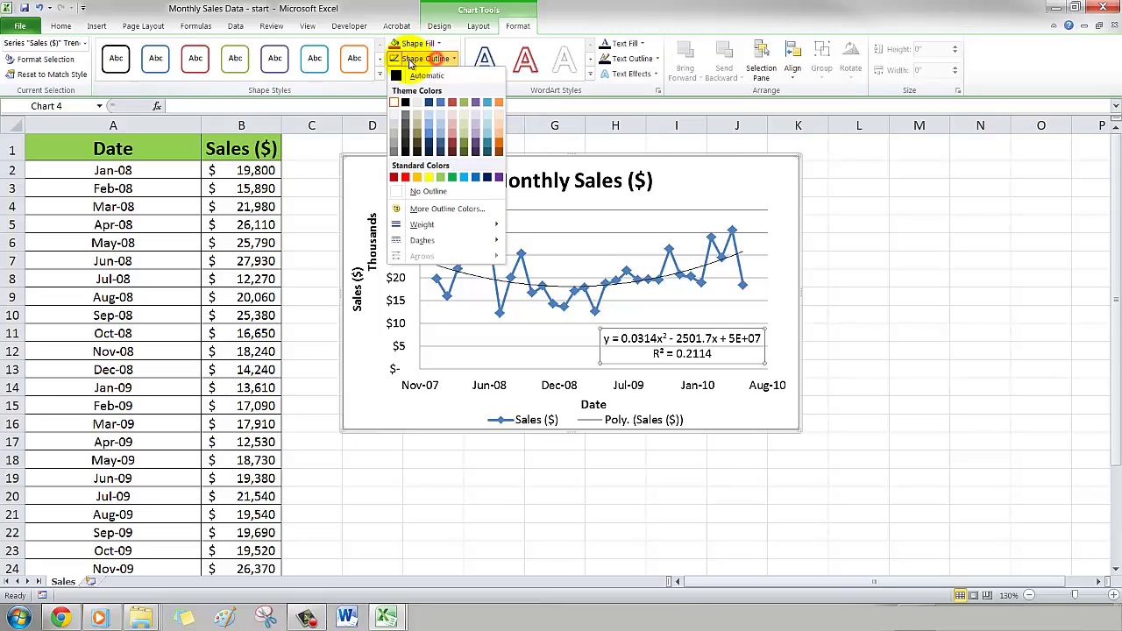
pyautogui.click(405, 104)
pyautogui.click(419, 43)
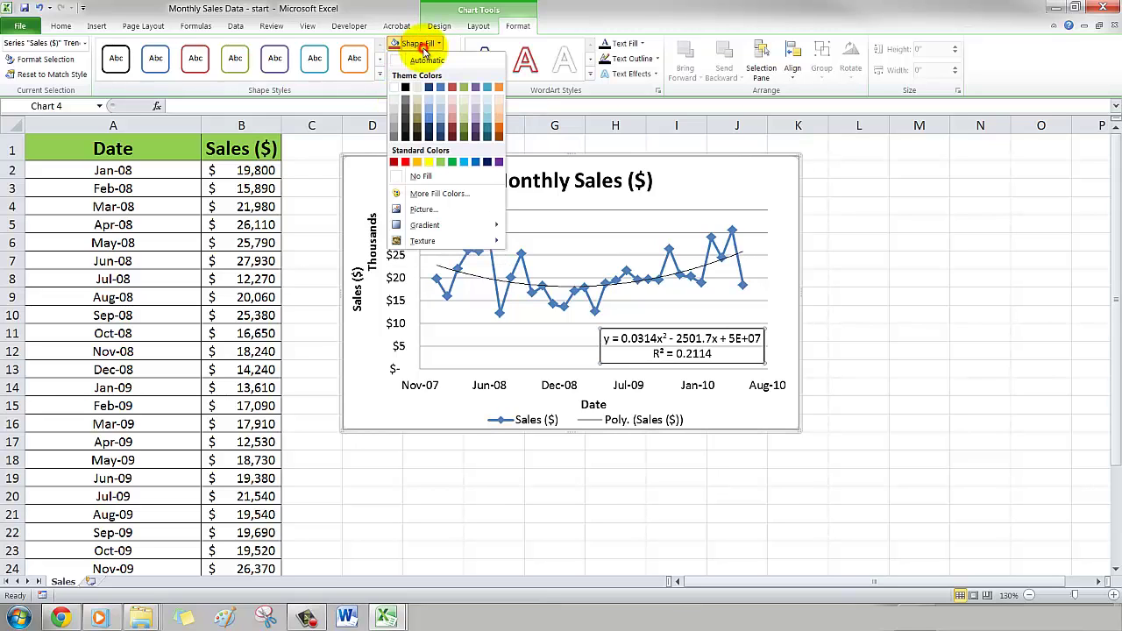
pyautogui.click(395, 92)
pyautogui.click(919, 298)
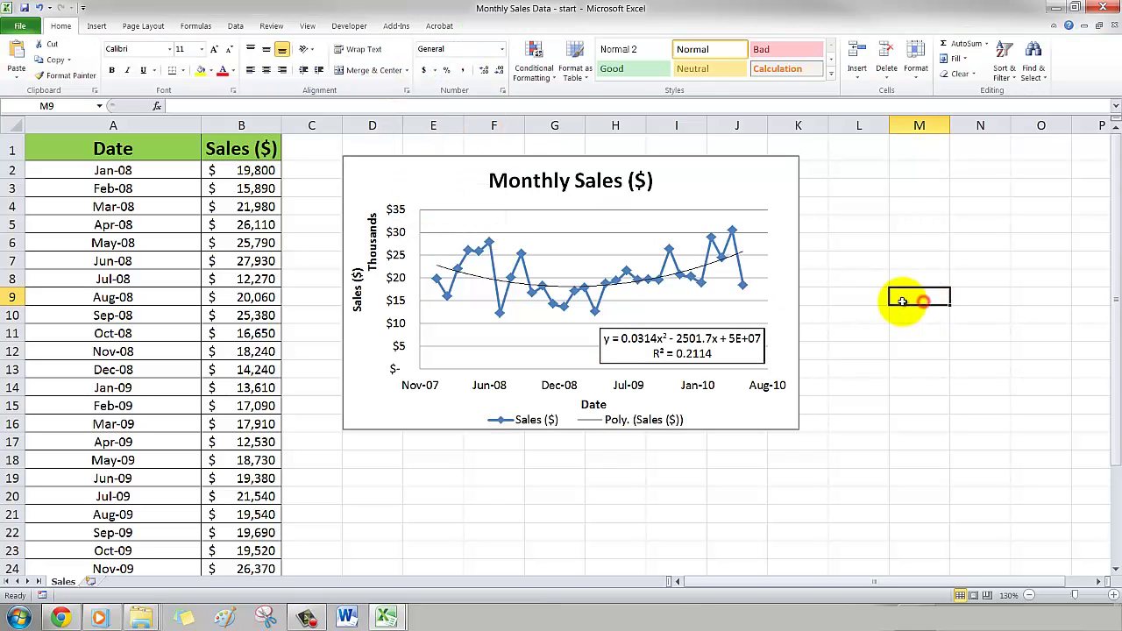
# Step: Compare the trendline's Exponential, Linear, Logarithmic, Power and Moving Average types on the chart, and return it to Polynomial
pyautogui.click(699, 270)
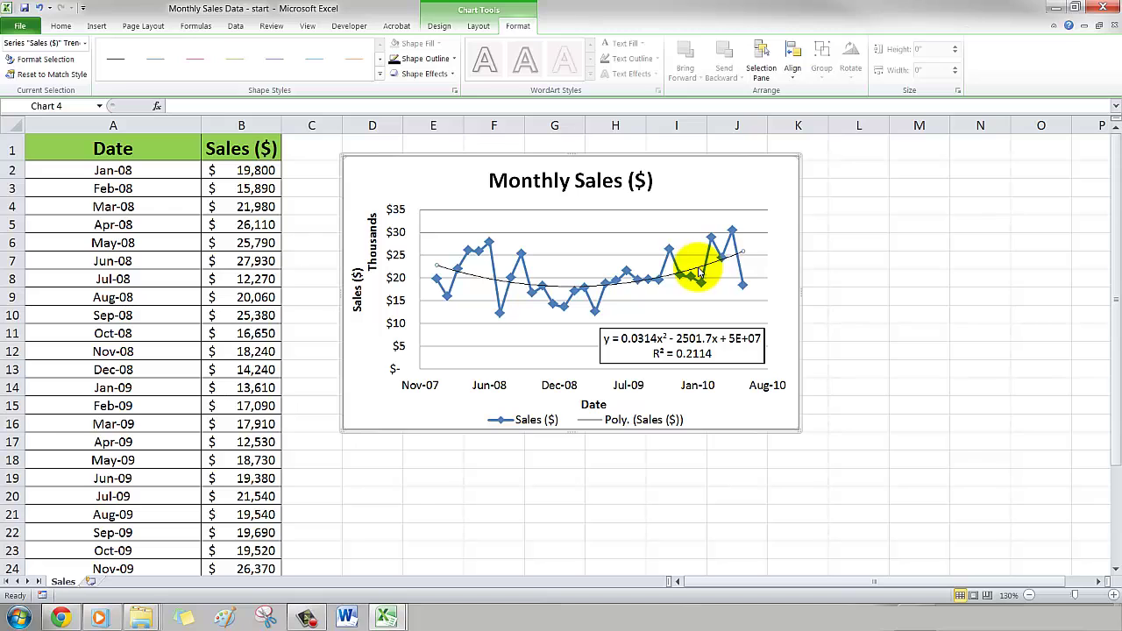
pyautogui.rightClick(698, 272)
pyautogui.click(732, 430)
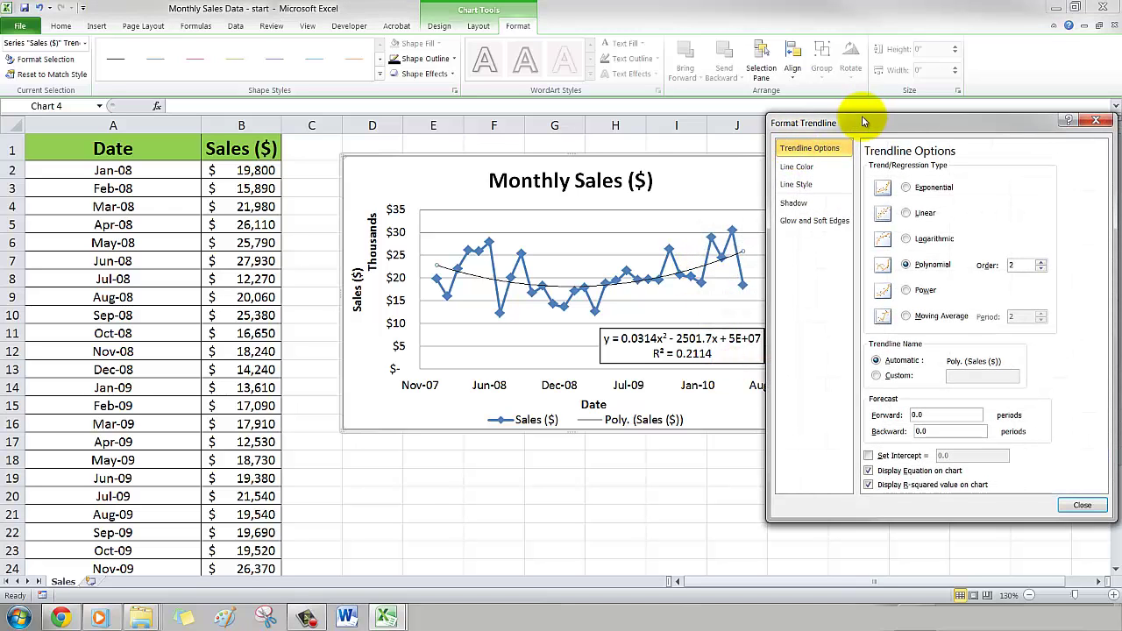
pyautogui.moveTo(864, 121); pyautogui.dragTo(879, 125)
pyautogui.click(948, 193)
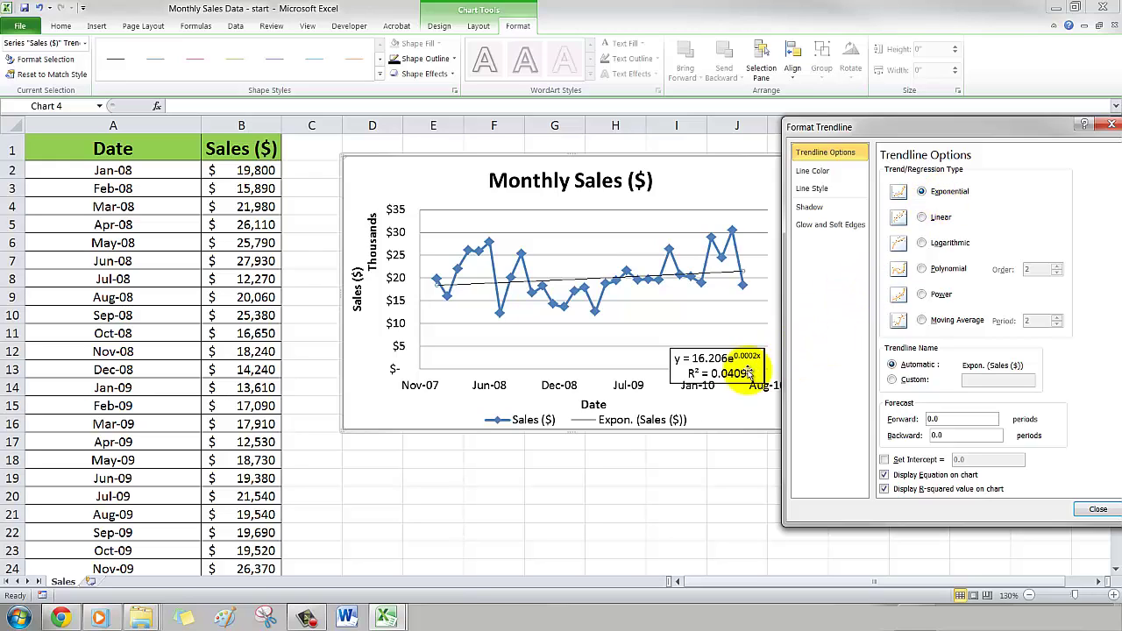
pyautogui.click(942, 219)
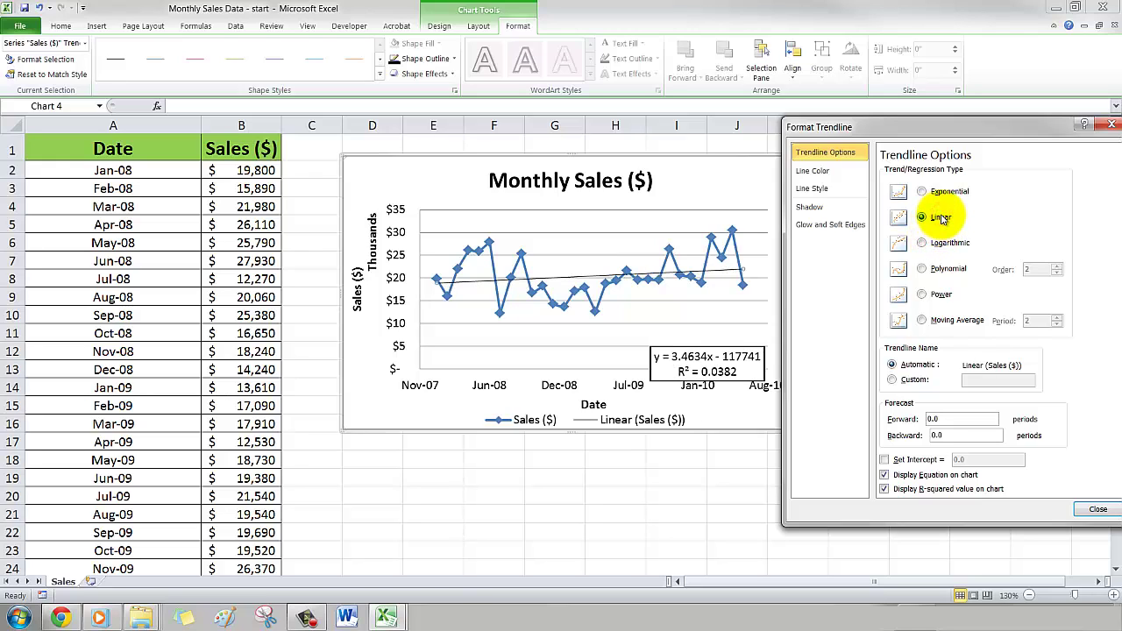
pyautogui.click(945, 245)
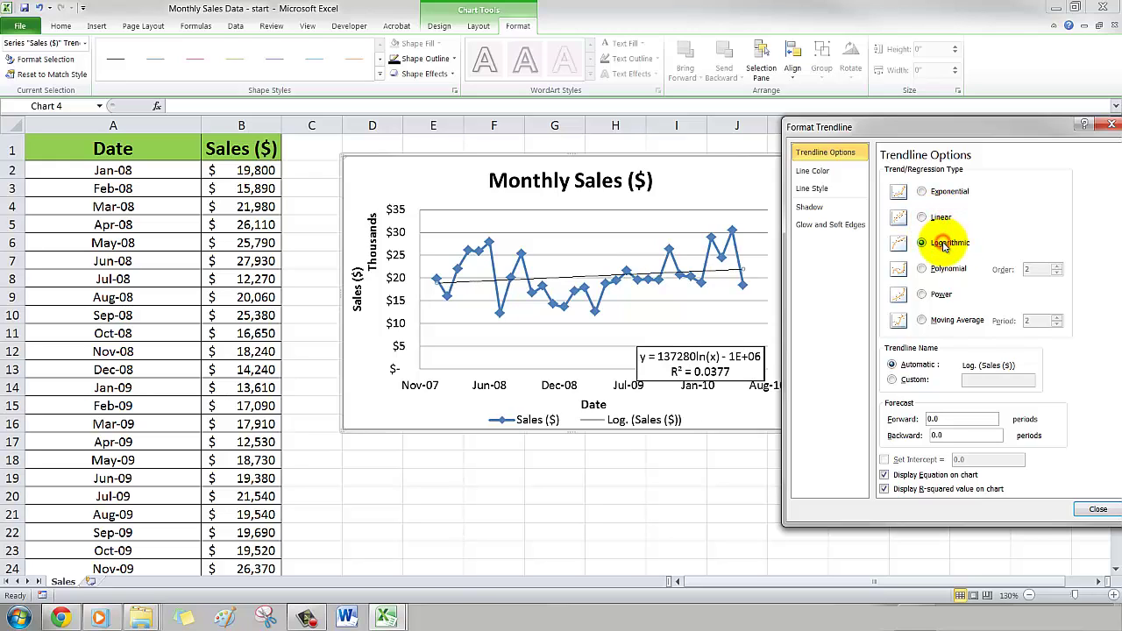
pyautogui.click(946, 273)
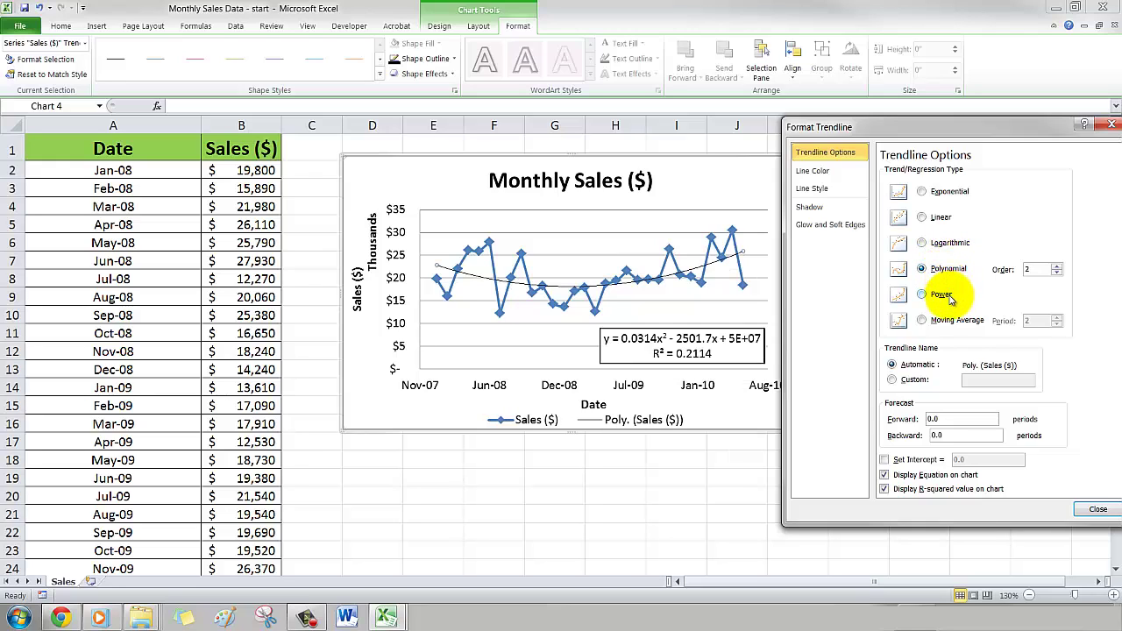
pyautogui.click(946, 297)
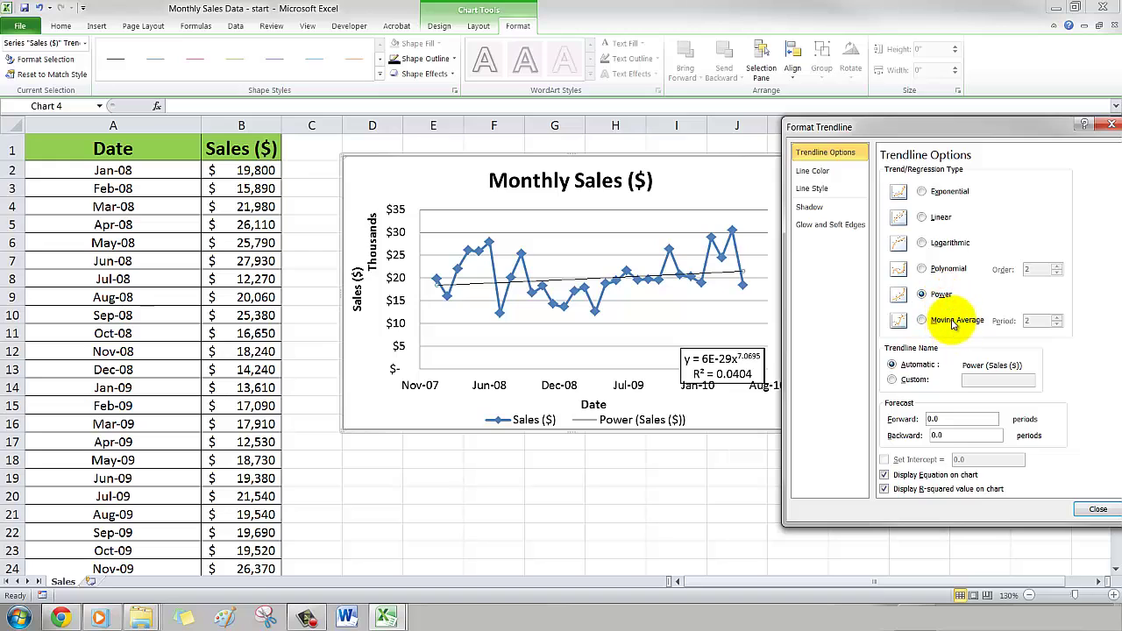
pyautogui.click(949, 320)
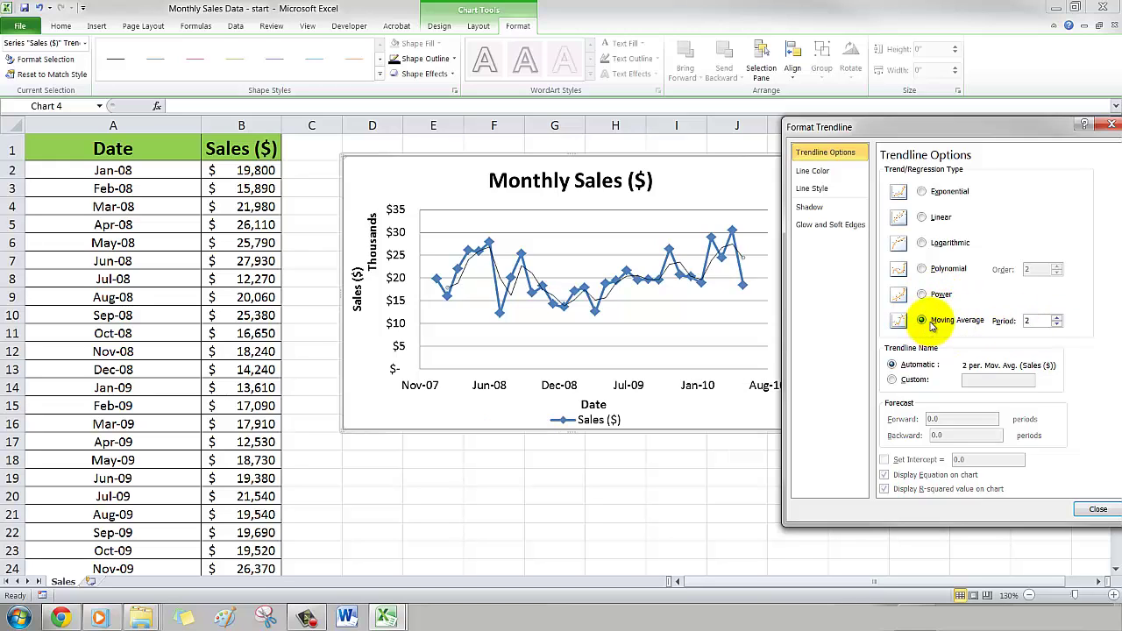
pyautogui.click(946, 268)
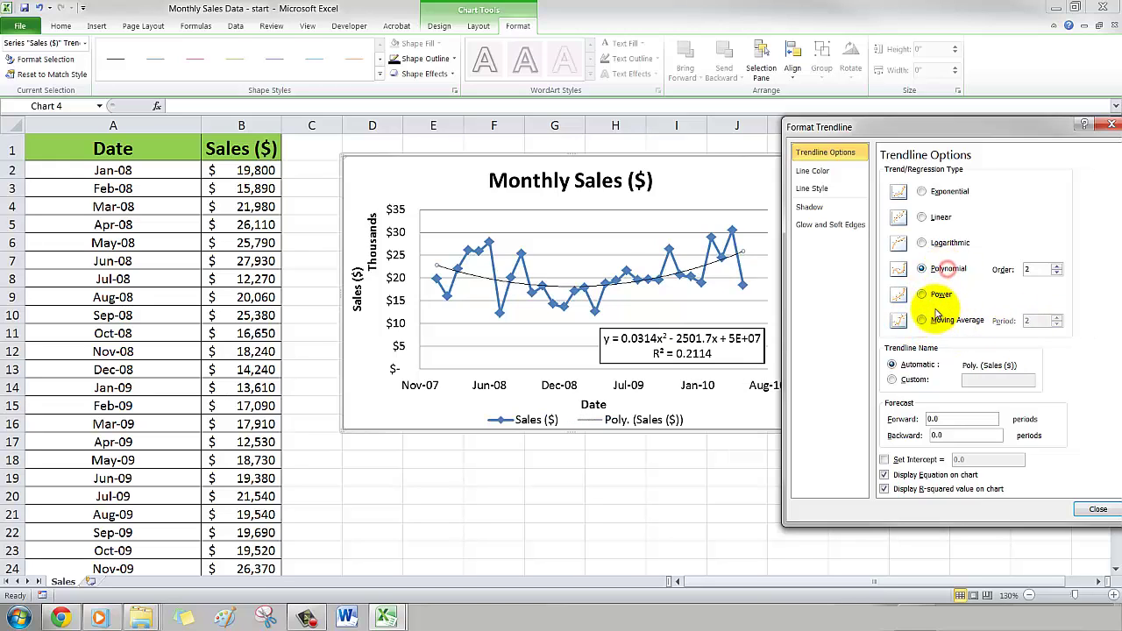
# Step: Try raising the polynomial trendline's order to 6, and set it back to 2
pyautogui.click(1058, 266)
pyautogui.click(1058, 266)
pyautogui.click(1059, 266)
pyautogui.click(1059, 266)
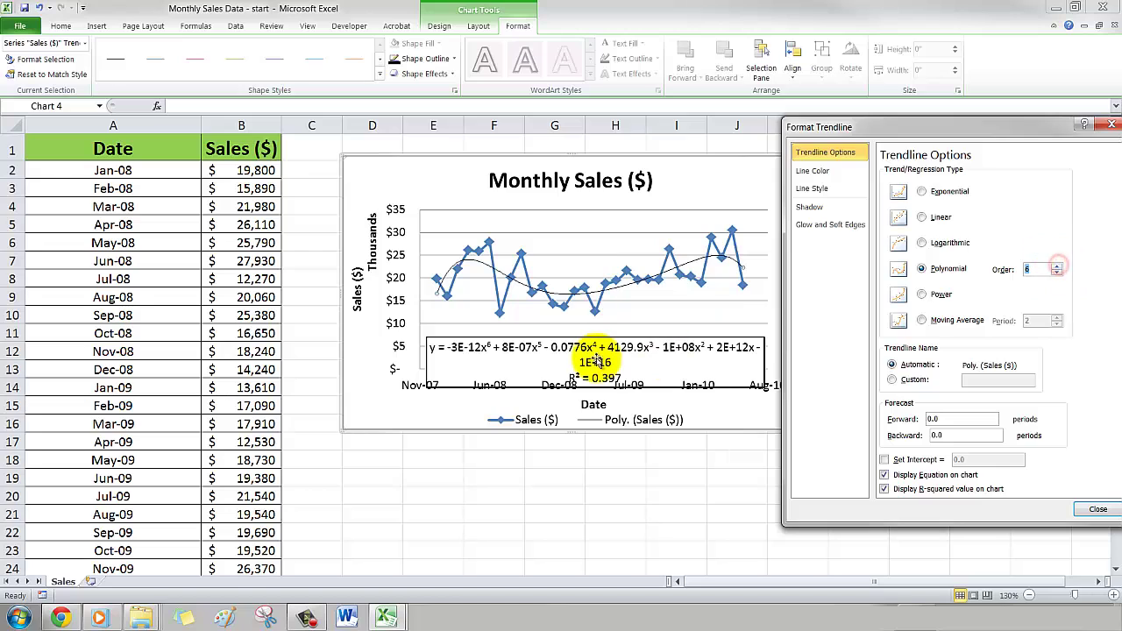
pyautogui.click(1057, 274)
pyautogui.click(1056, 273)
pyautogui.click(1056, 273)
pyautogui.click(1057, 273)
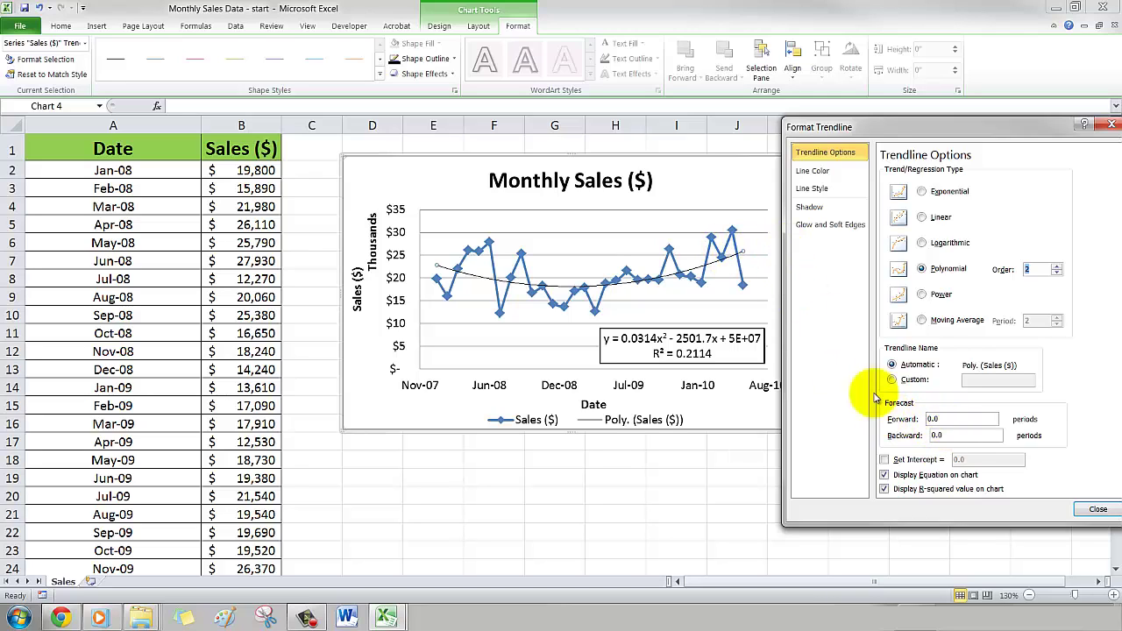
# Step: Set the trendline's forward forecast to 24 periods and close the trendline settings
pyautogui.moveTo(955, 418); pyautogui.dragTo(861, 419)
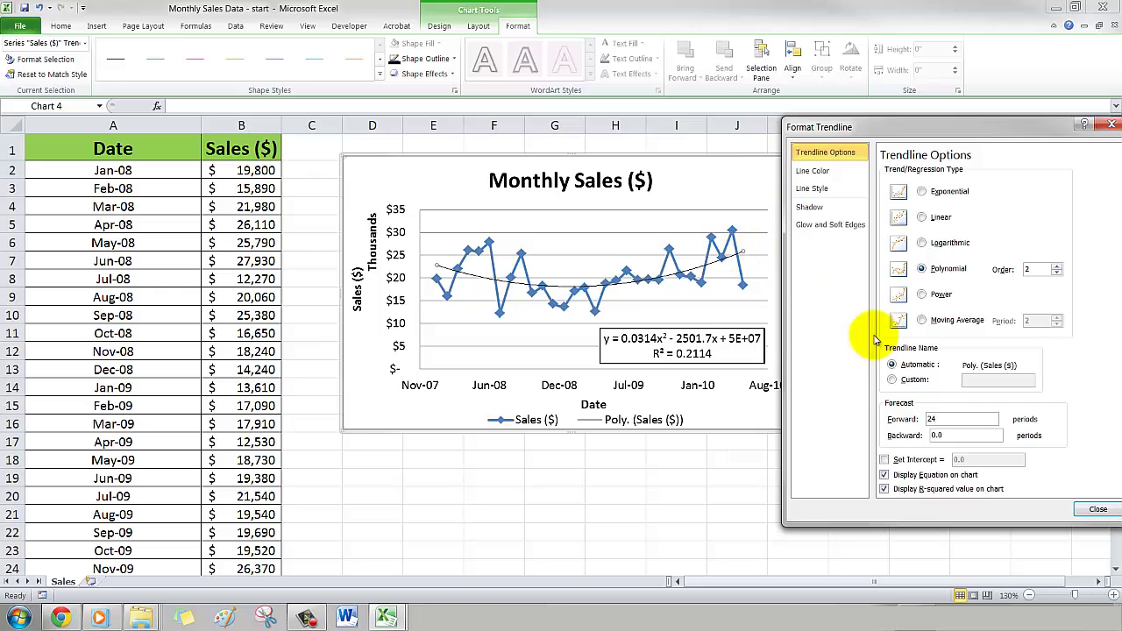
pyautogui.click(960, 434)
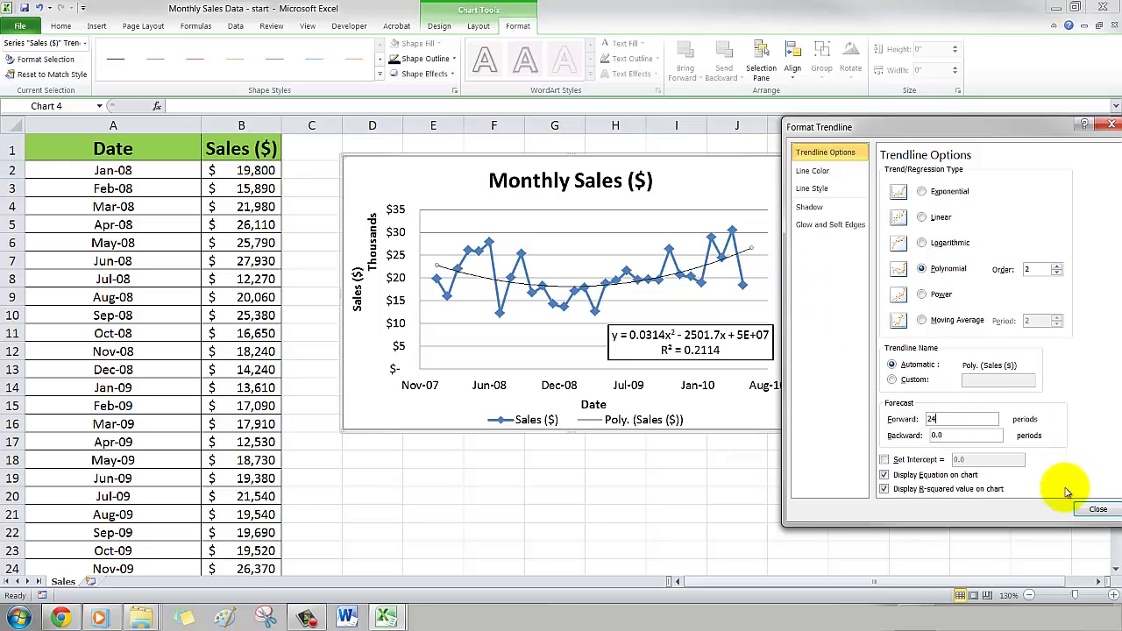
pyautogui.click(1093, 508)
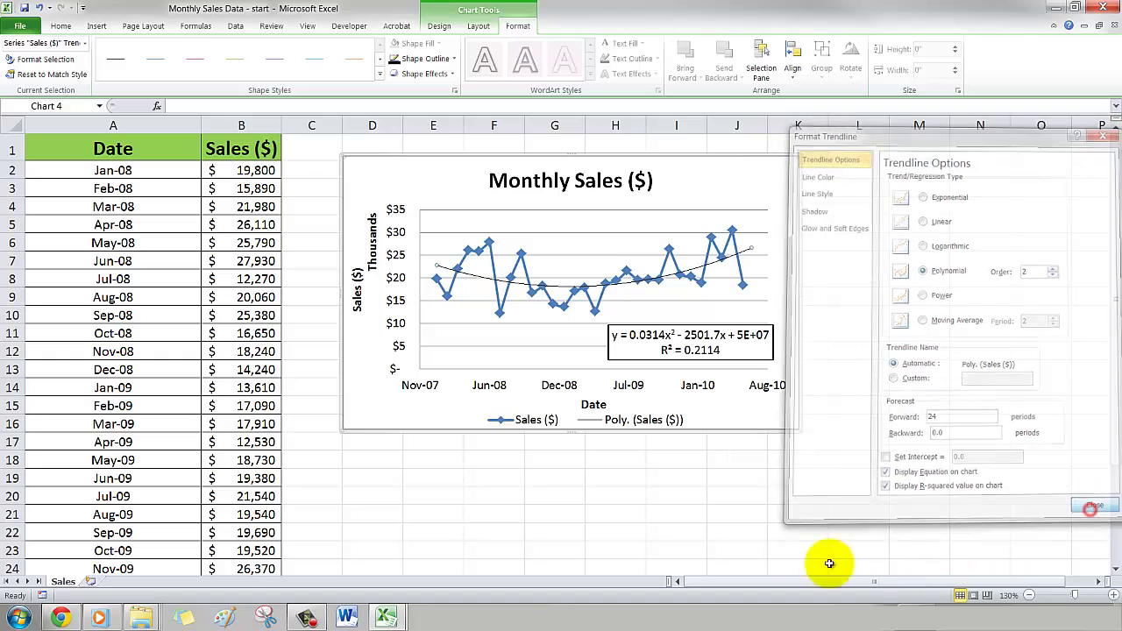
pyautogui.click(773, 496)
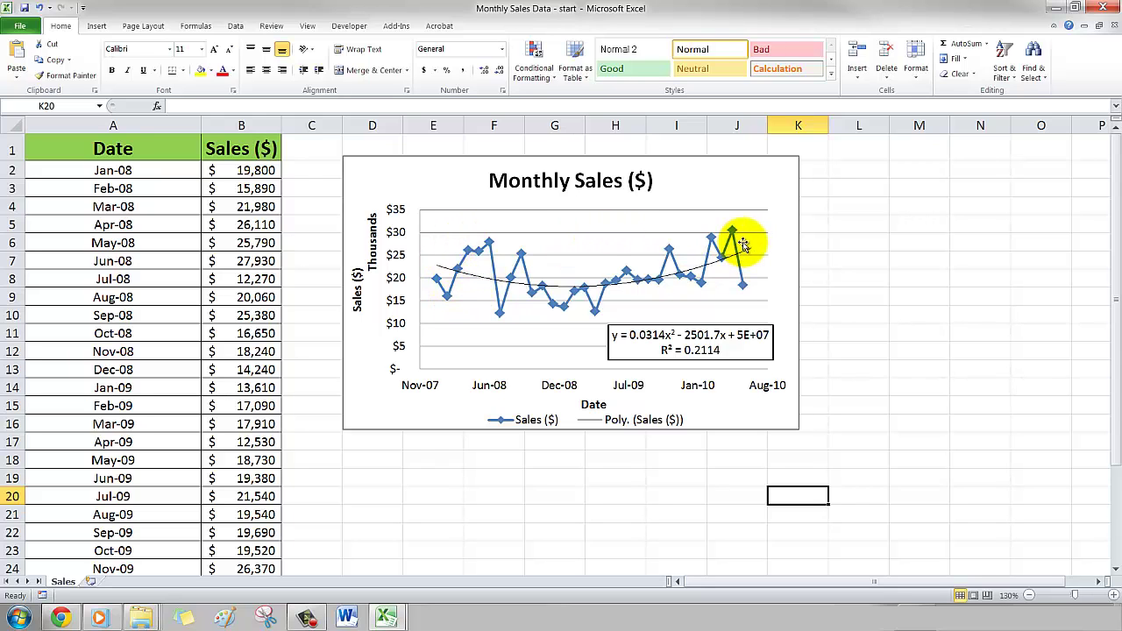
# Step: Add a black outline around the chart's legend
pyautogui.click(671, 420)
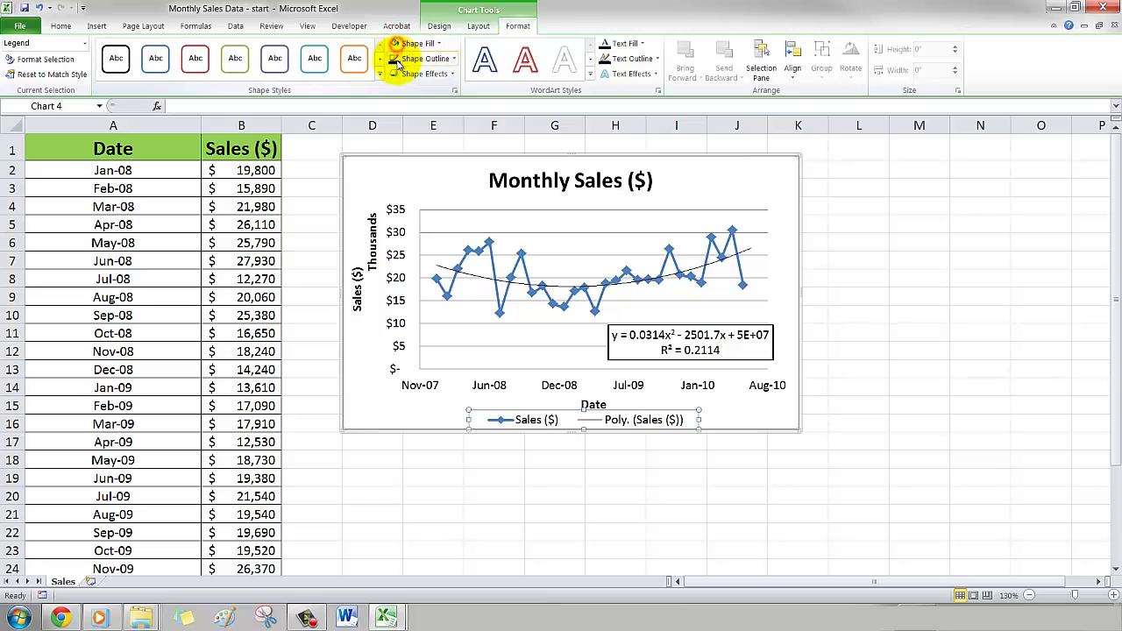
pyautogui.click(887, 333)
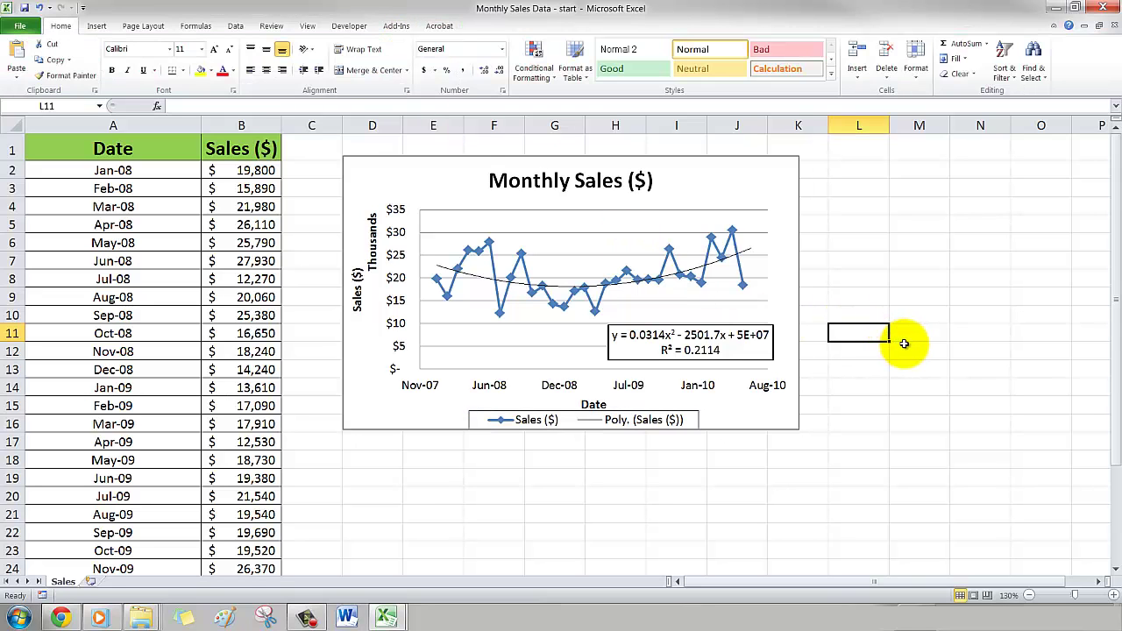
# Step: Add minor vertical gridlines to the sales chart
pyautogui.click(761, 224)
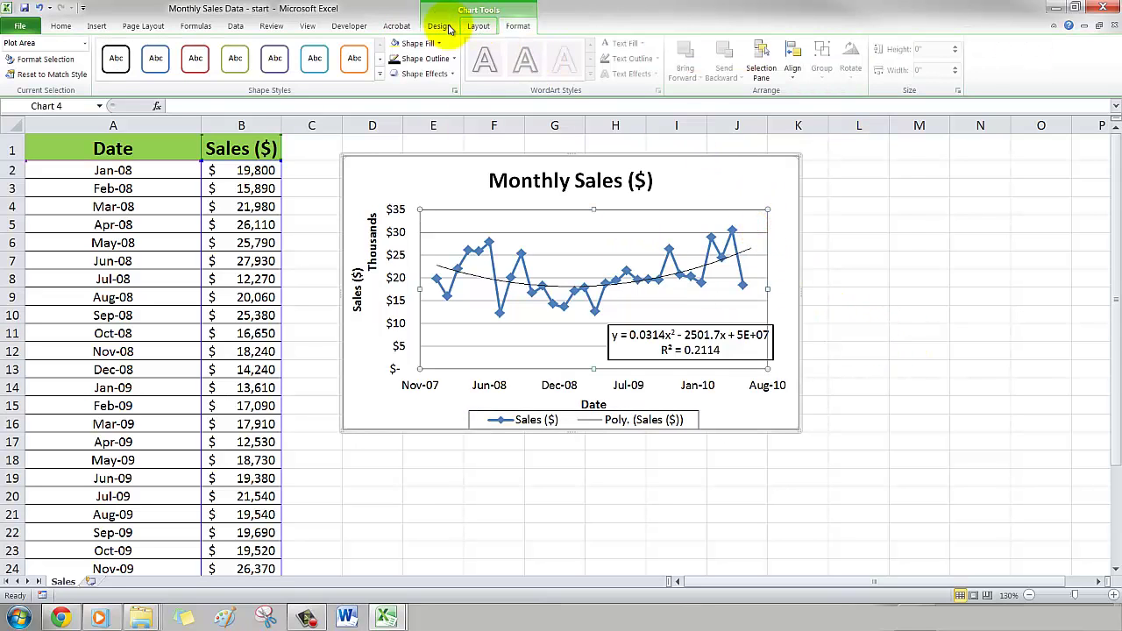
pyautogui.click(441, 26)
pyautogui.click(478, 27)
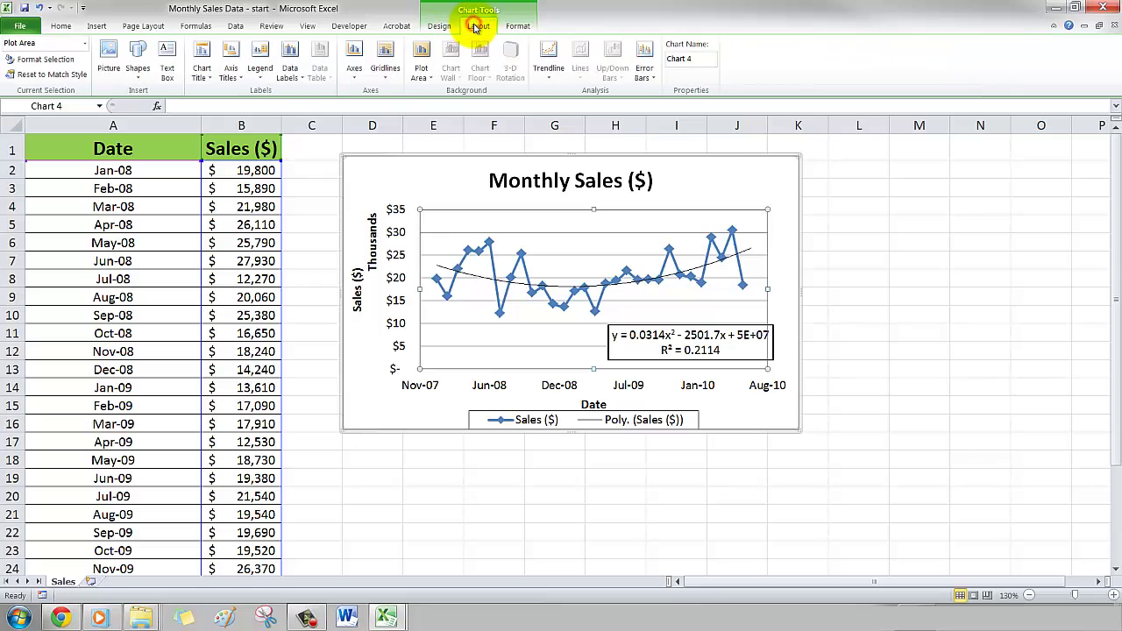
pyautogui.click(386, 70)
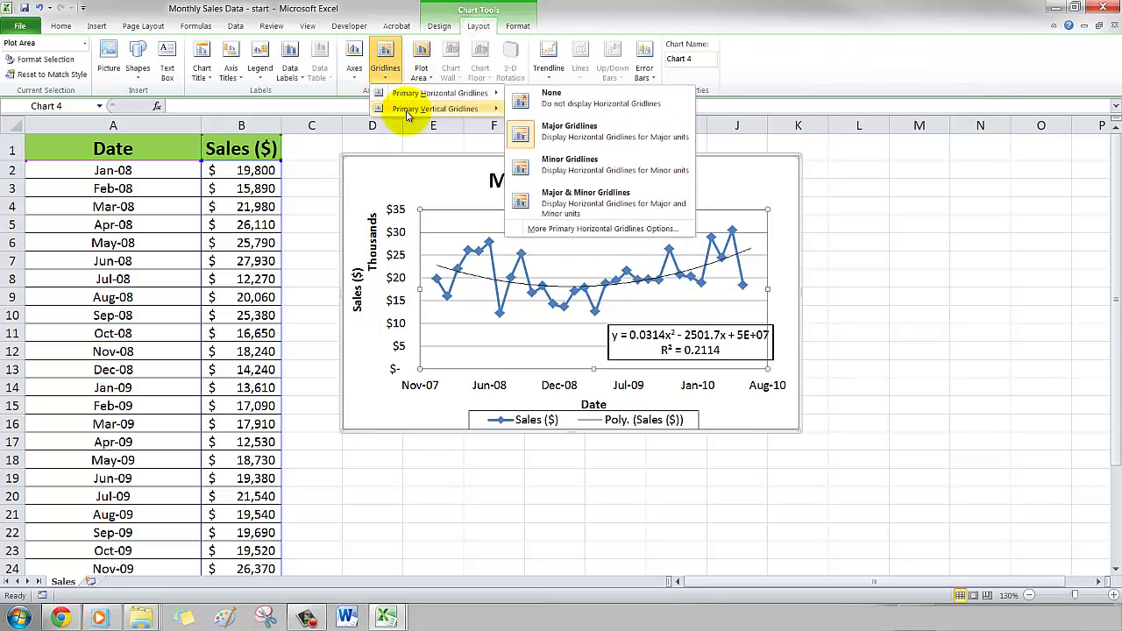
pyautogui.moveTo(412, 110)
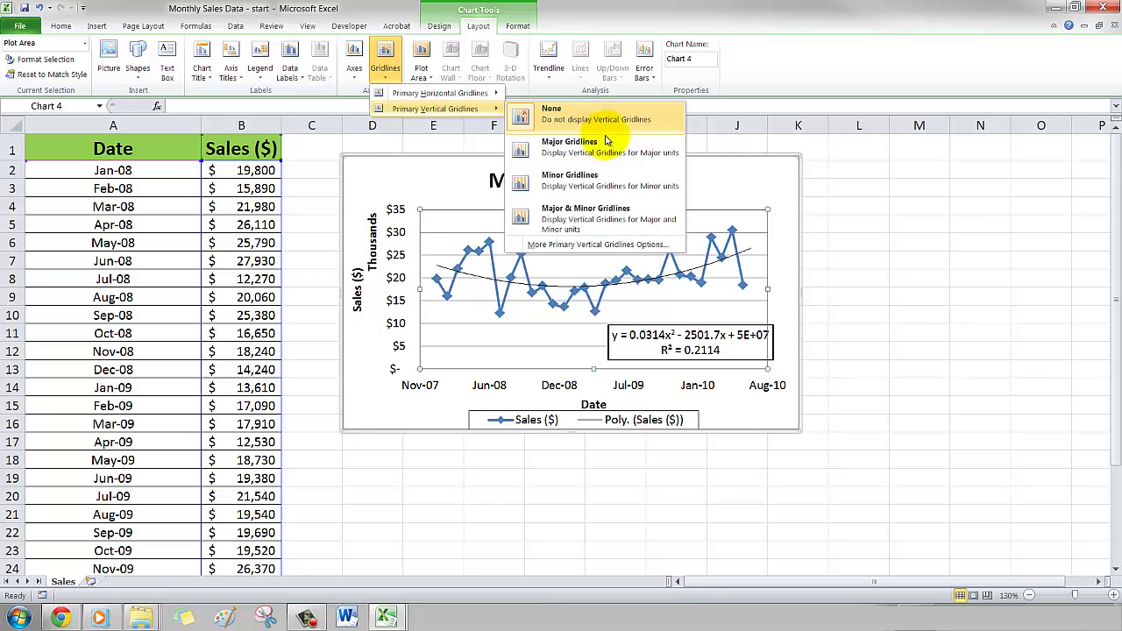
pyautogui.click(609, 201)
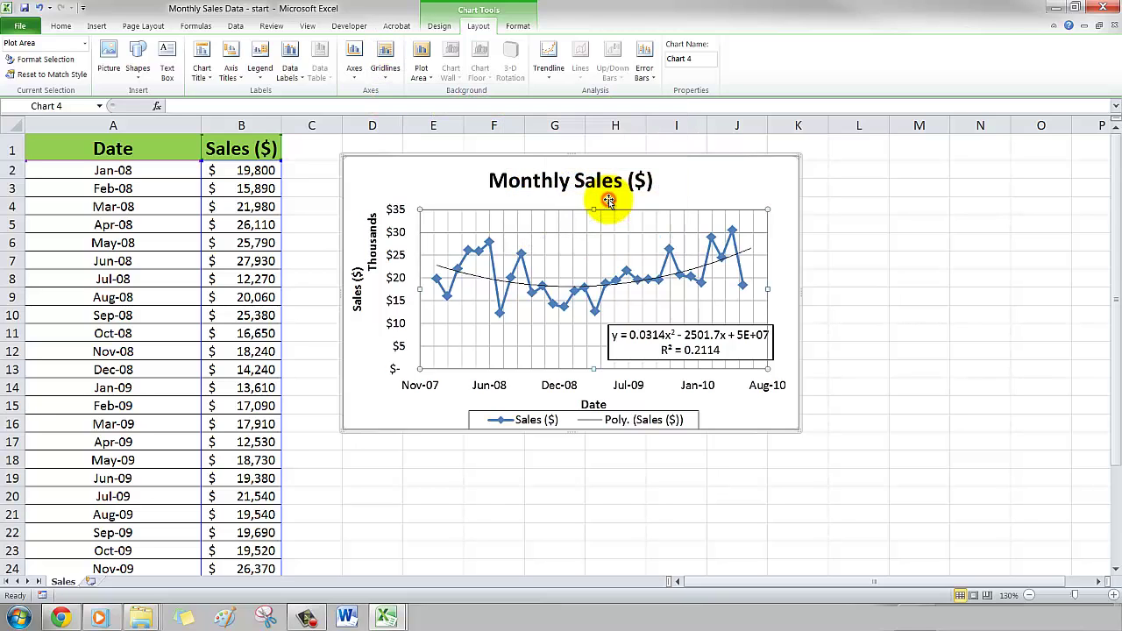
pyautogui.click(903, 244)
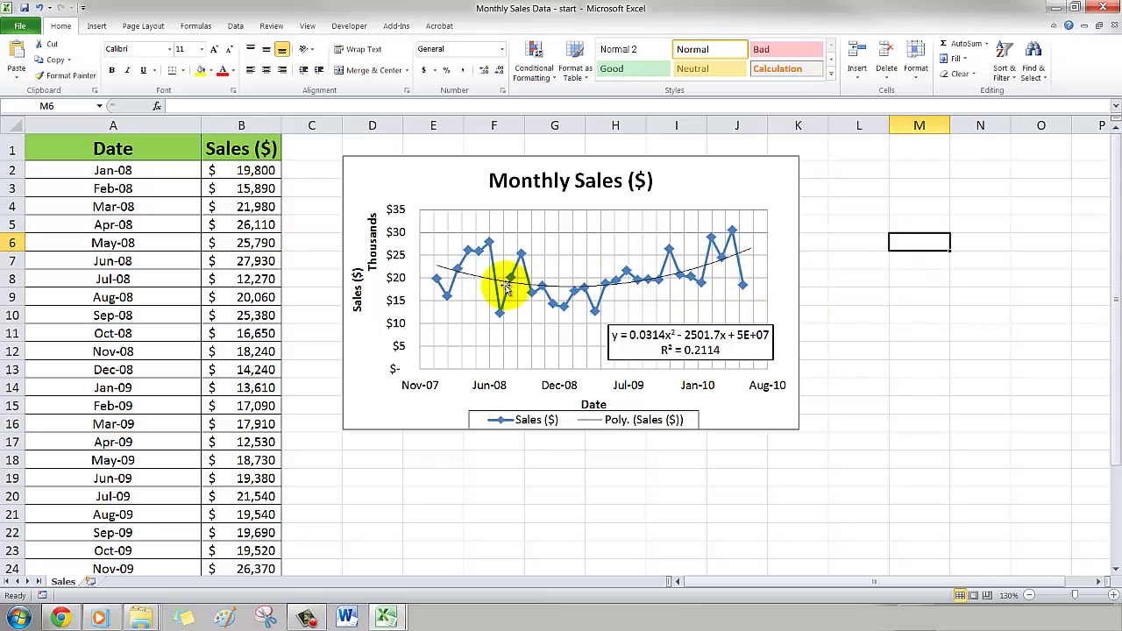
# Step: Give the chart's polynomial trendline a solid red line color
pyautogui.rightClick(746, 254)
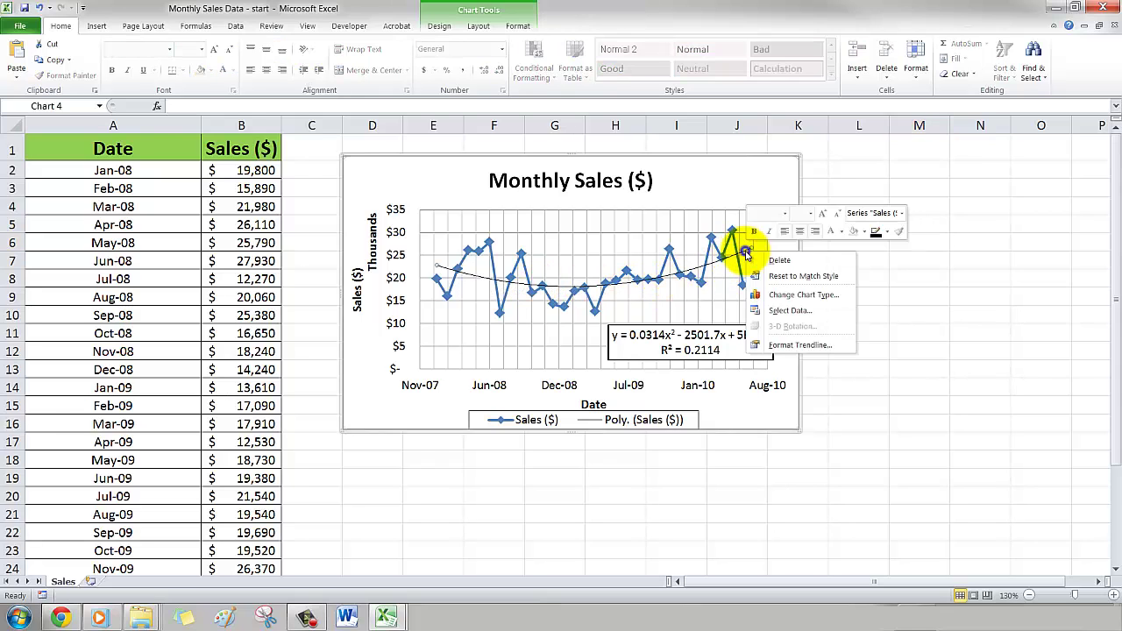
pyautogui.click(780, 346)
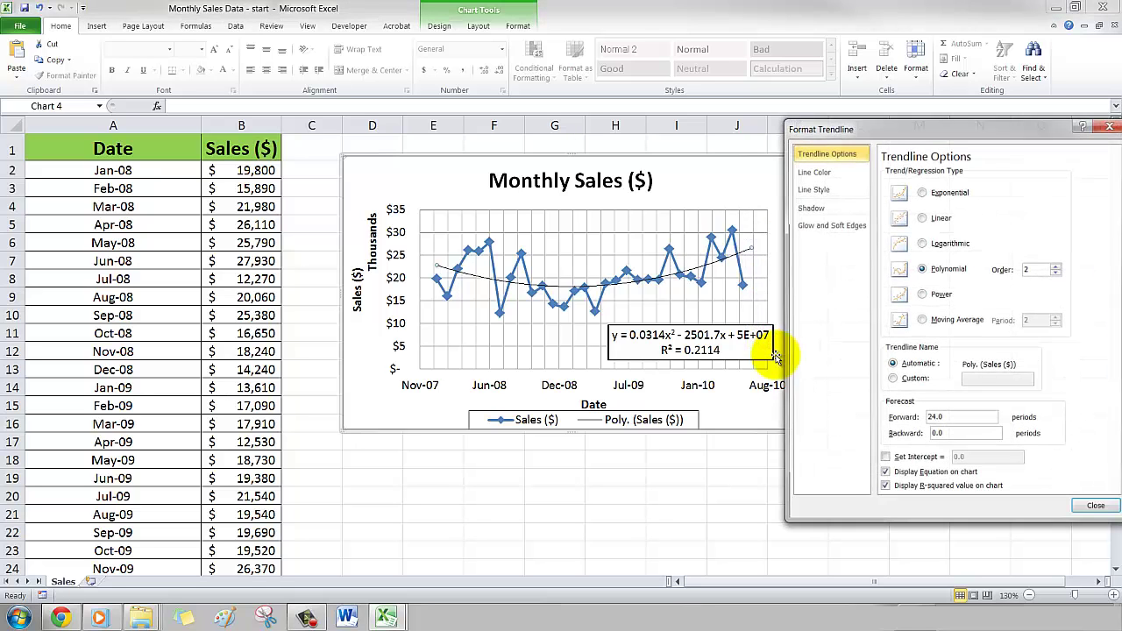
pyautogui.click(855, 180)
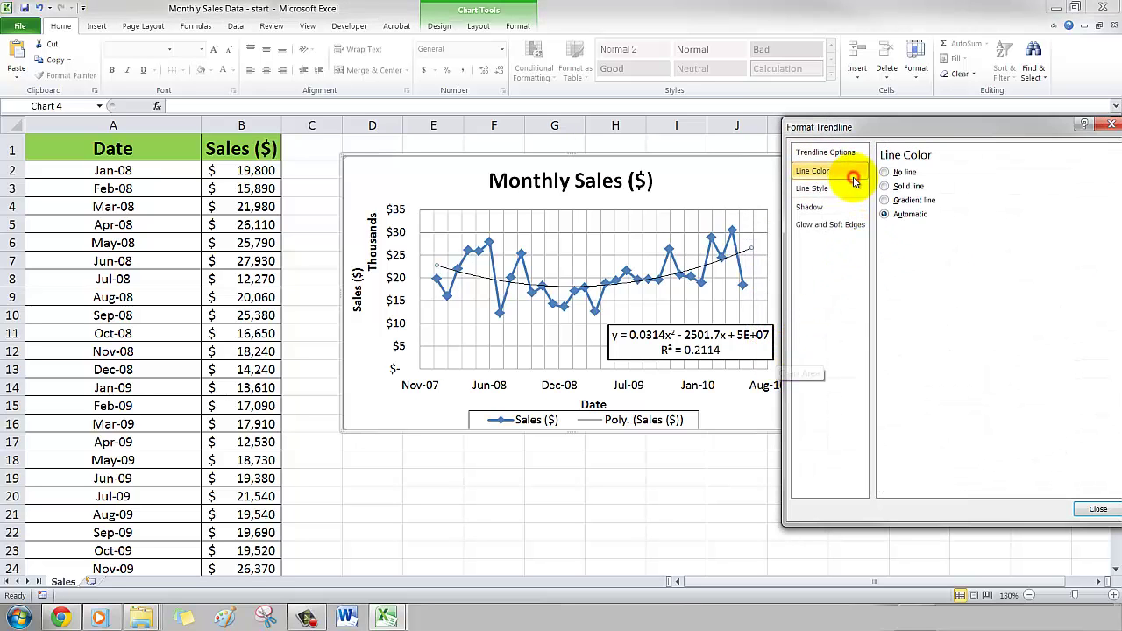
pyautogui.click(903, 187)
pyautogui.click(932, 232)
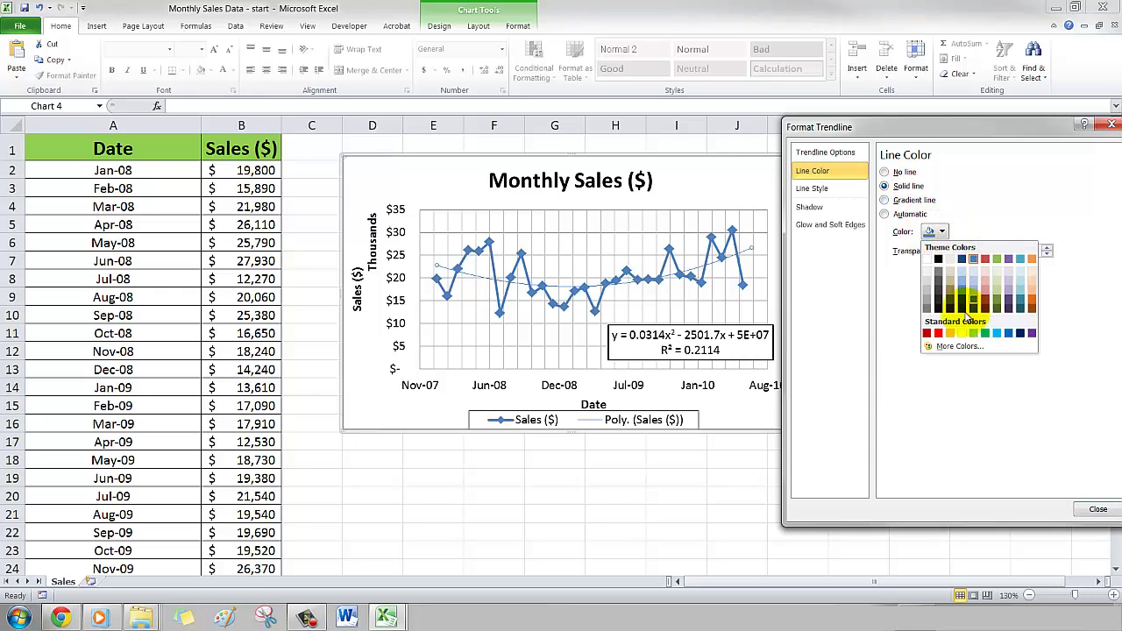
pyautogui.click(939, 334)
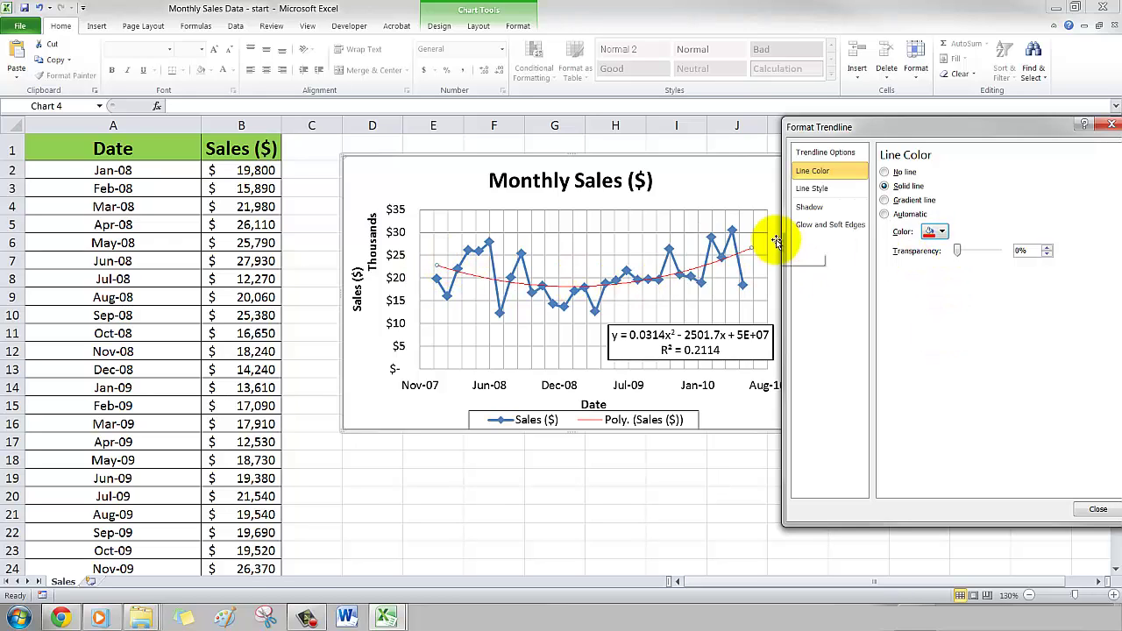
# Step: Set the red trendline's line width to 3 pt
pyautogui.click(816, 194)
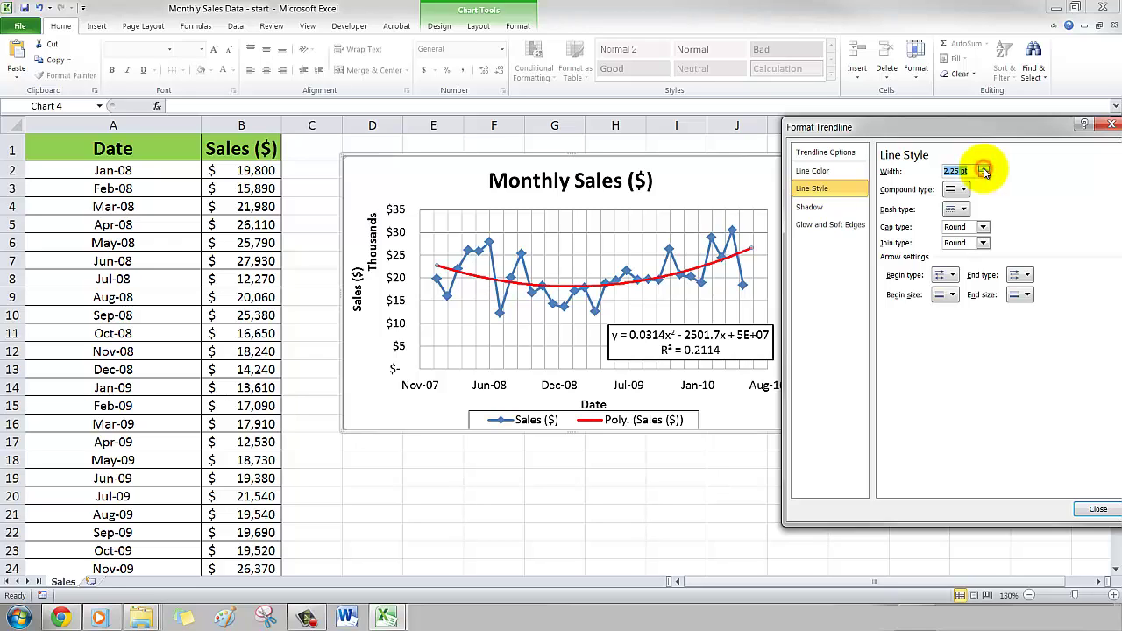
pyautogui.click(984, 169)
pyautogui.click(984, 168)
pyautogui.click(984, 168)
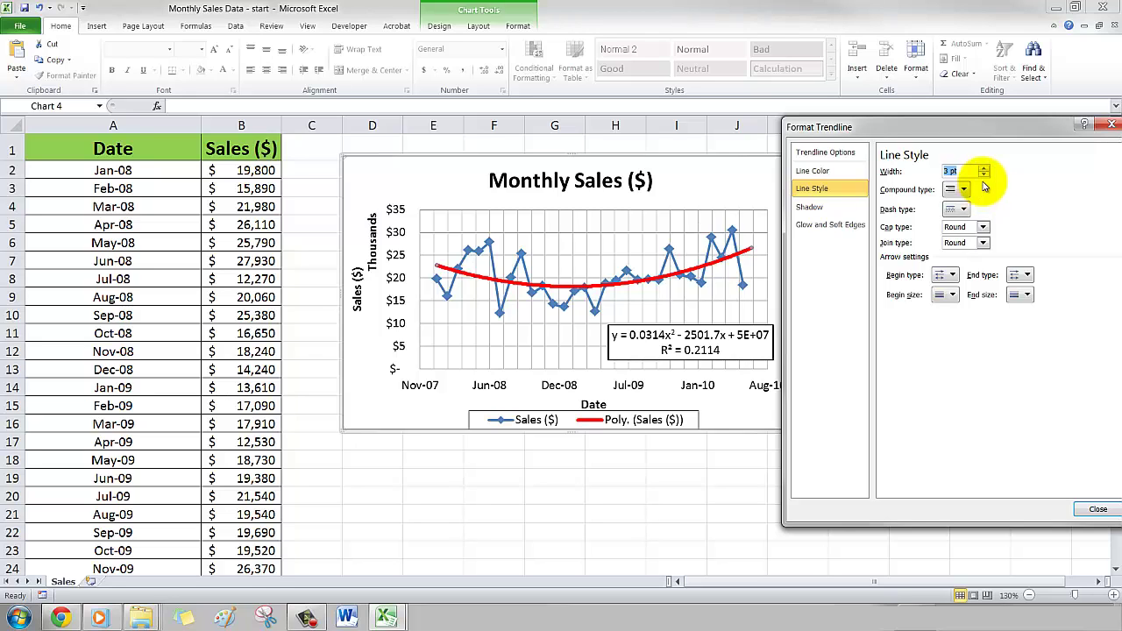
# Step: Try a dashed style on the trendline, and set its dash type to round dots
pyautogui.click(962, 211)
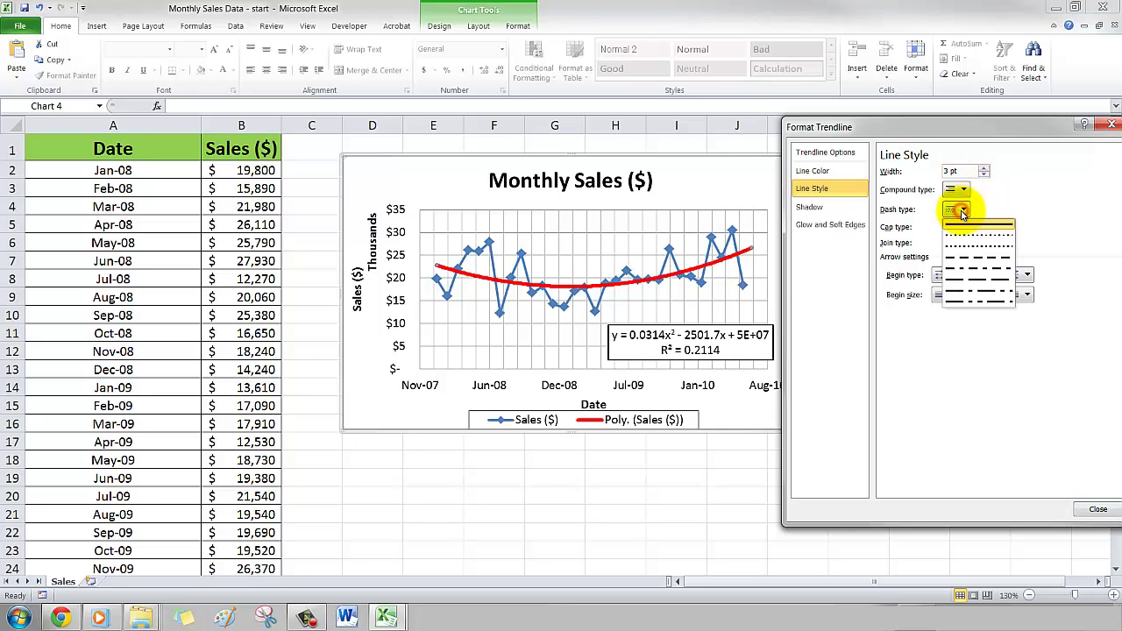
pyautogui.click(963, 259)
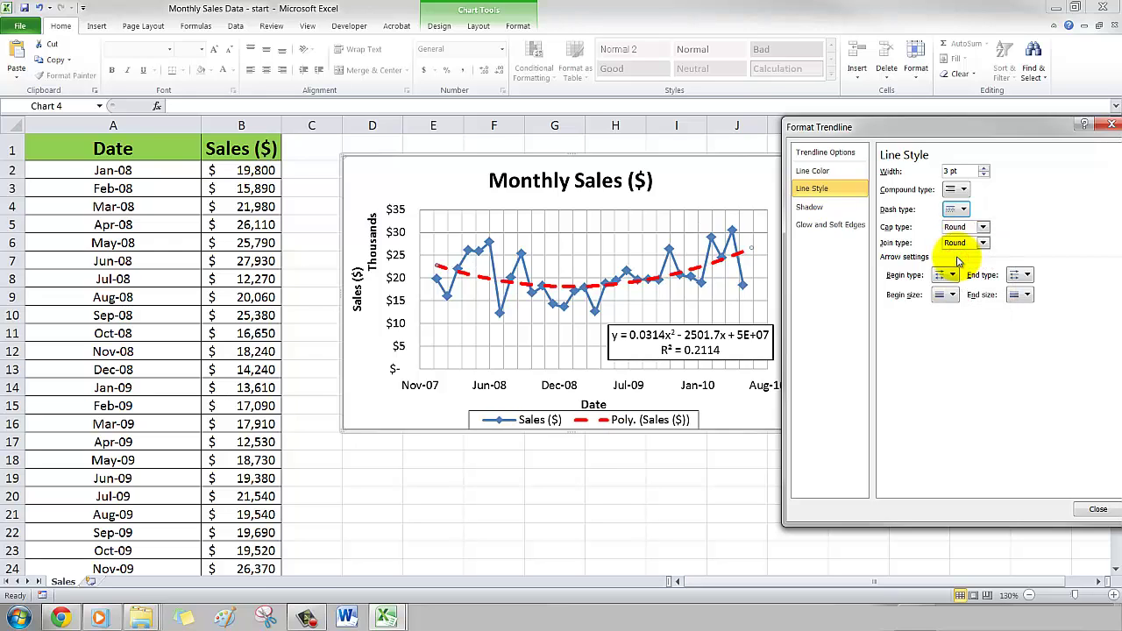
pyautogui.click(962, 209)
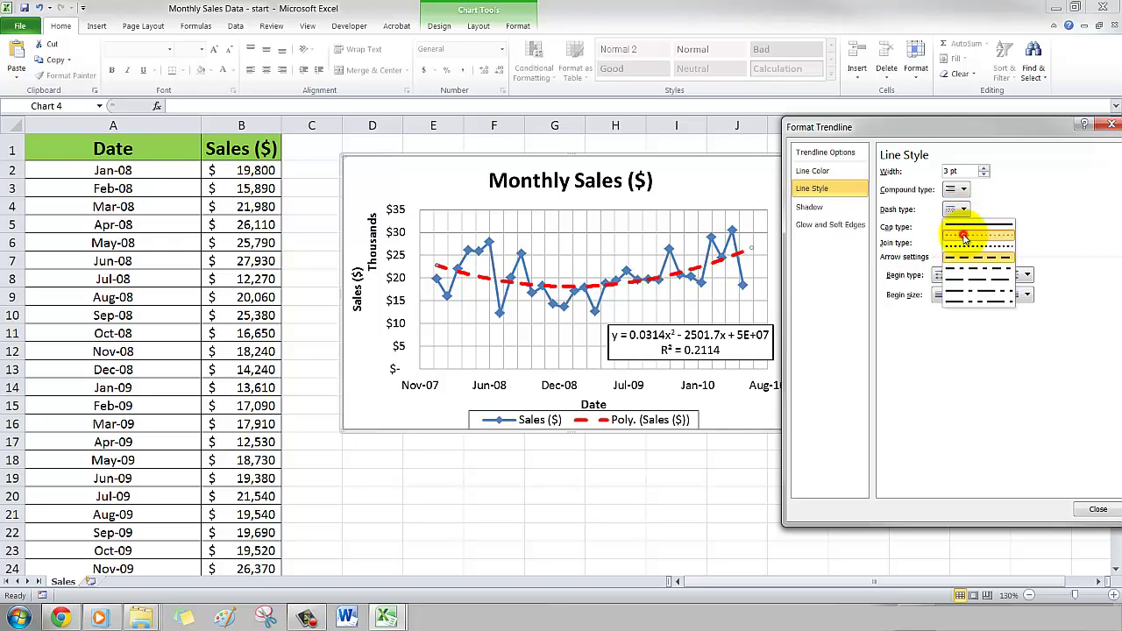
pyautogui.click(963, 236)
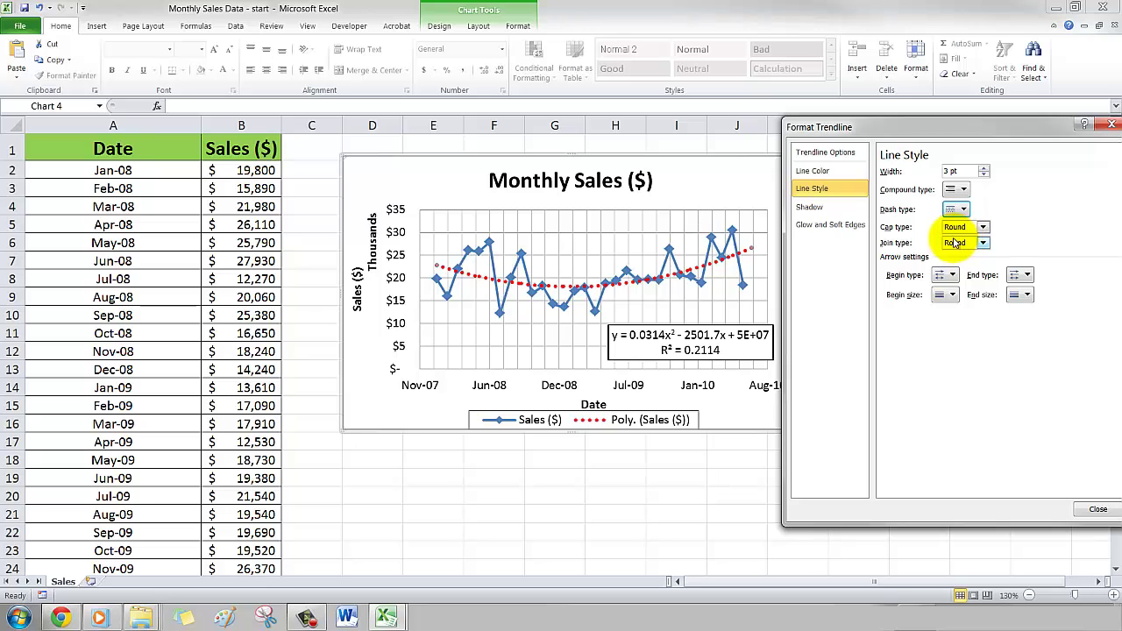
pyautogui.click(954, 245)
pyautogui.click(954, 248)
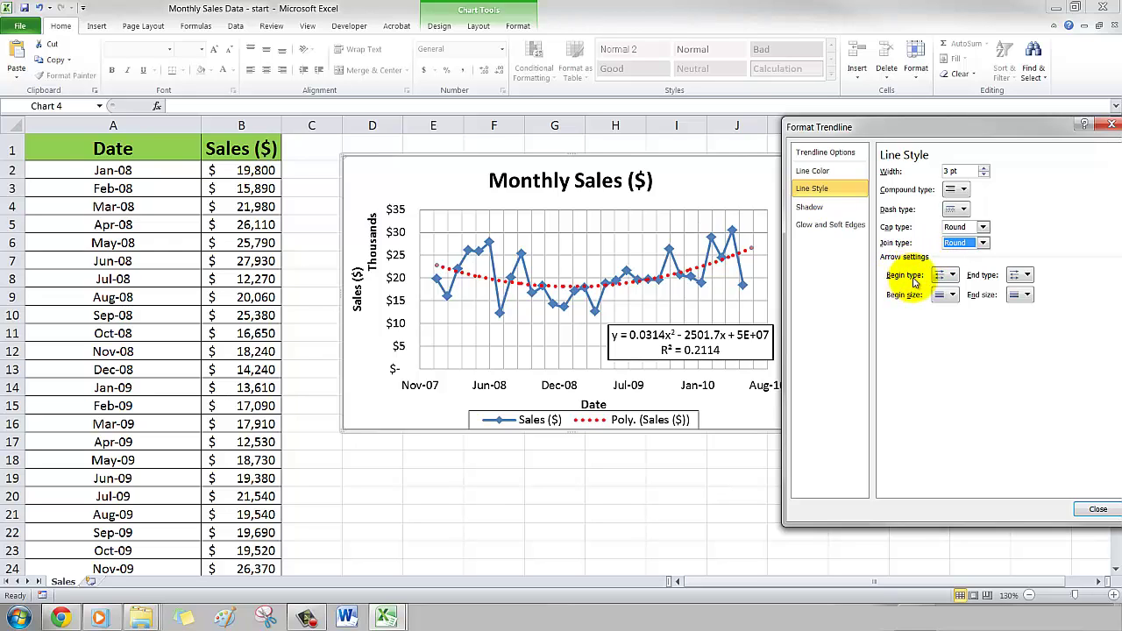
# Step: Add an Arrow end type to the trendline and set its arrowhead to the widest, medium-length end size
pyautogui.click(1026, 277)
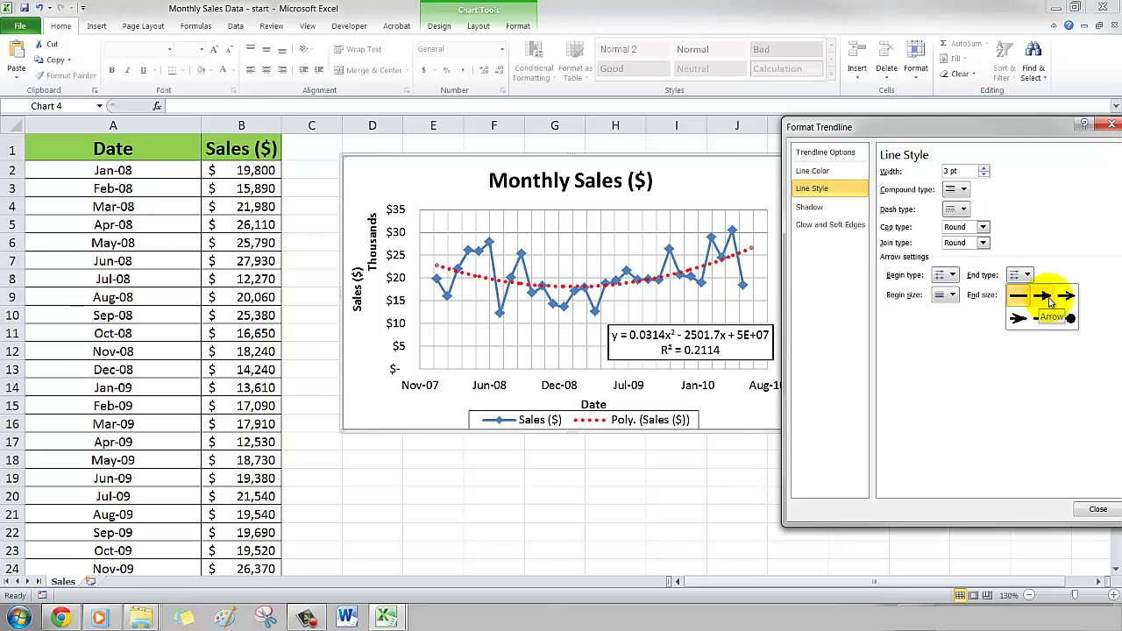
pyautogui.click(1051, 298)
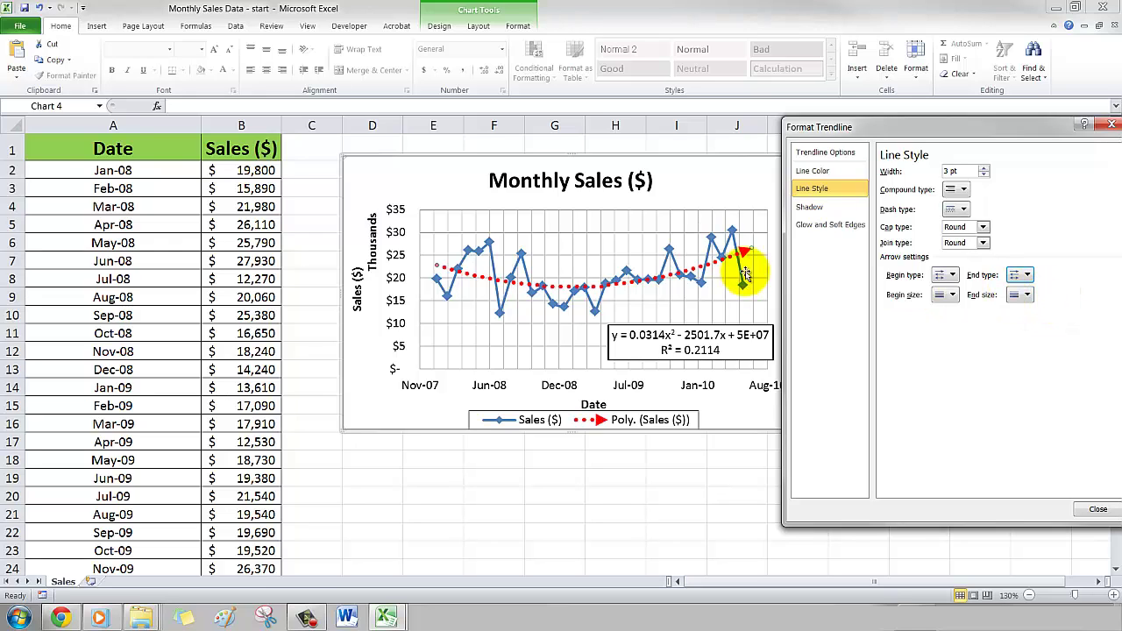
pyautogui.click(1013, 296)
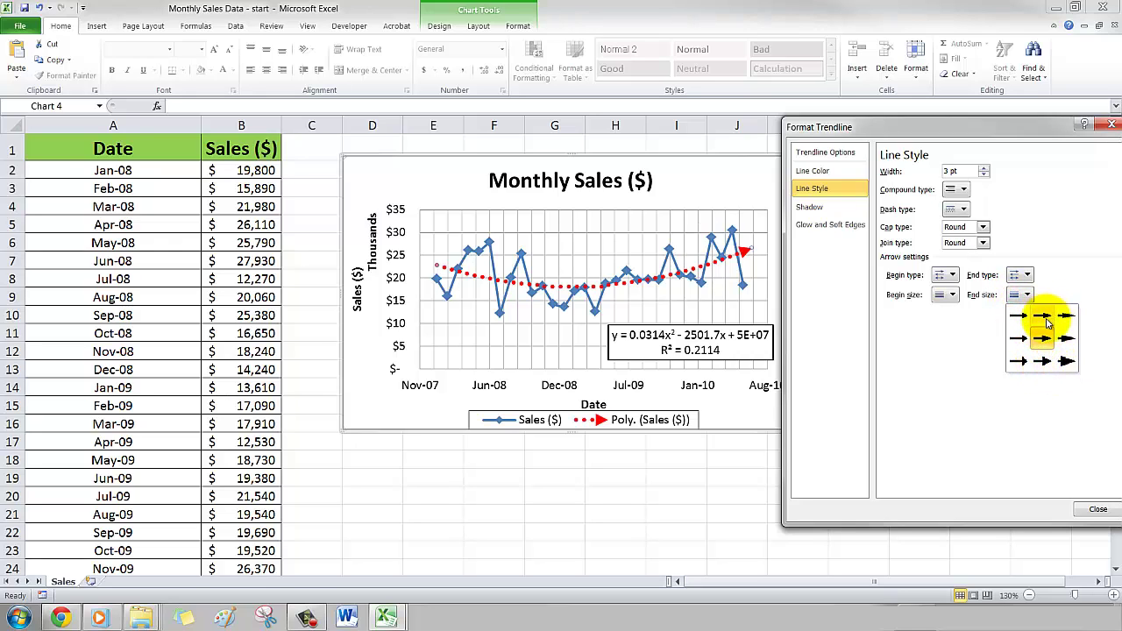
pyautogui.click(1046, 369)
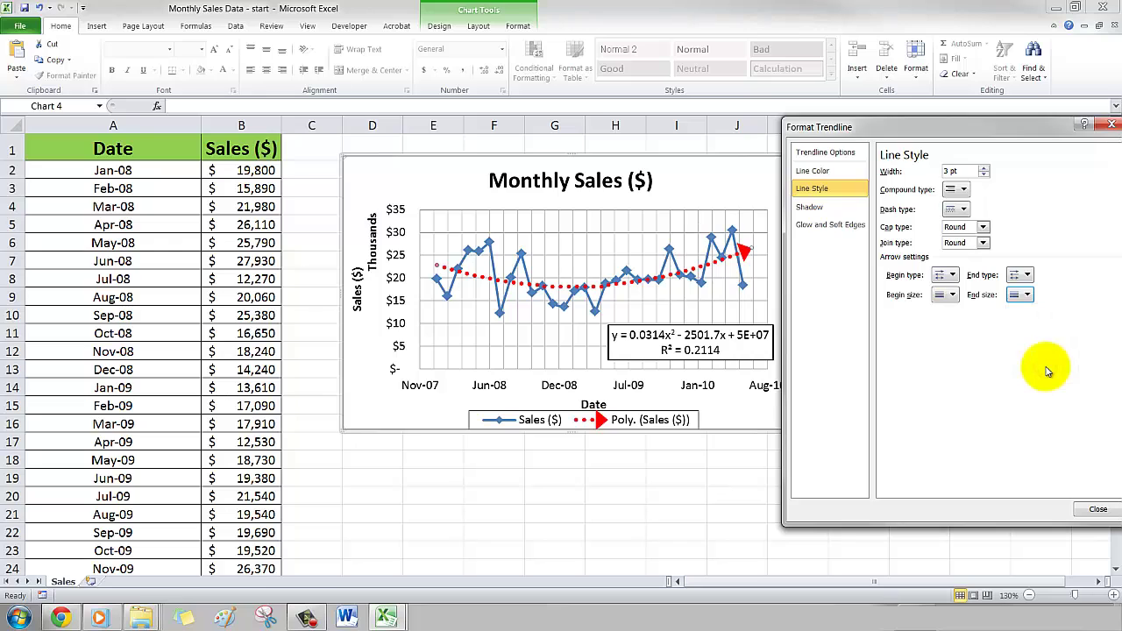
# Step: Try the longest and shortest wide arrowhead sizes on the trendline's end, and restore the medium-length one
pyautogui.click(1014, 295)
pyautogui.click(1067, 361)
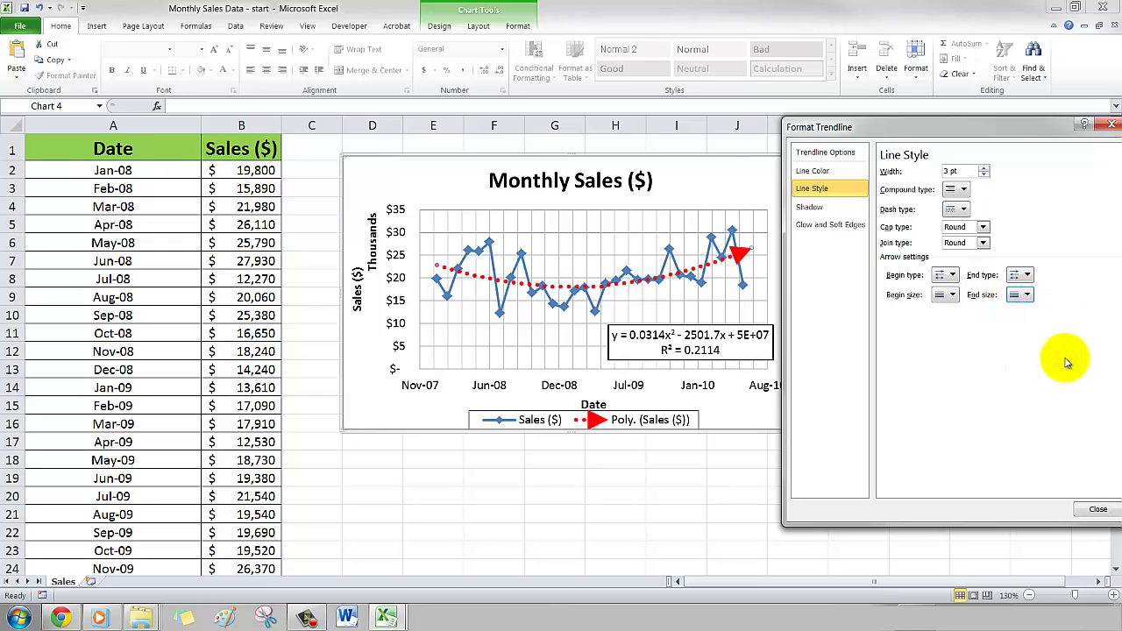
pyautogui.click(1019, 295)
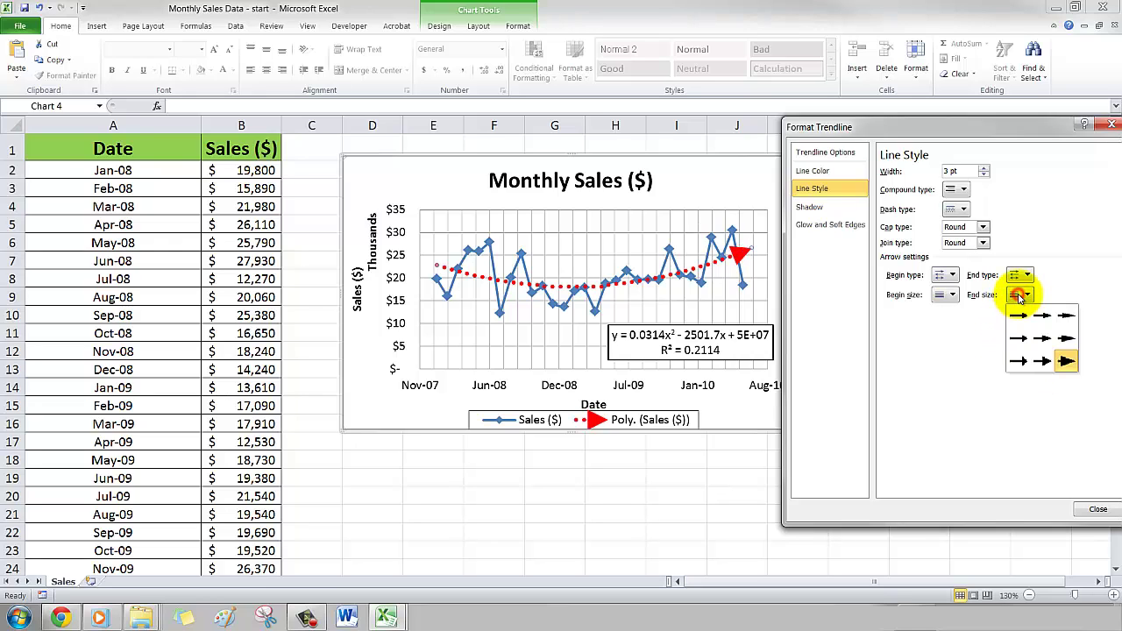
pyautogui.click(1018, 359)
pyautogui.click(1019, 295)
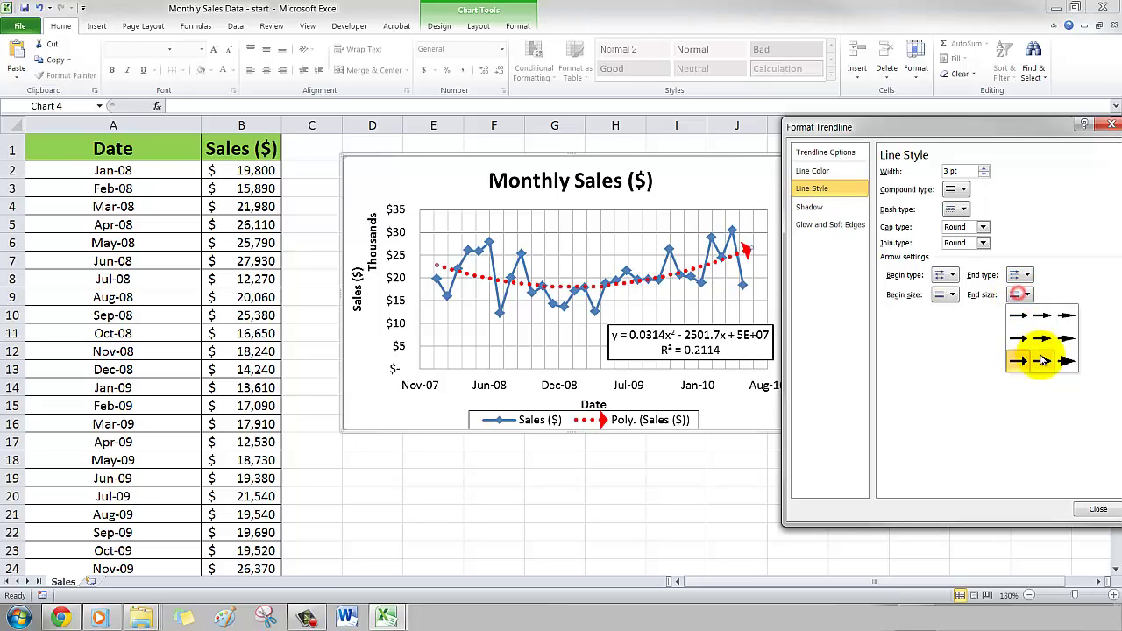
pyautogui.click(1041, 359)
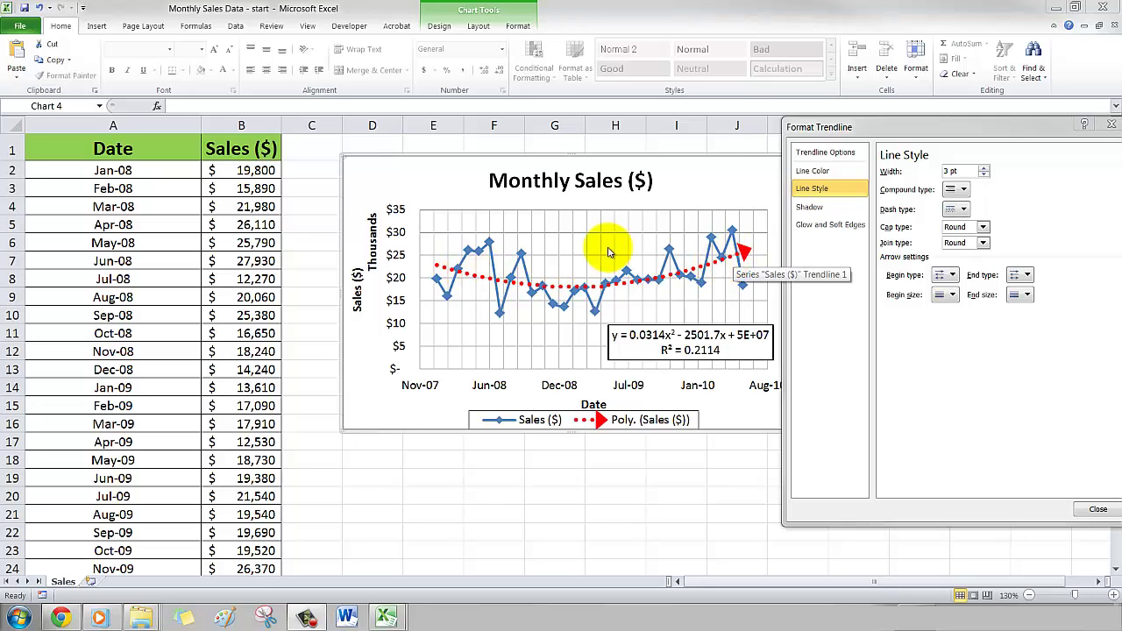
# Step: Open the formatting of the Sales data series and switch its markers to the built-in type
pyautogui.click(490, 243)
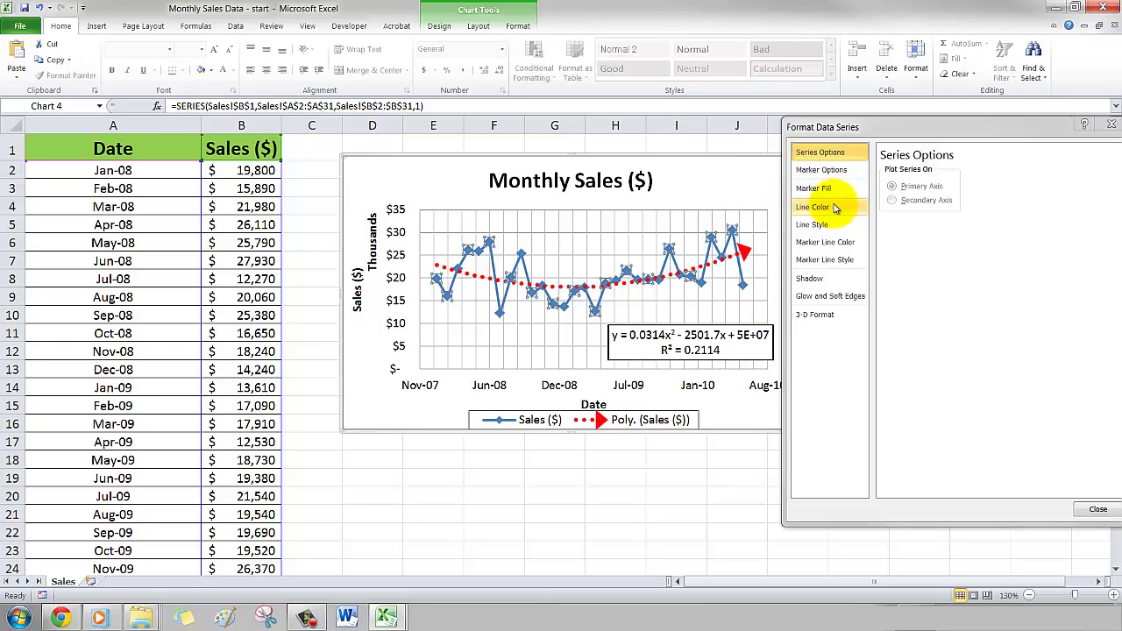
pyautogui.click(833, 174)
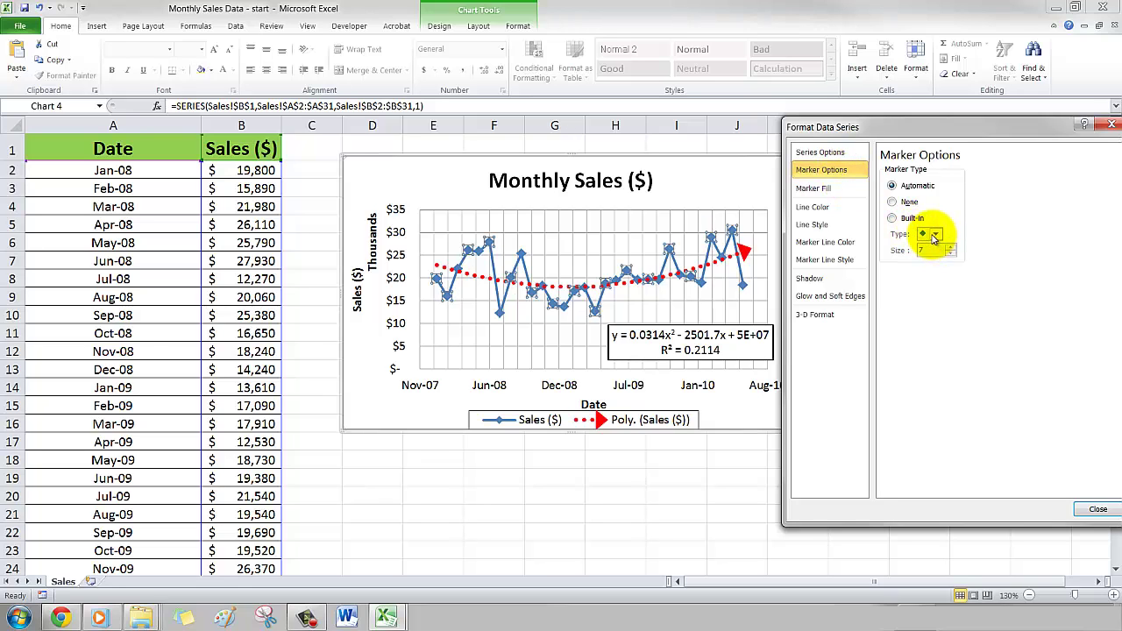
pyautogui.click(904, 219)
# Step: Try X, square, long dash and star marker shapes on the Sales series
pyautogui.click(935, 235)
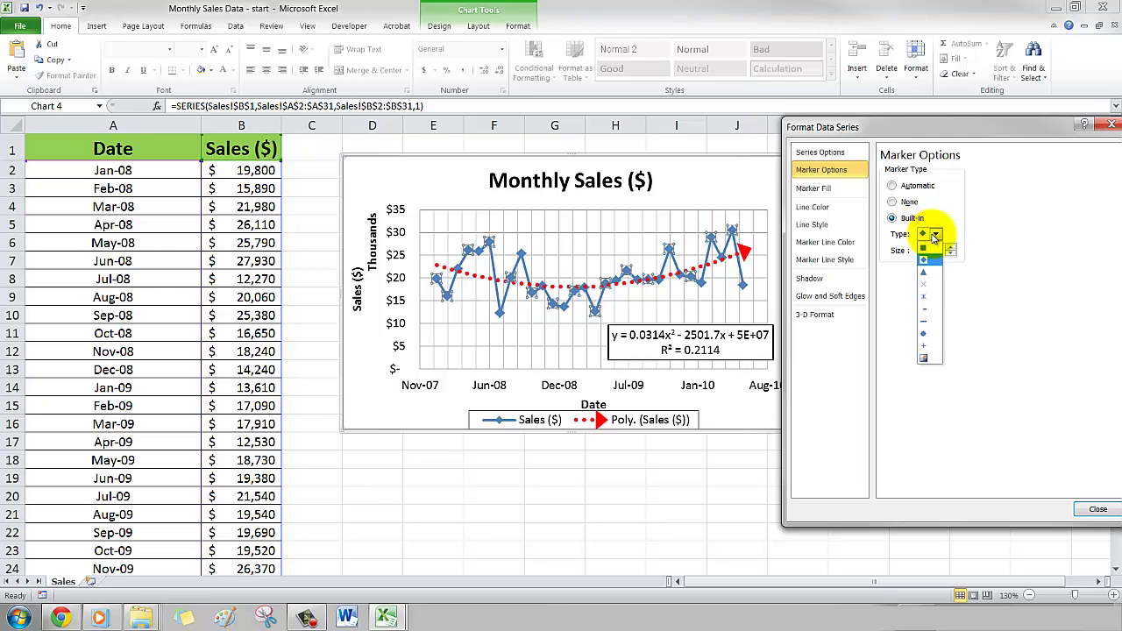
pyautogui.click(926, 284)
pyautogui.click(937, 234)
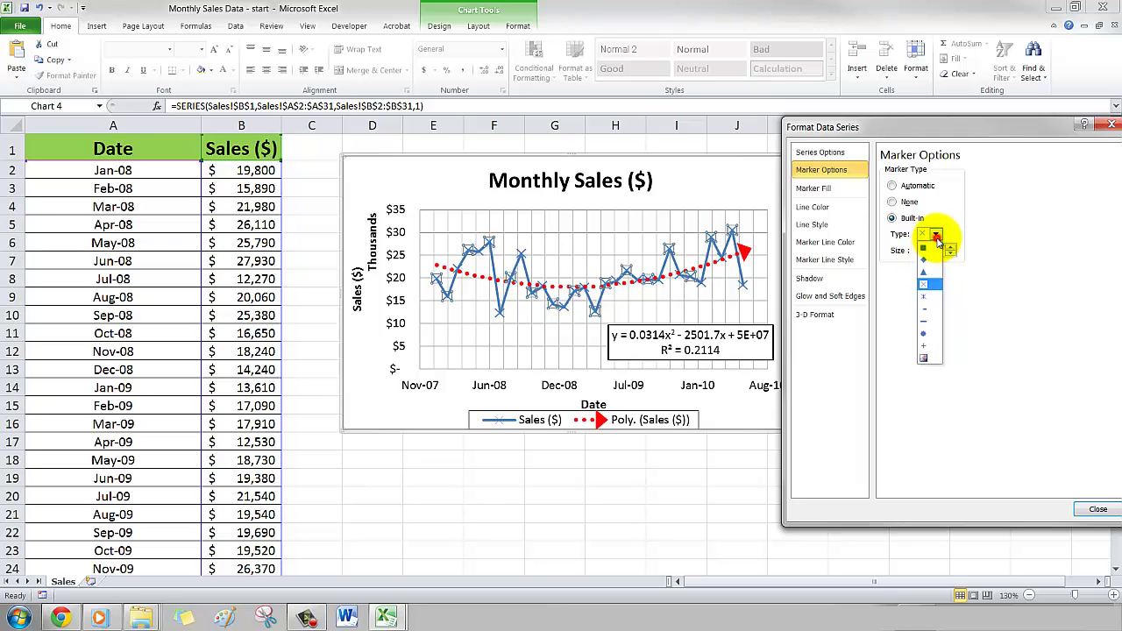
pyautogui.click(931, 248)
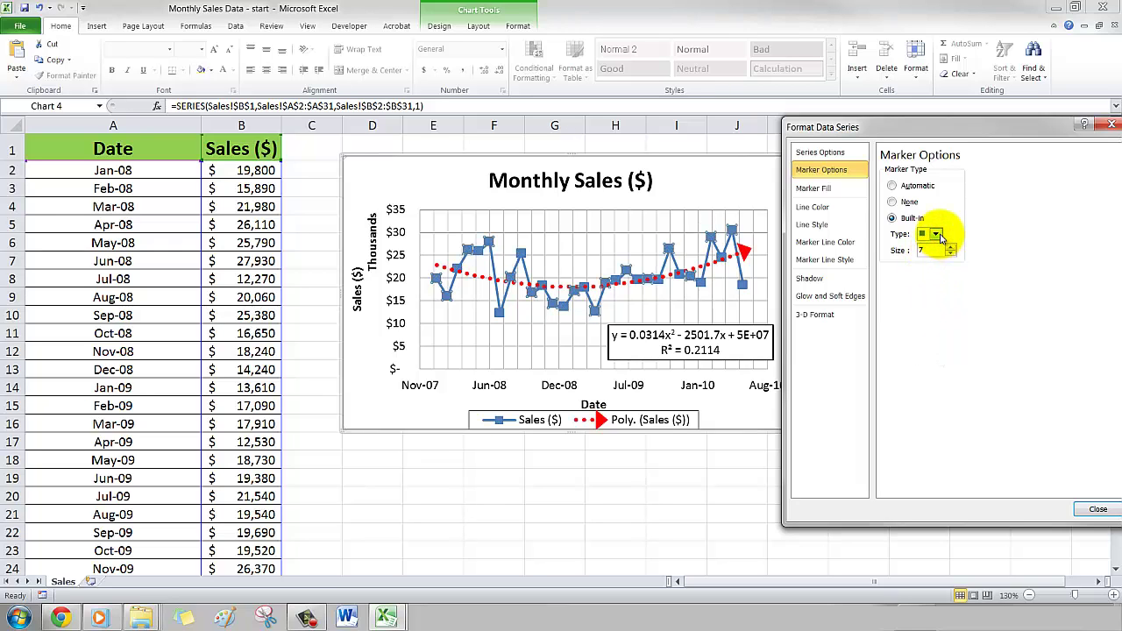
pyautogui.click(936, 233)
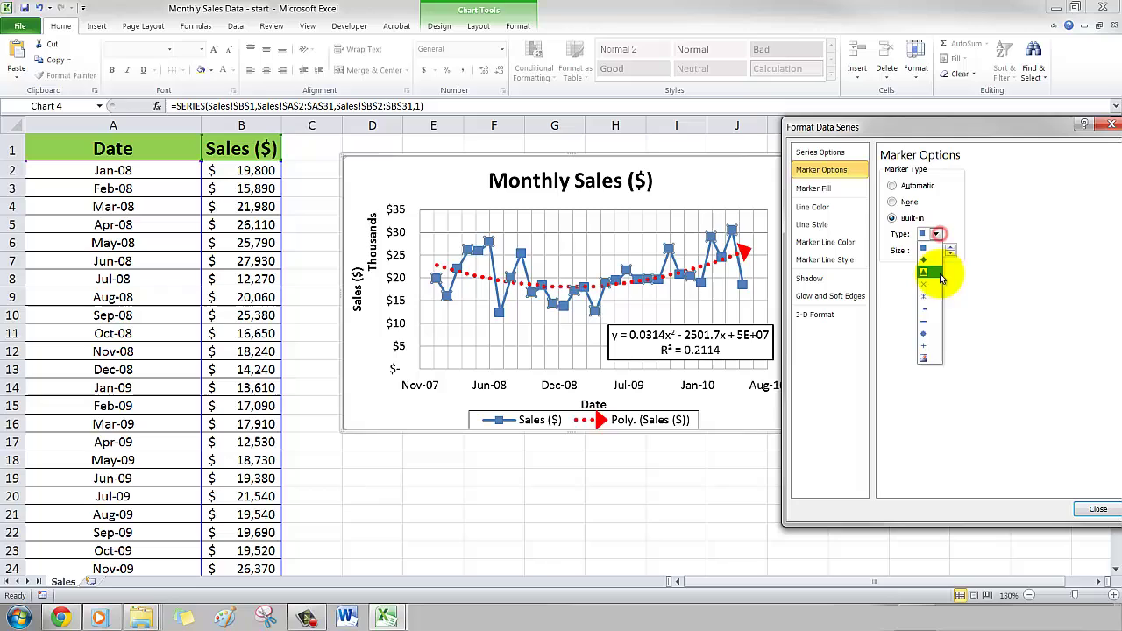
pyautogui.click(927, 318)
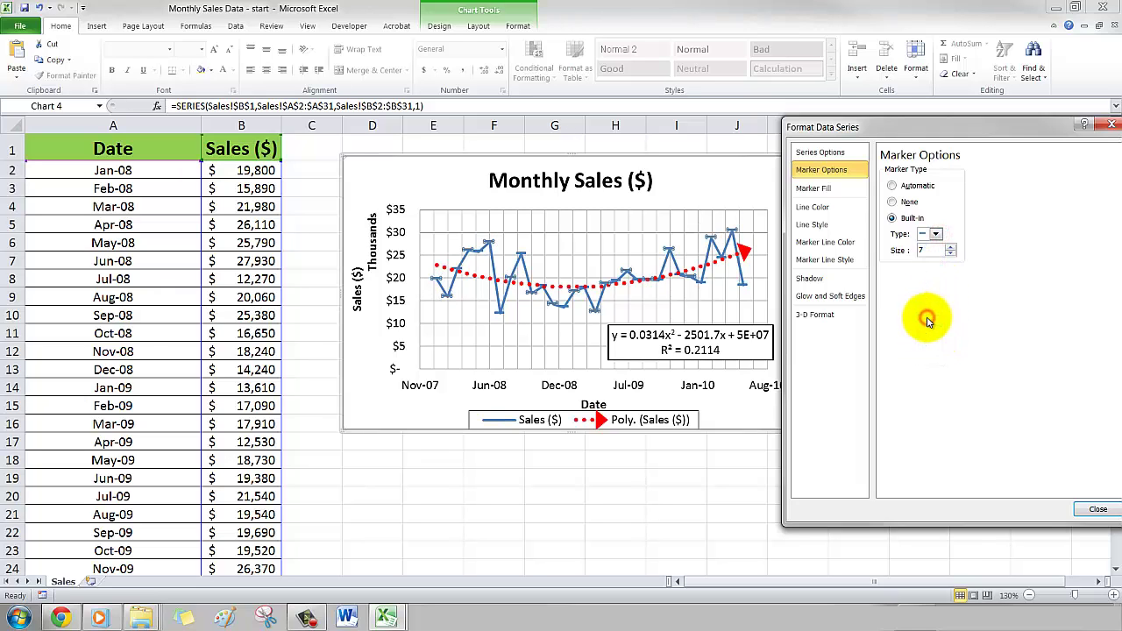
pyautogui.click(935, 235)
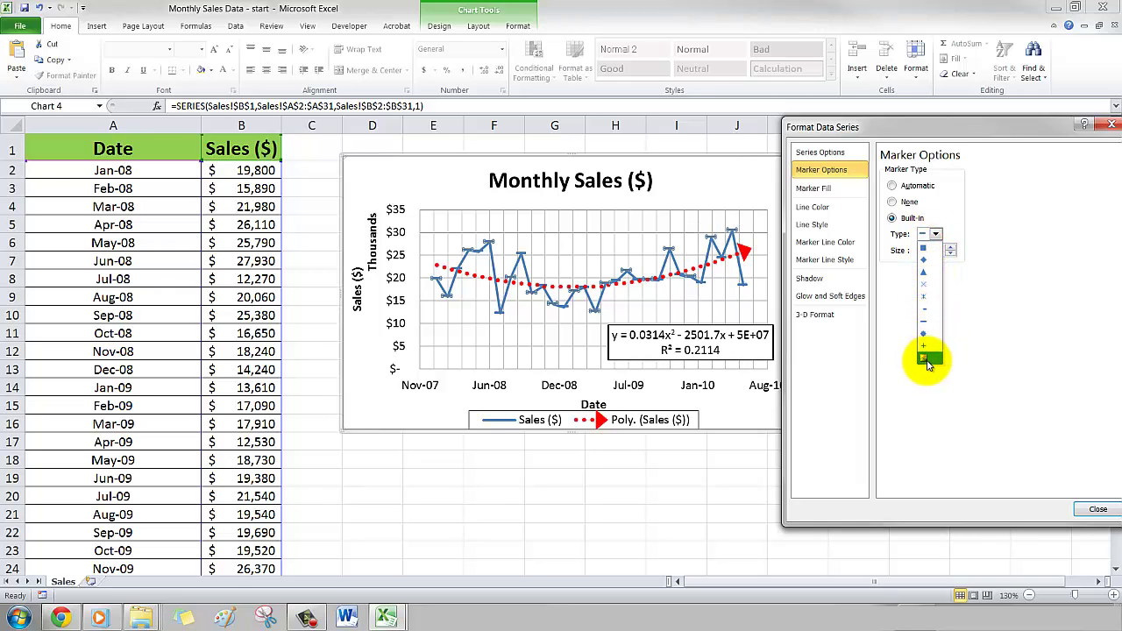
pyautogui.click(927, 298)
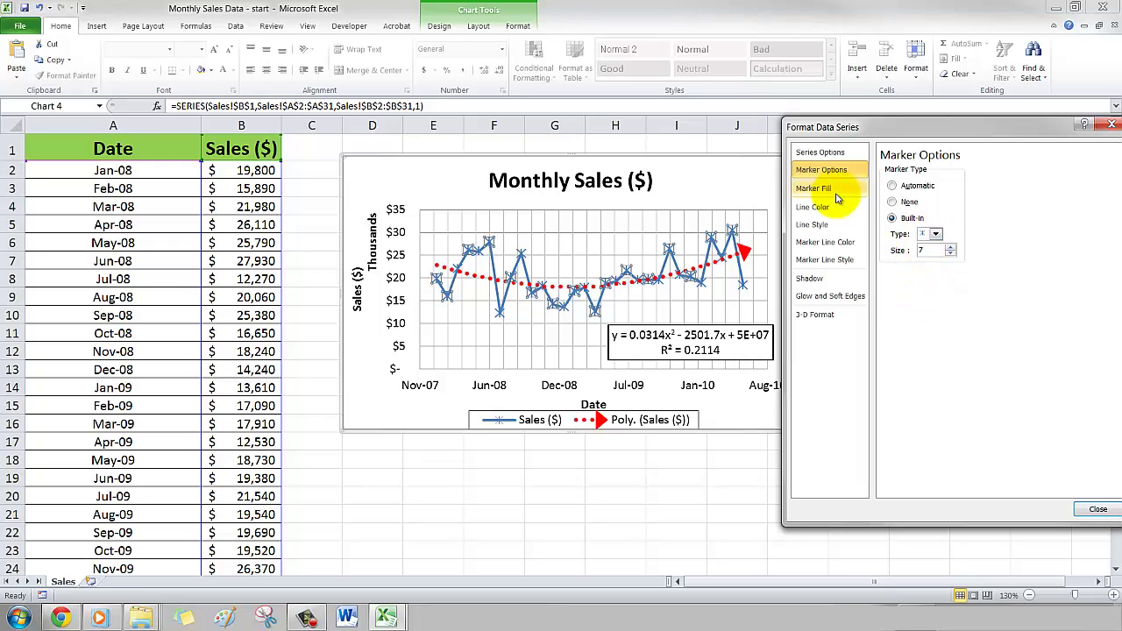
# Step: Fill the Sales series' markers with solid yellow
pyautogui.click(807, 190)
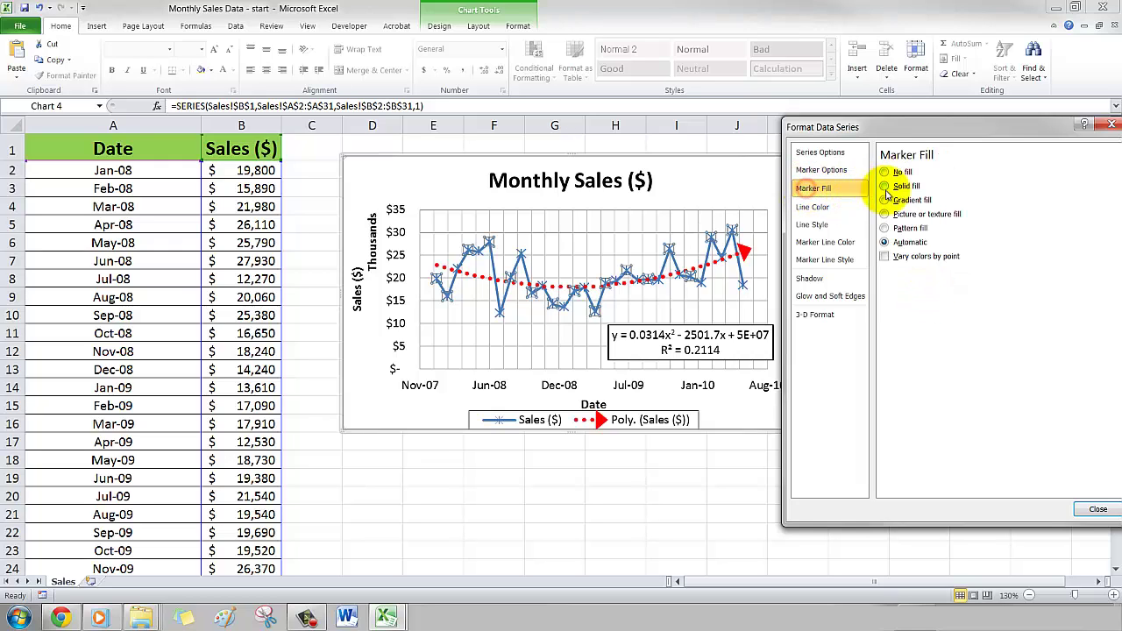
pyautogui.click(908, 187)
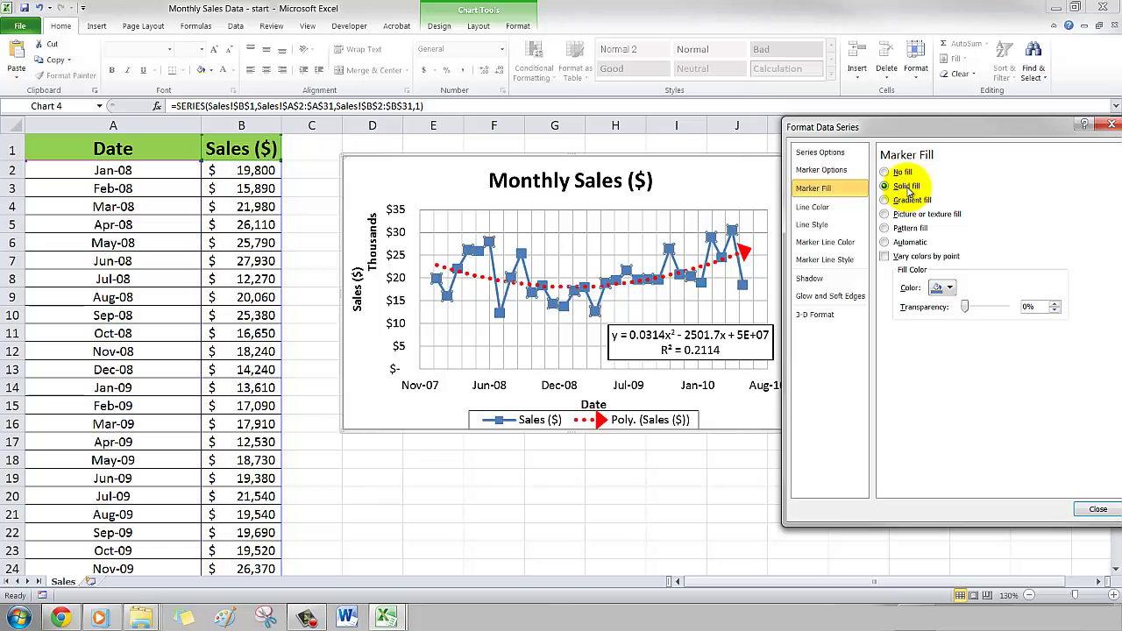
pyautogui.click(945, 288)
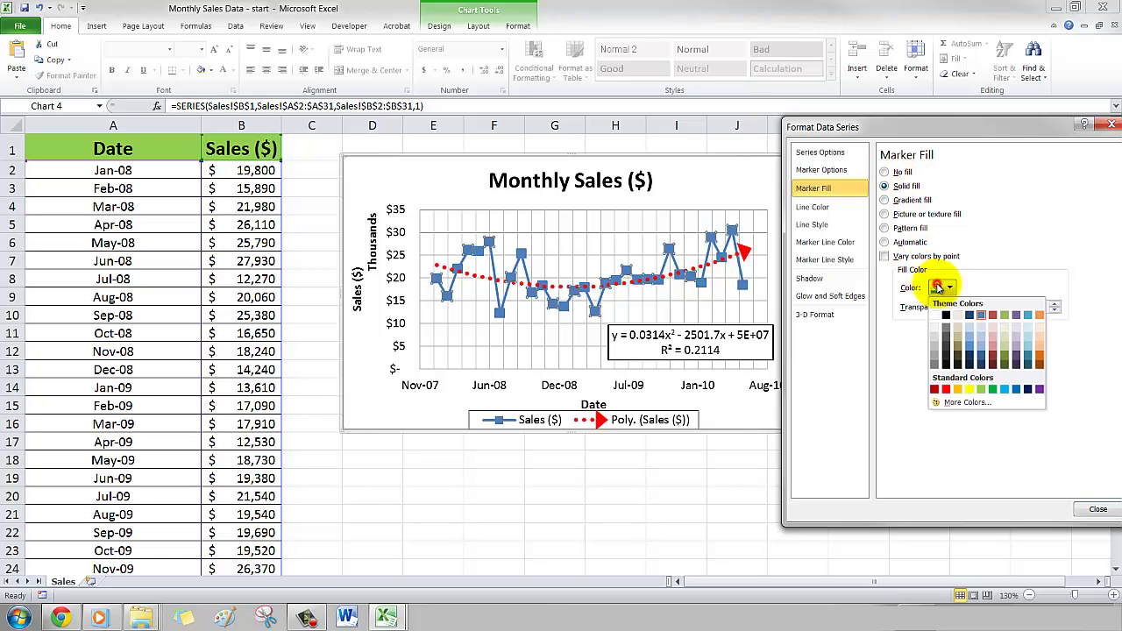
pyautogui.click(971, 390)
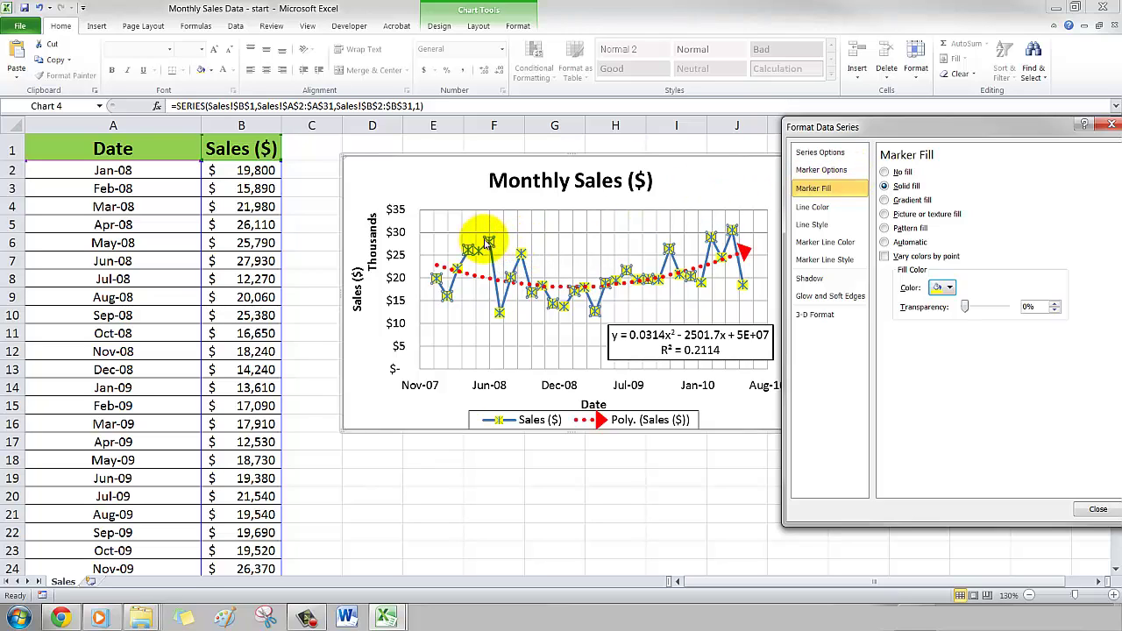
# Step: Set the Sales series' built-in marker type to squares
pyautogui.click(822, 169)
pyautogui.click(936, 235)
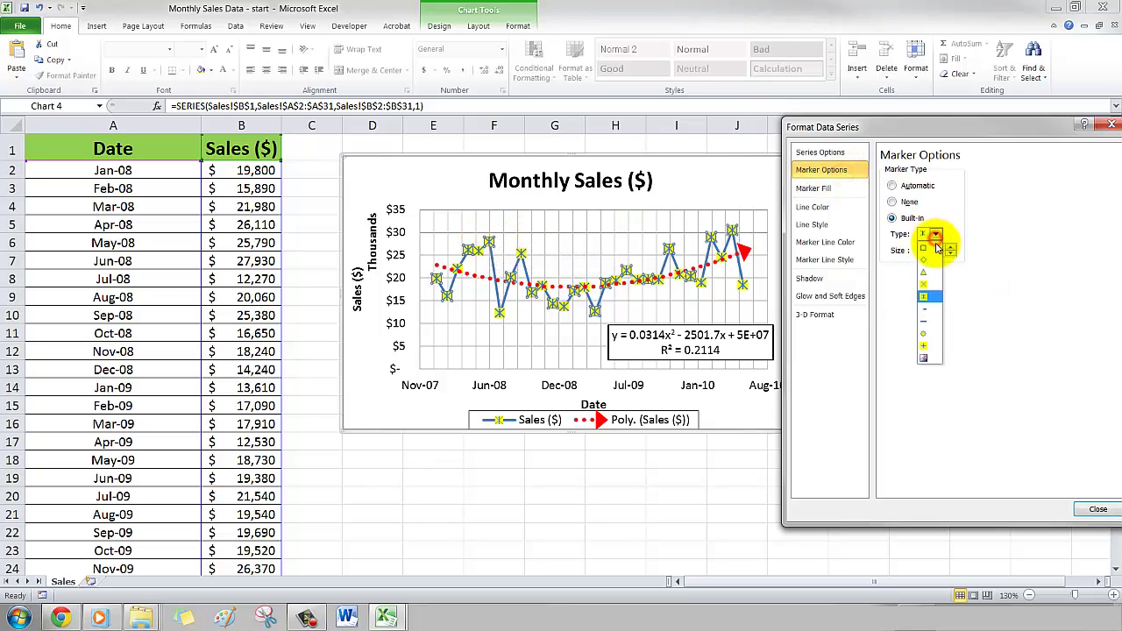
pyautogui.click(931, 249)
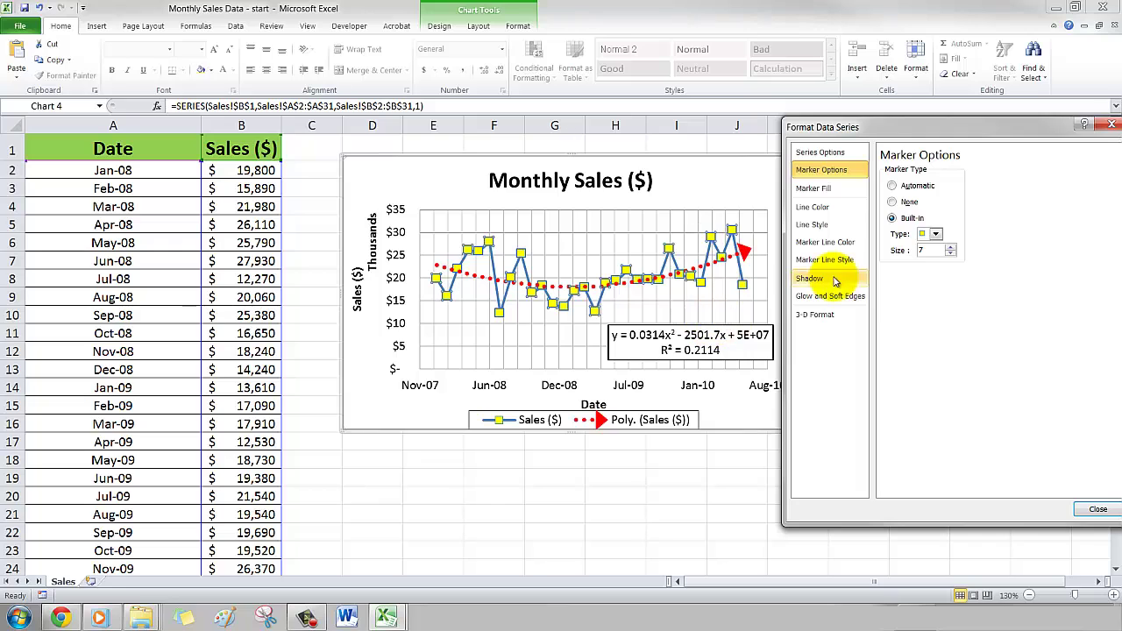
# Step: Make the Sales series' connecting line a solid black line
pyautogui.click(833, 188)
pyautogui.click(838, 206)
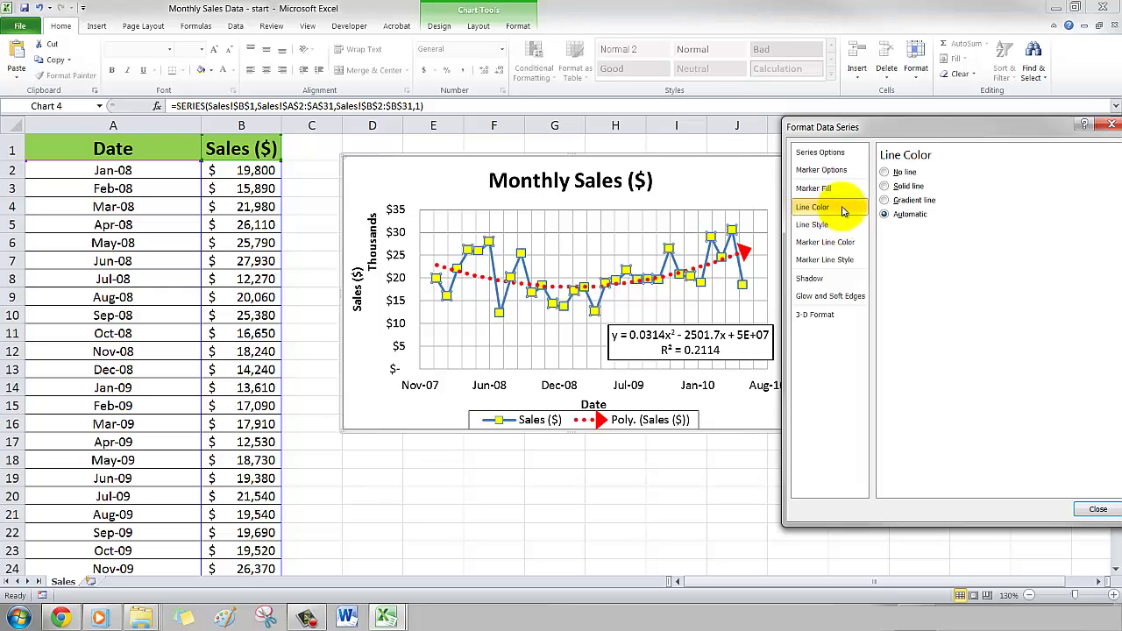
pyautogui.click(908, 187)
pyautogui.click(934, 232)
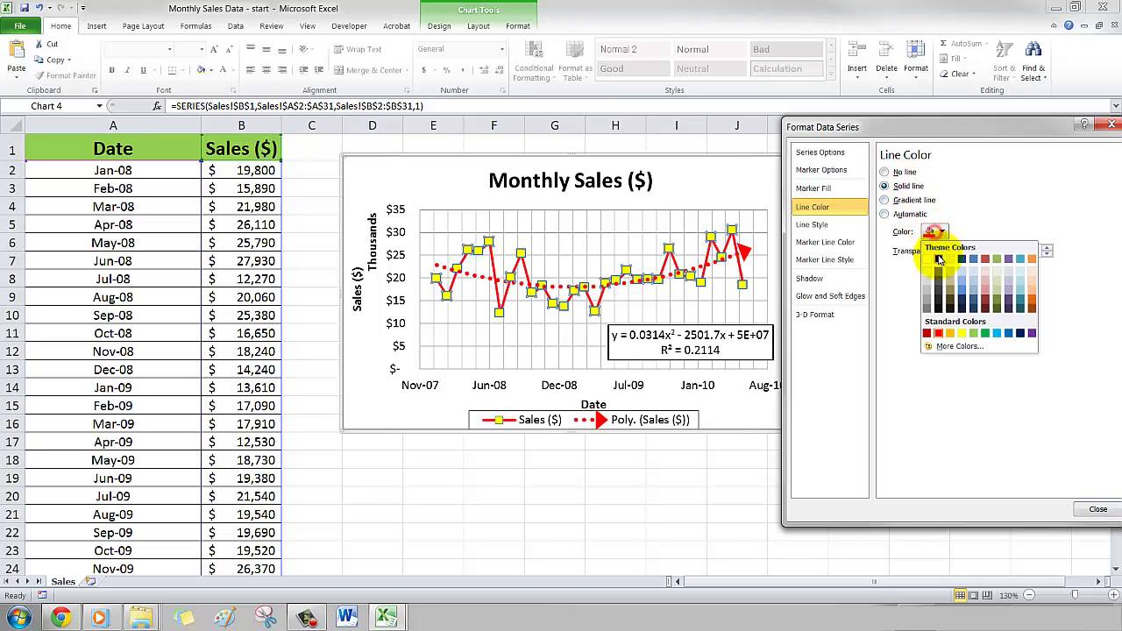
pyautogui.click(939, 260)
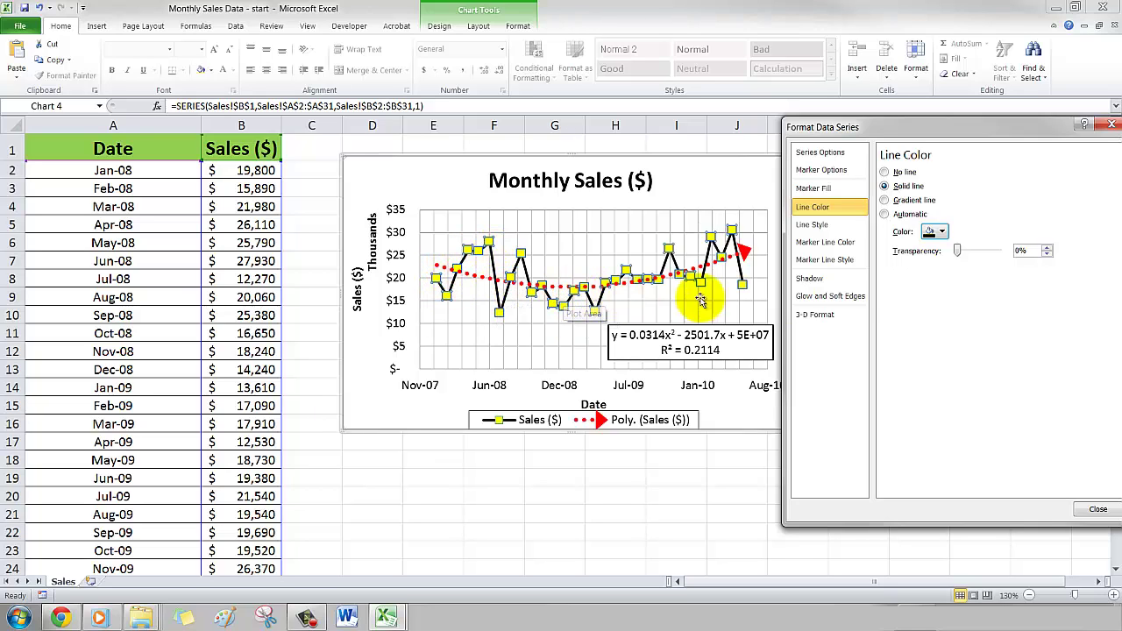
# Step: Set the width of the Sales series' connecting line to 1 pt
pyautogui.click(828, 230)
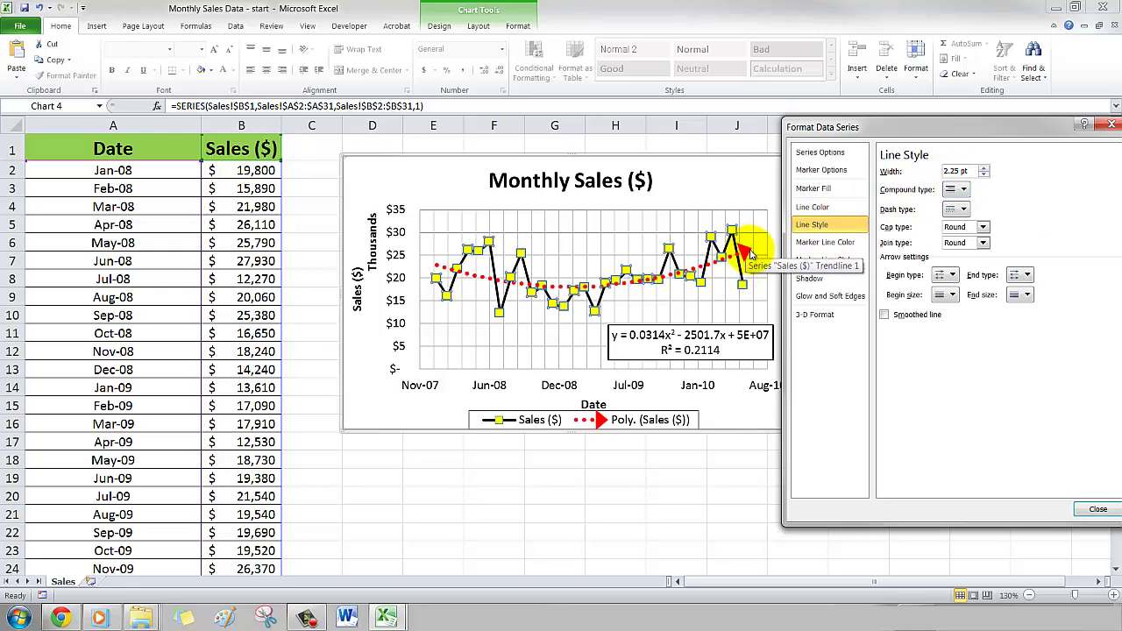
pyautogui.click(985, 177)
pyautogui.click(985, 176)
pyautogui.click(985, 176)
pyautogui.click(984, 176)
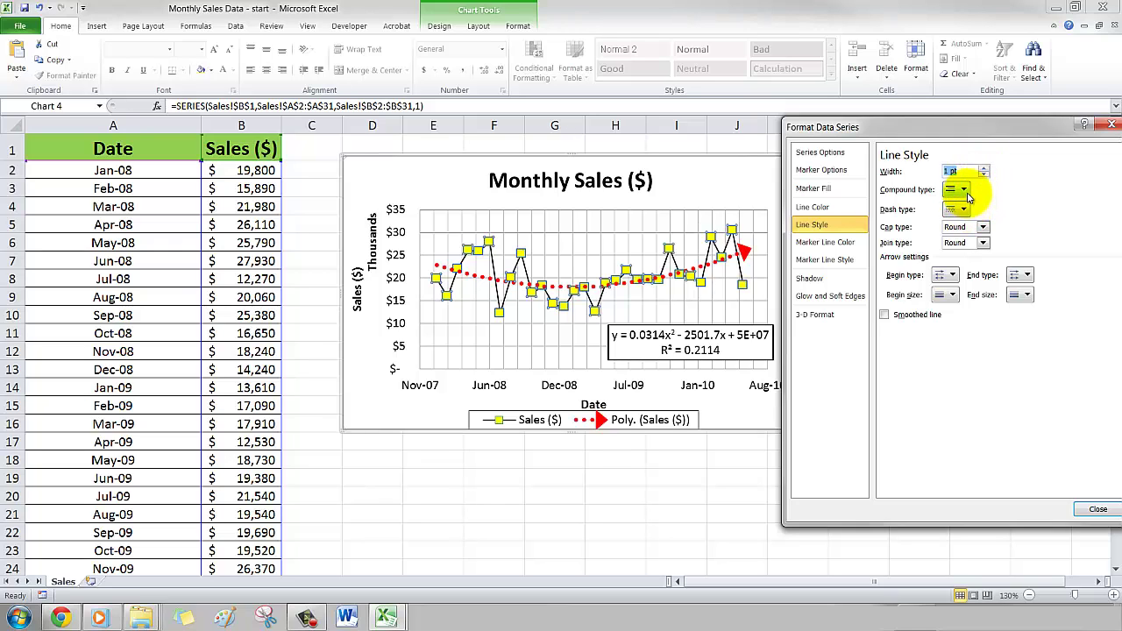
# Step: Look through the Sales line's compound and dash types and try the smoothed line option
pyautogui.click(965, 190)
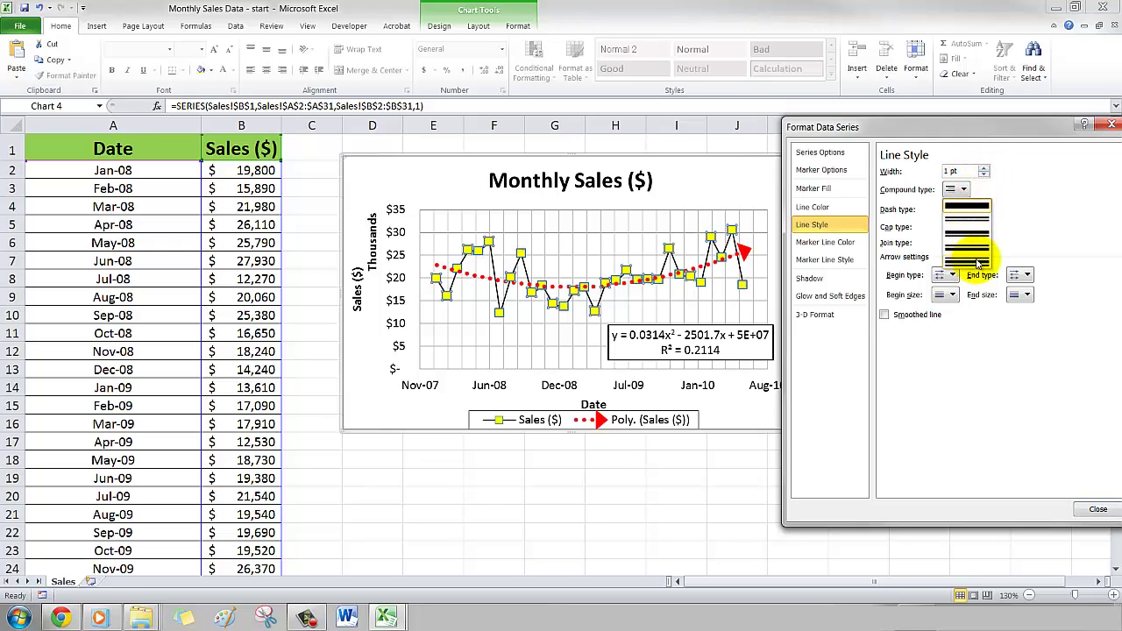
pyautogui.click(1037, 215)
pyautogui.click(964, 211)
pyautogui.click(1027, 196)
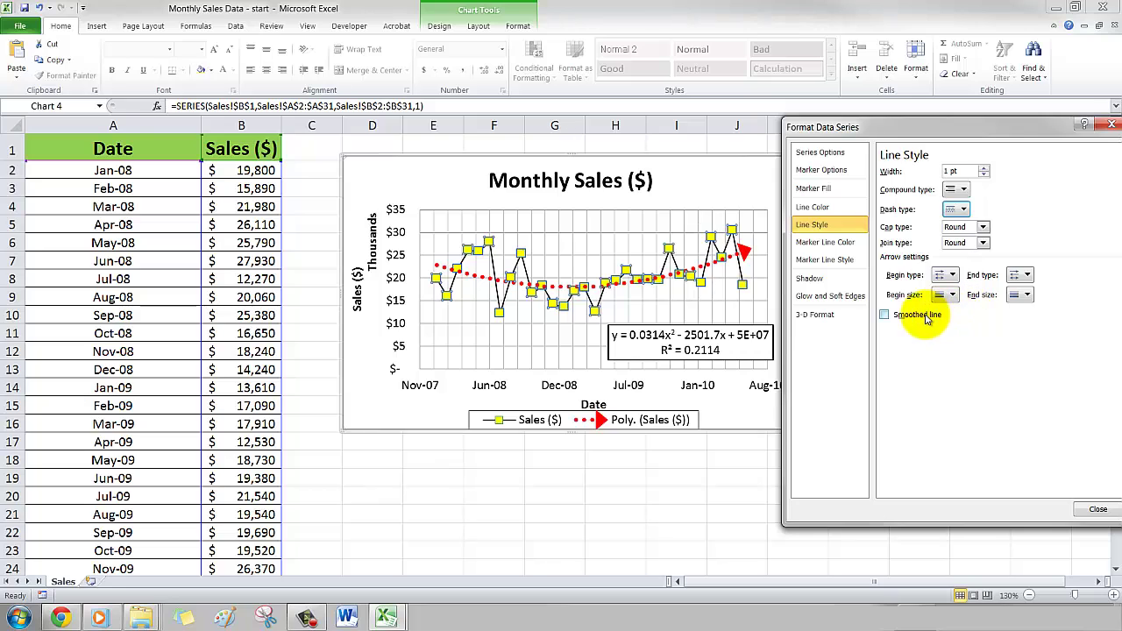
pyautogui.click(885, 317)
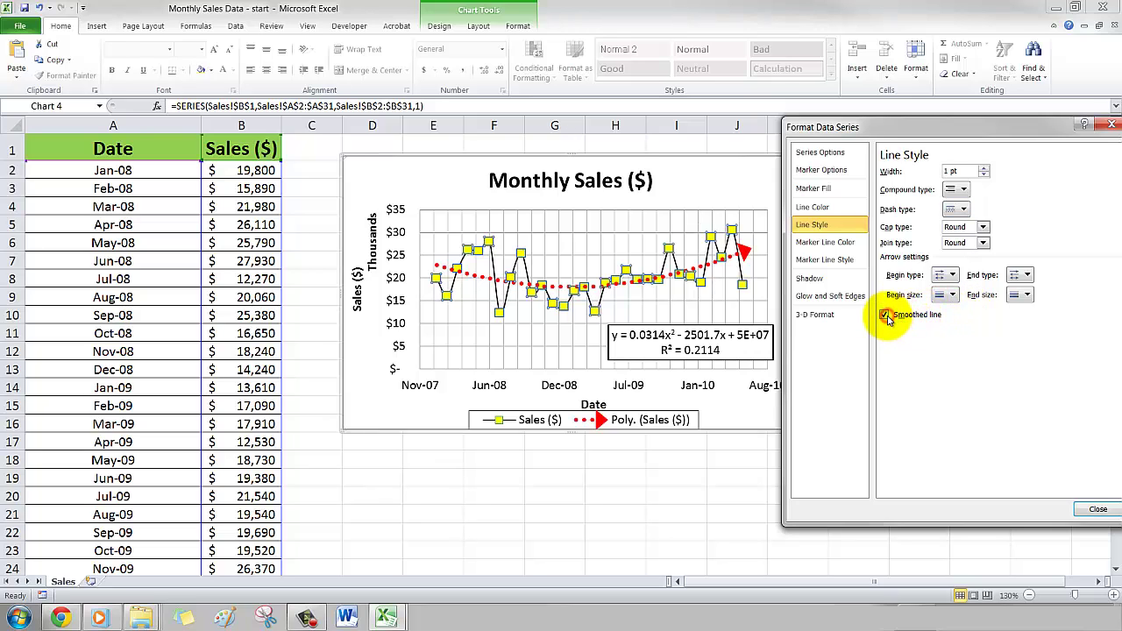
pyautogui.click(886, 317)
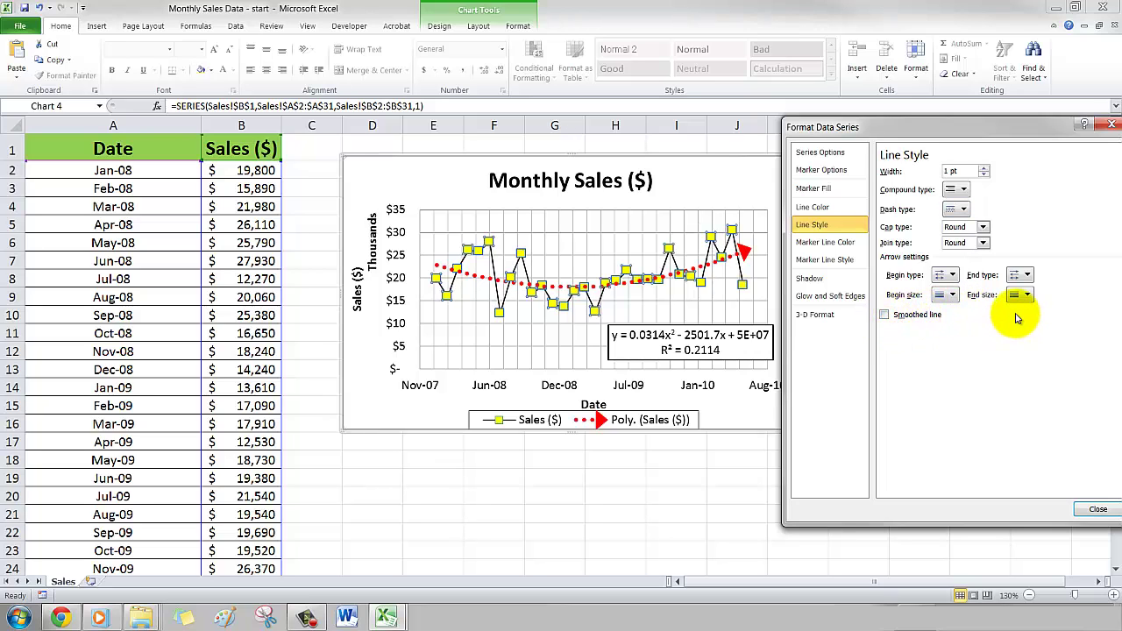
# Step: Set the outline width of the Sales series' markers to 1.5 pt and finish formatting the series
pyautogui.click(816, 247)
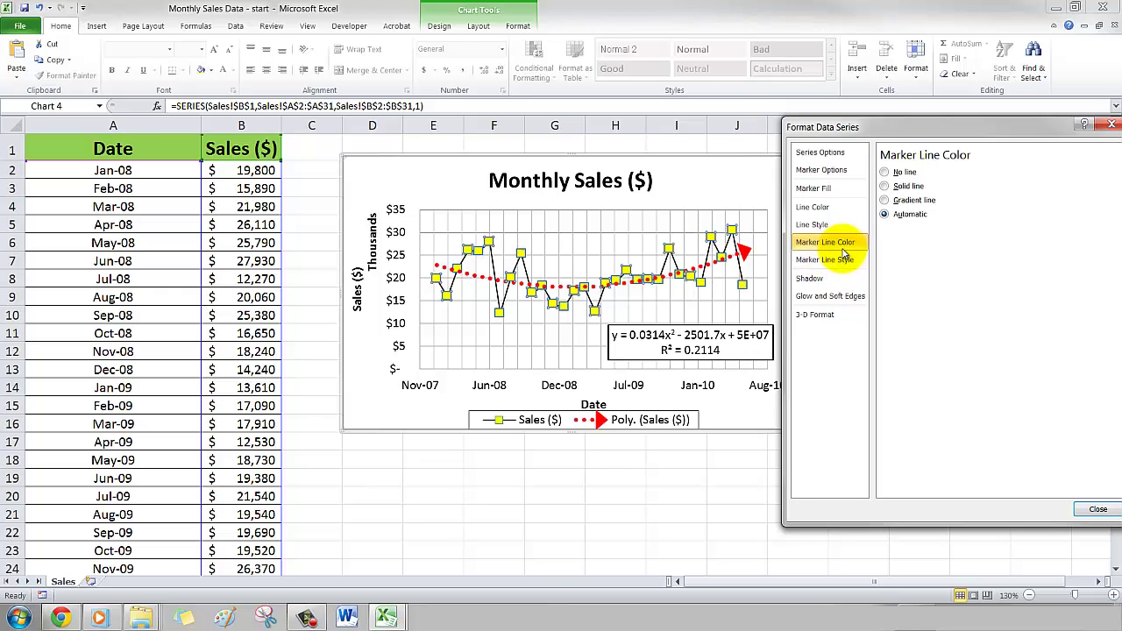
pyautogui.click(843, 262)
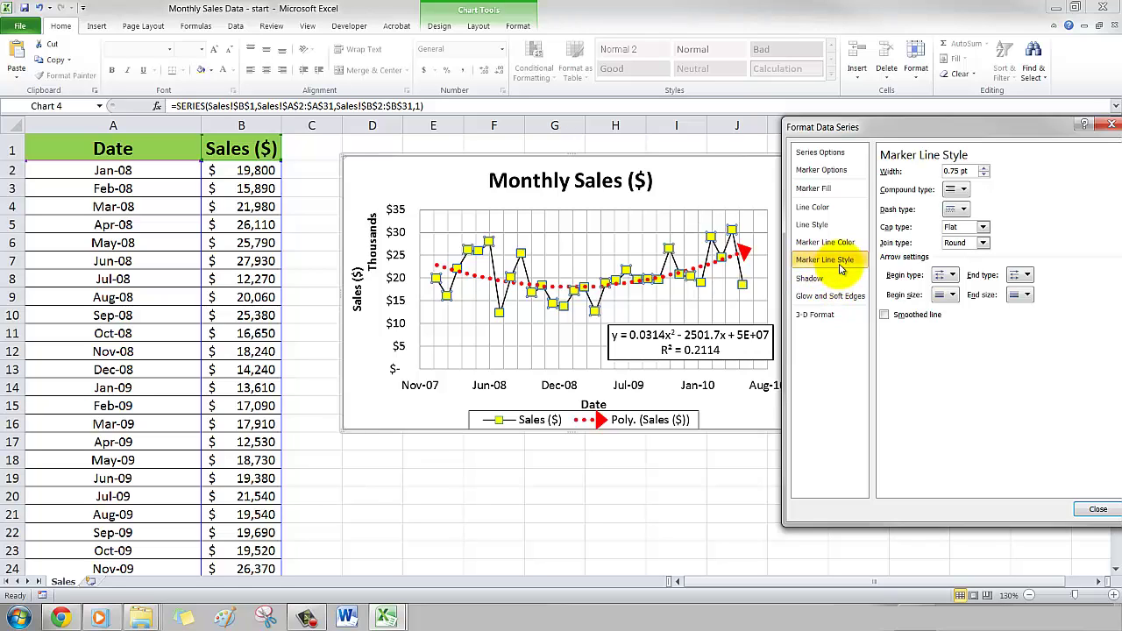
pyautogui.click(985, 168)
pyautogui.click(985, 168)
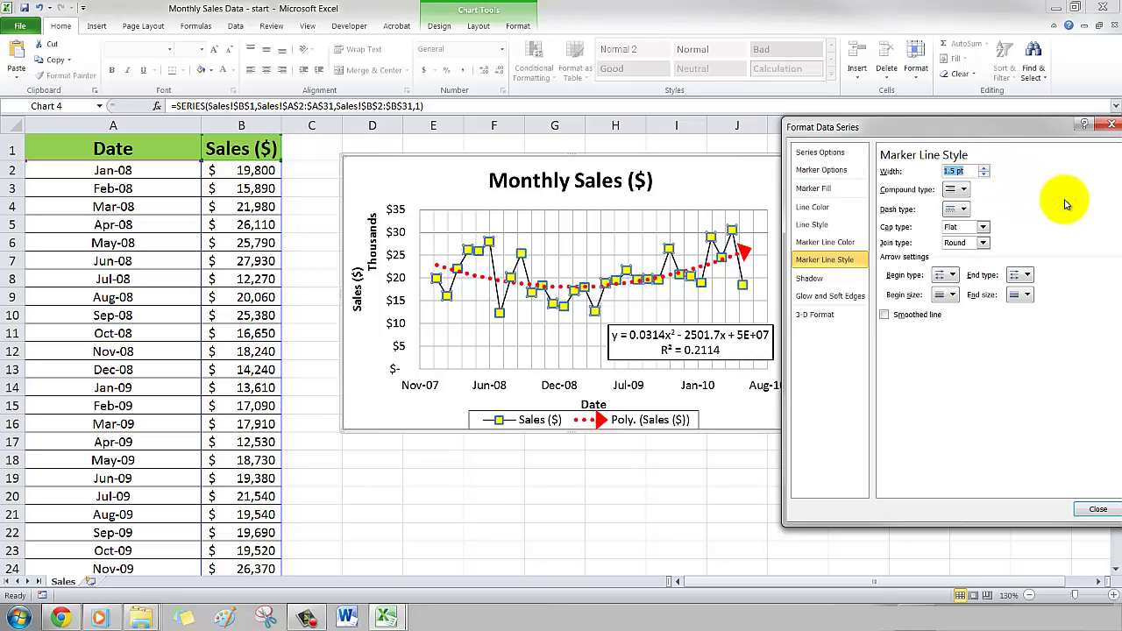
pyautogui.click(799, 279)
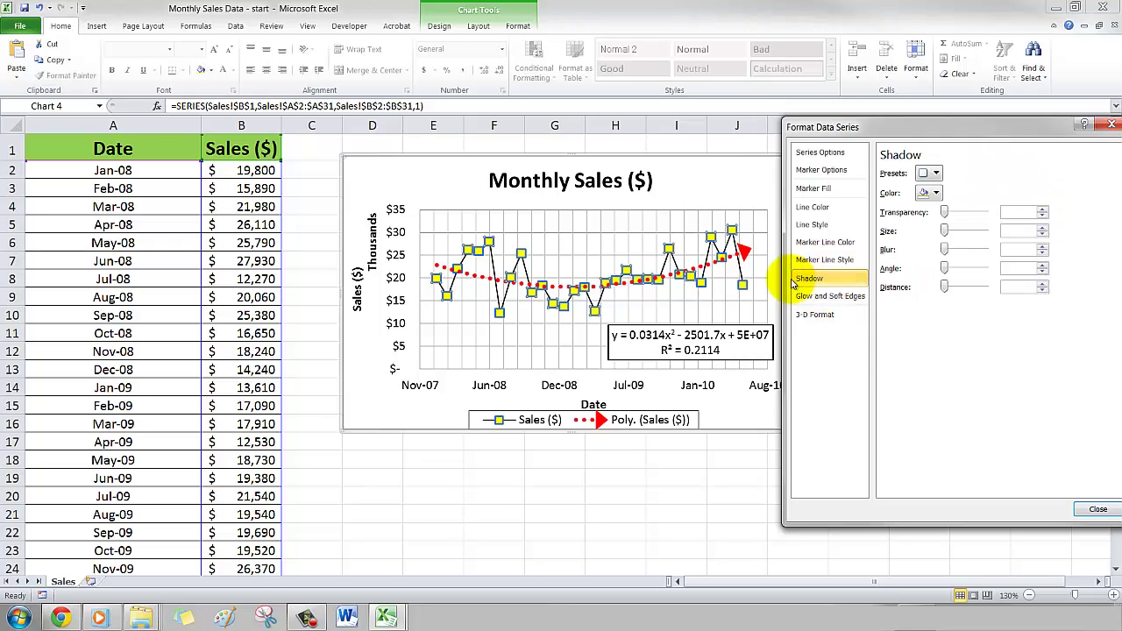
pyautogui.click(820, 296)
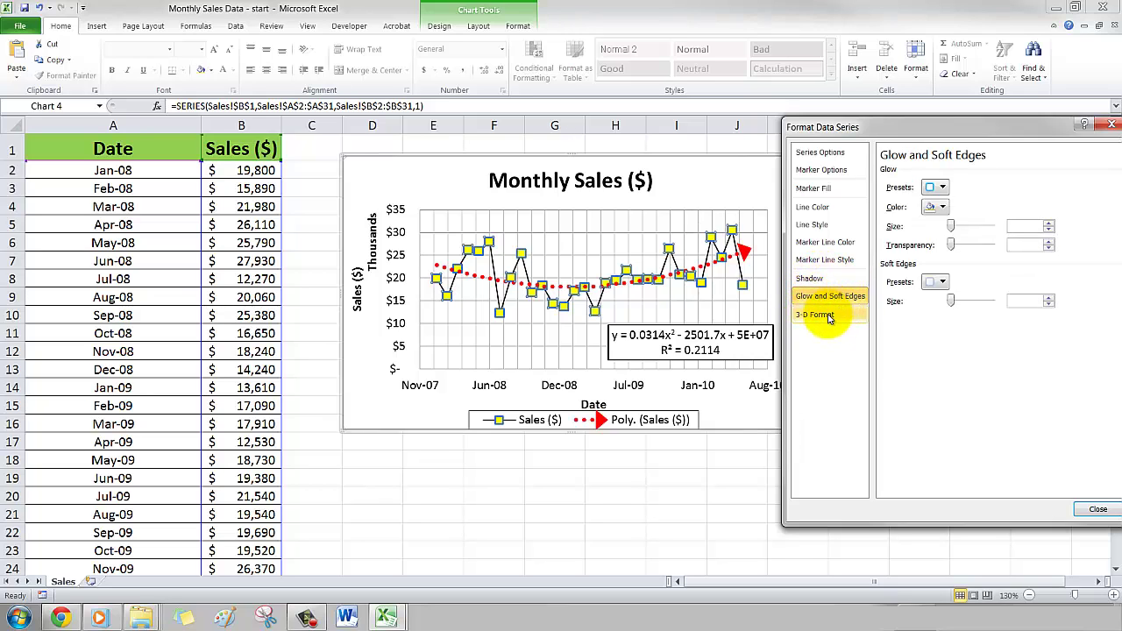
pyautogui.click(824, 316)
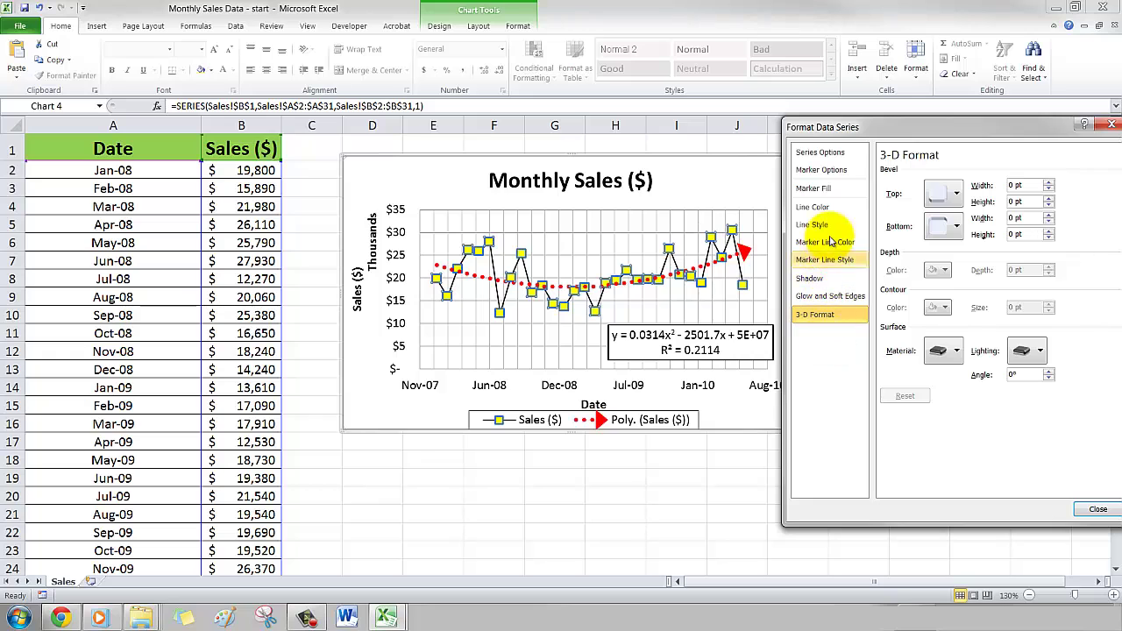
pyautogui.click(1096, 510)
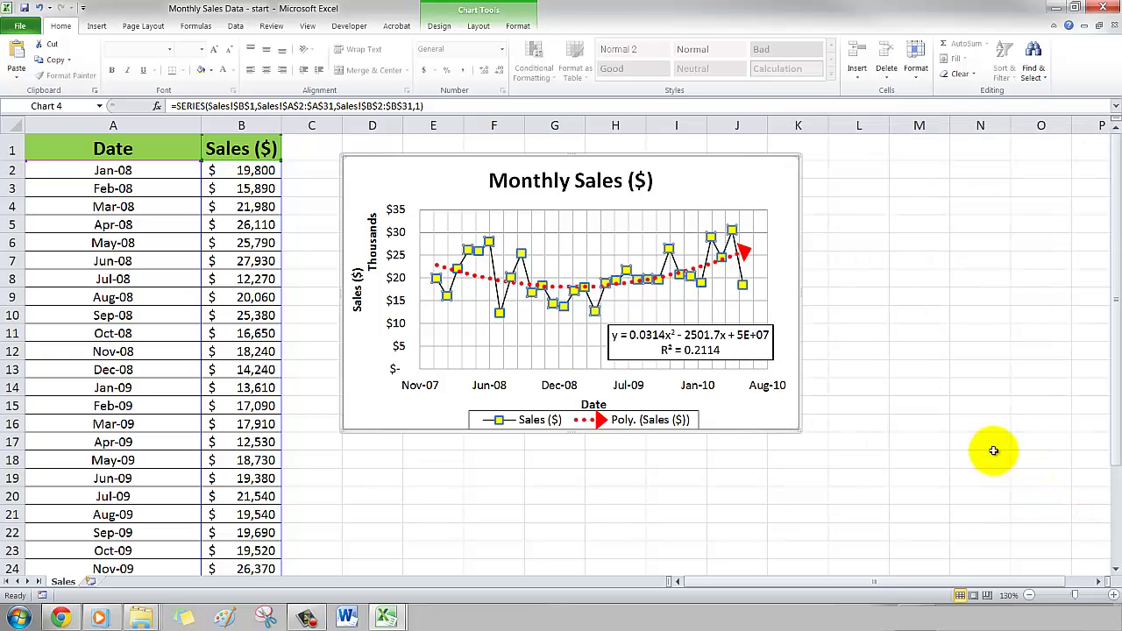
# Step: Make the plot area slightly shorter at its lower edge and slightly wider, and shift the trendline equation box left to fit inside it
pyautogui.click(592, 195)
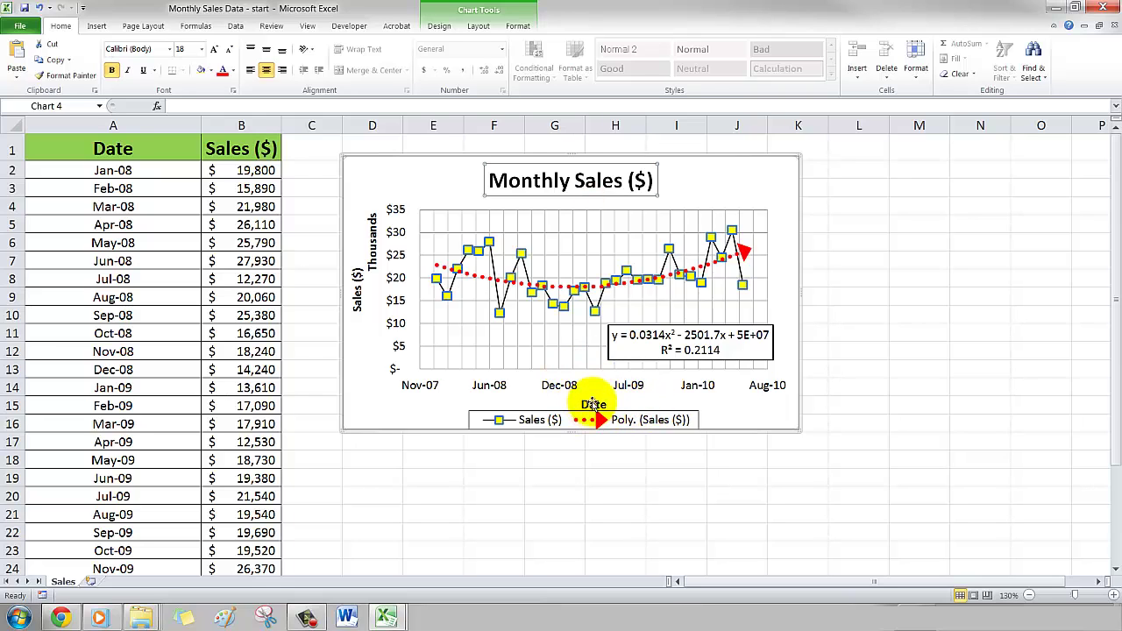
pyautogui.click(594, 362)
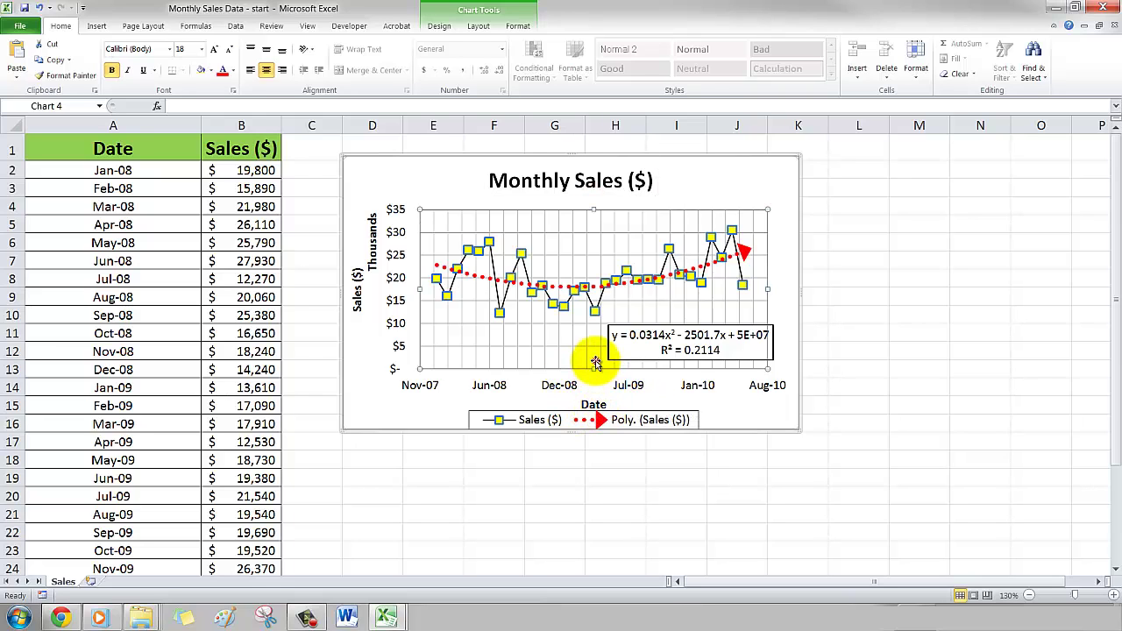
pyautogui.moveTo(594, 367); pyautogui.dragTo(596, 361)
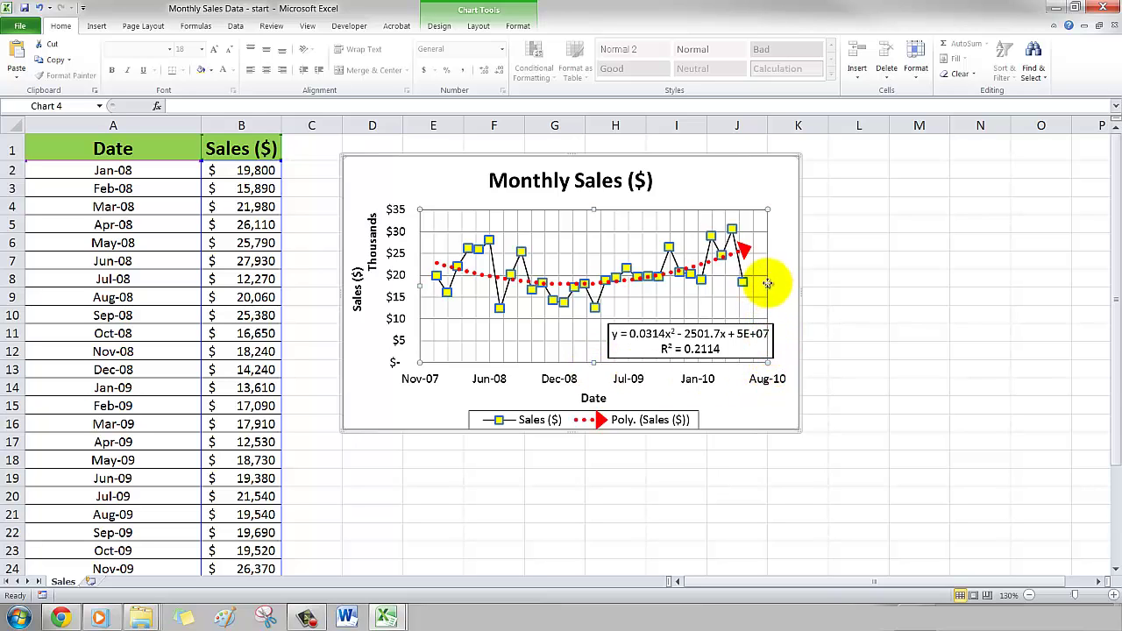
pyautogui.moveTo(768, 284); pyautogui.dragTo(771, 284)
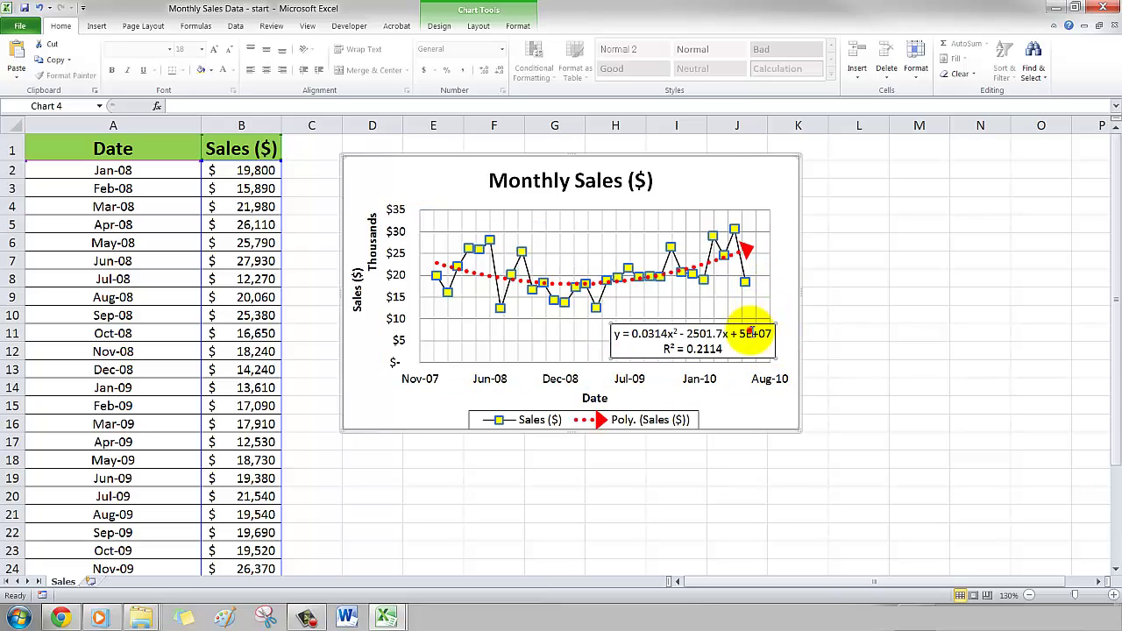
pyautogui.moveTo(746, 323); pyautogui.dragTo(733, 325)
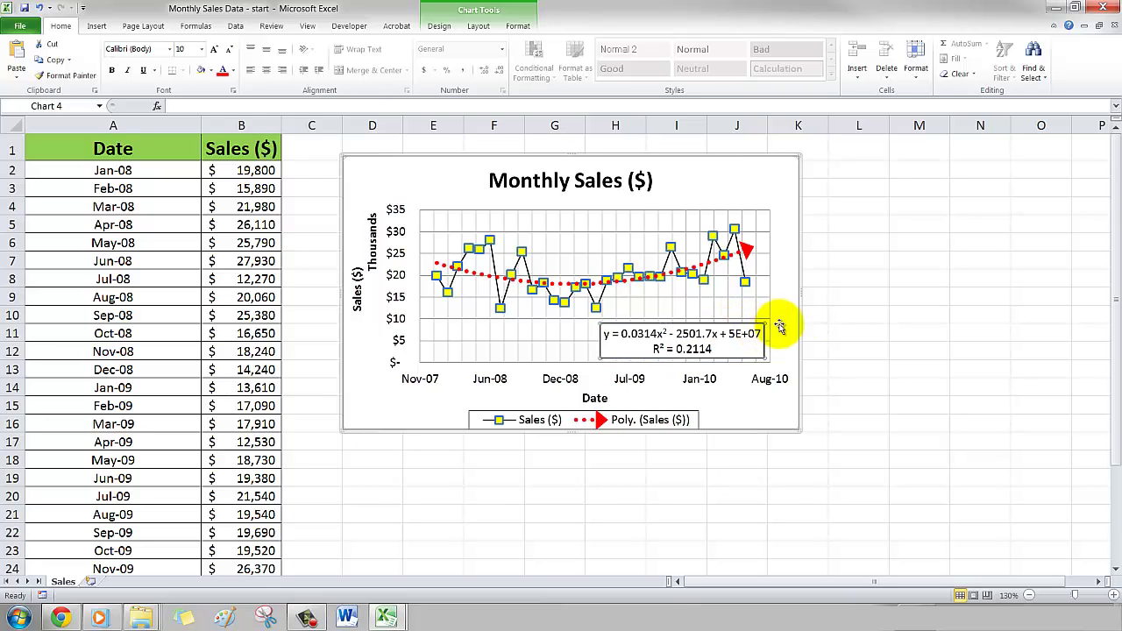
pyautogui.click(878, 315)
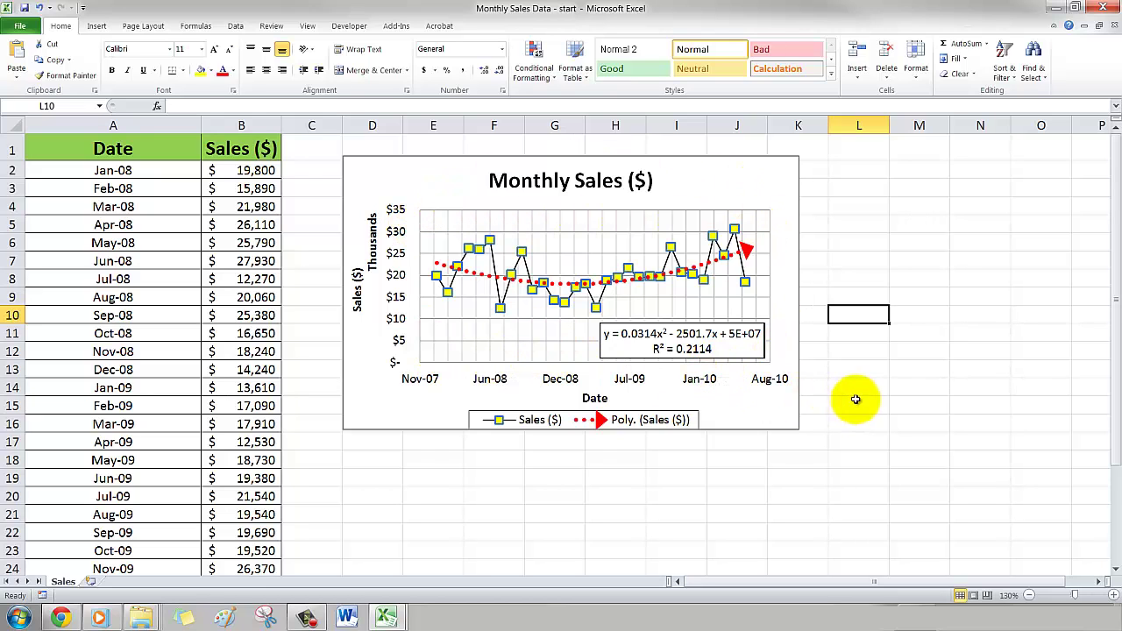
pyautogui.click(850, 169)
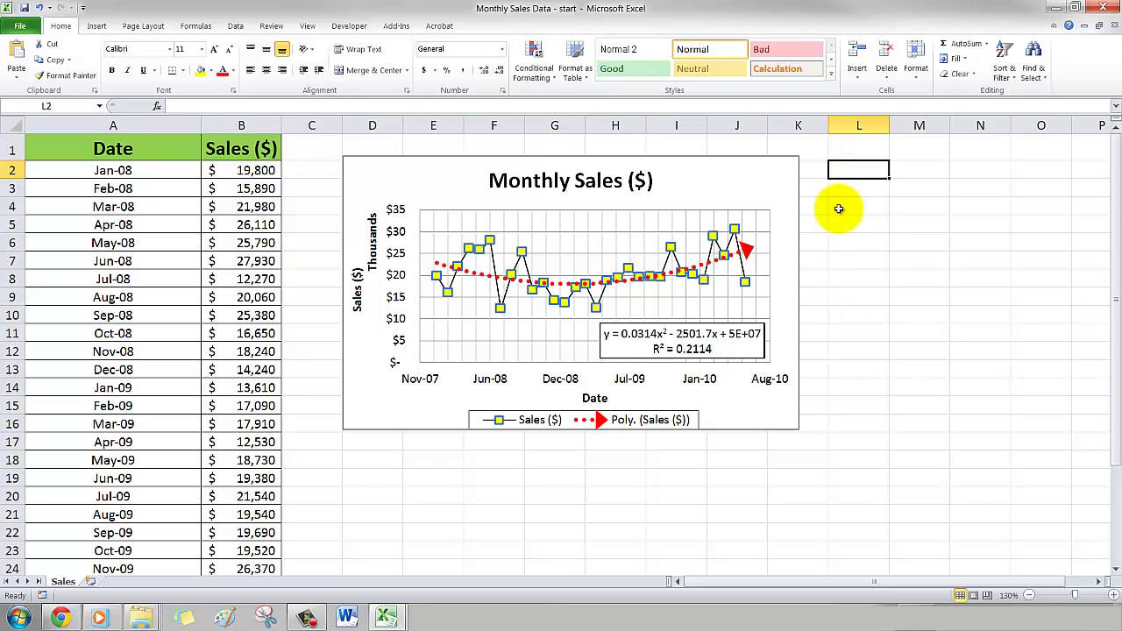
pyautogui.moveTo(137, 148); pyautogui.dragTo(248, 148)
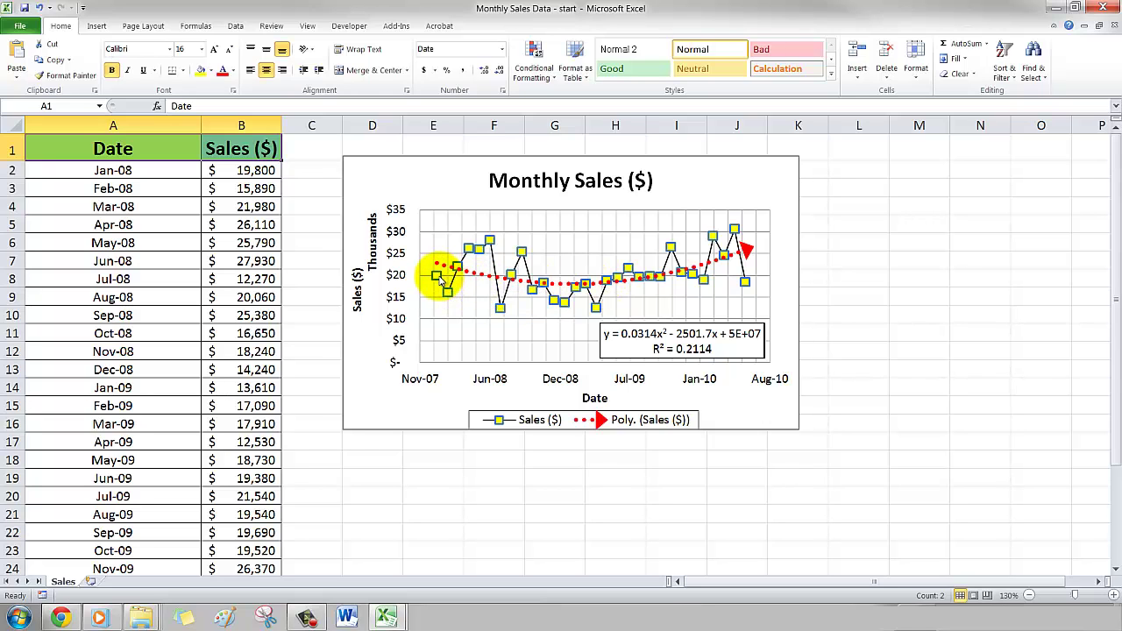
# Step: Give the Sales series' markers a solid black outline and deselect the chart
pyautogui.click(439, 278)
pyautogui.rightClick(439, 278)
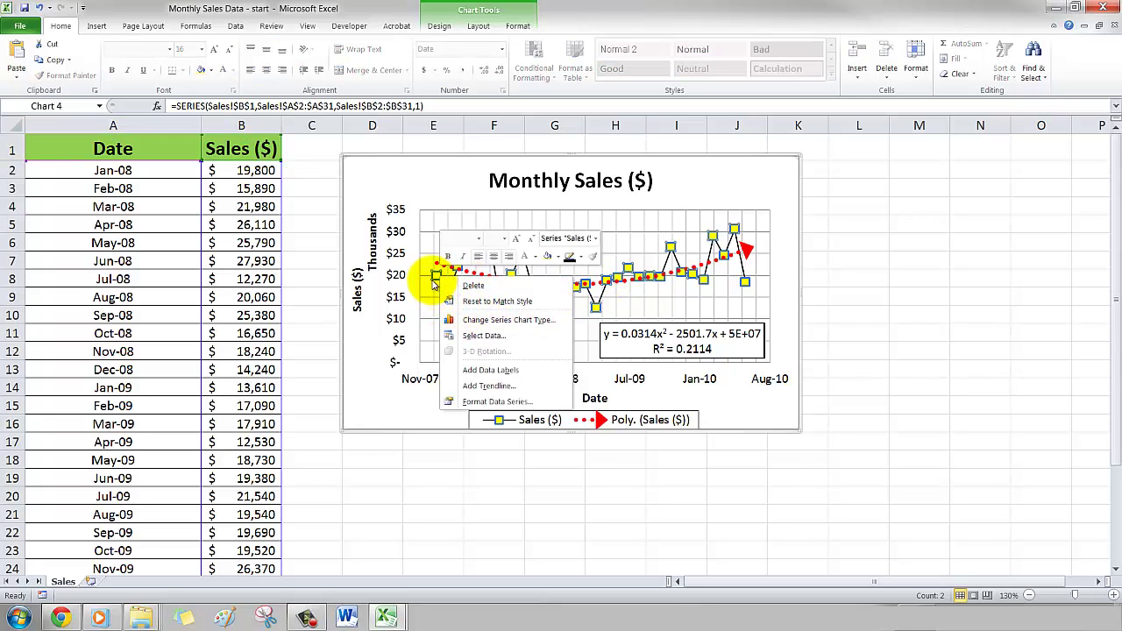
pyautogui.click(497, 401)
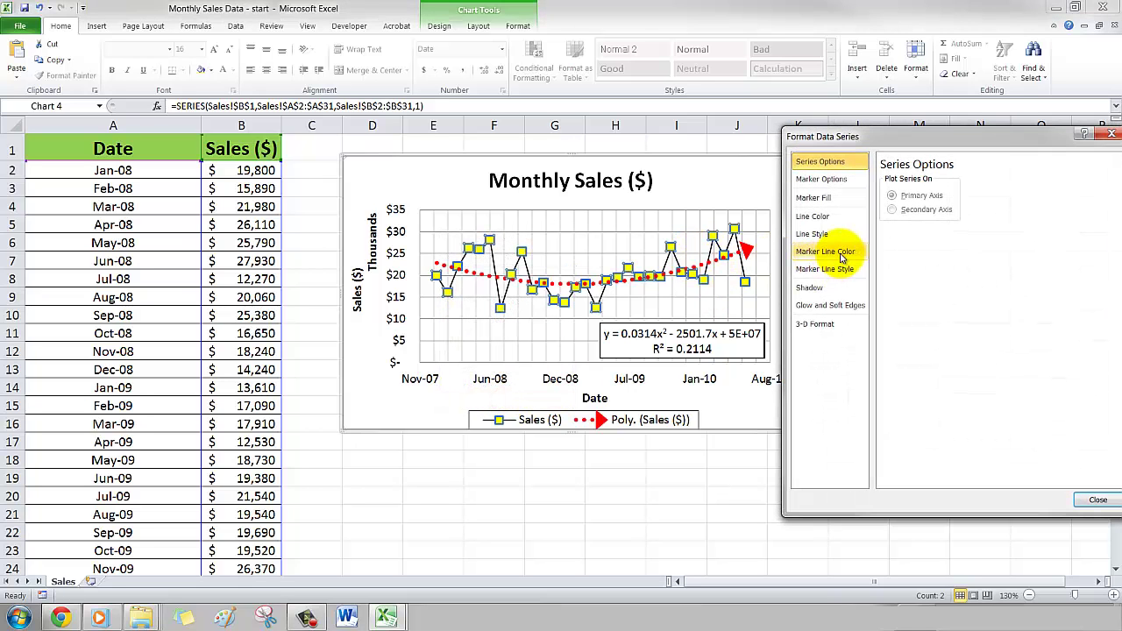
pyautogui.click(841, 255)
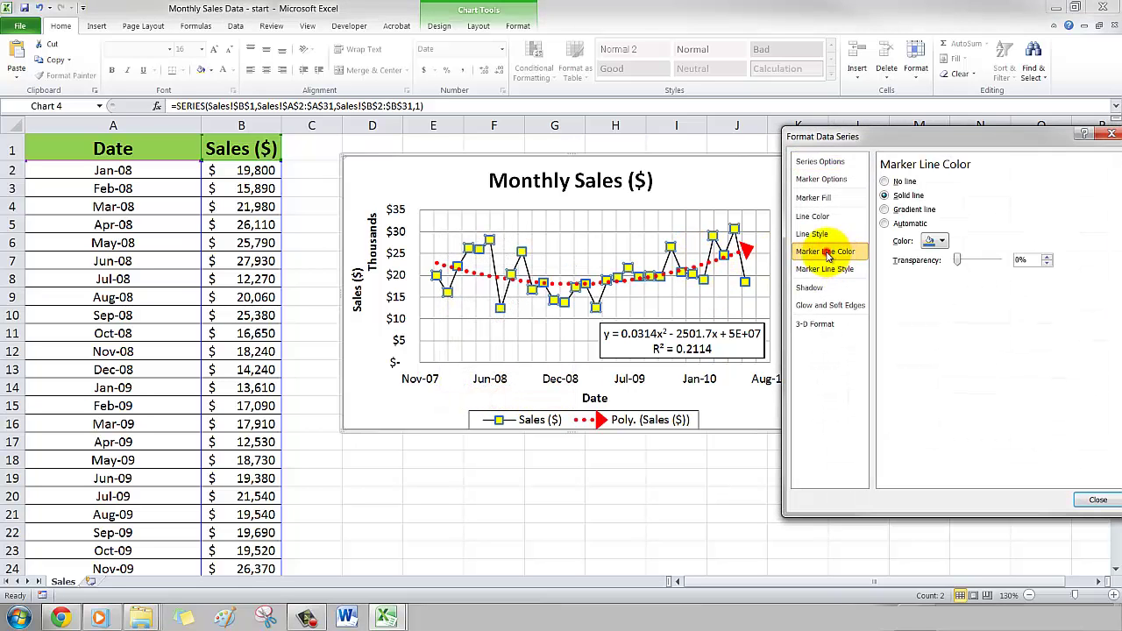
pyautogui.click(904, 182)
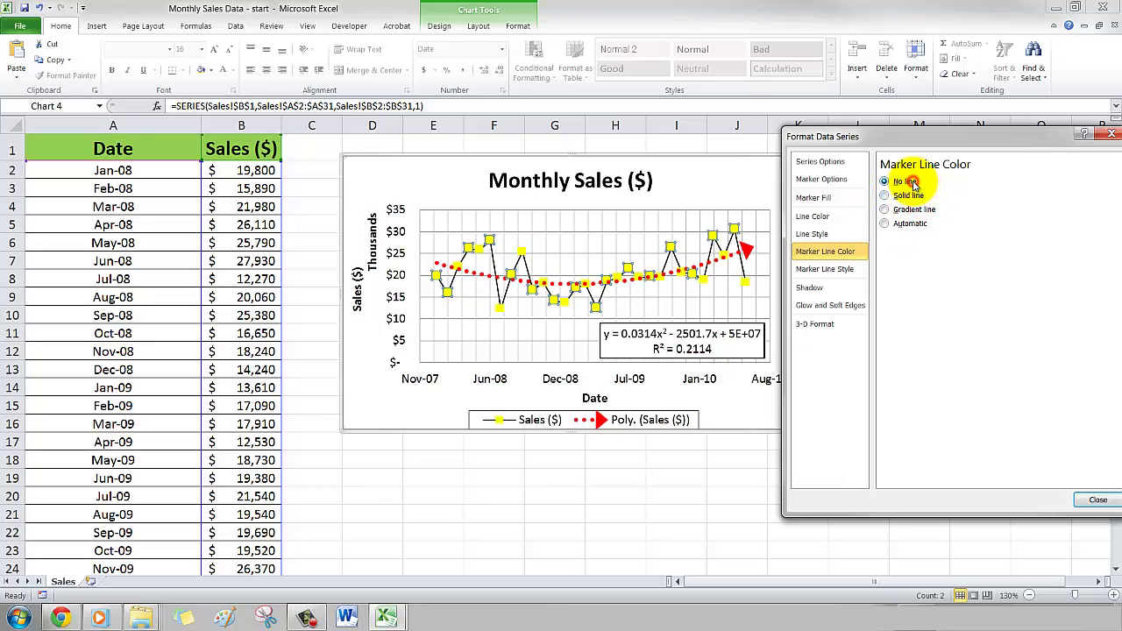
pyautogui.click(908, 196)
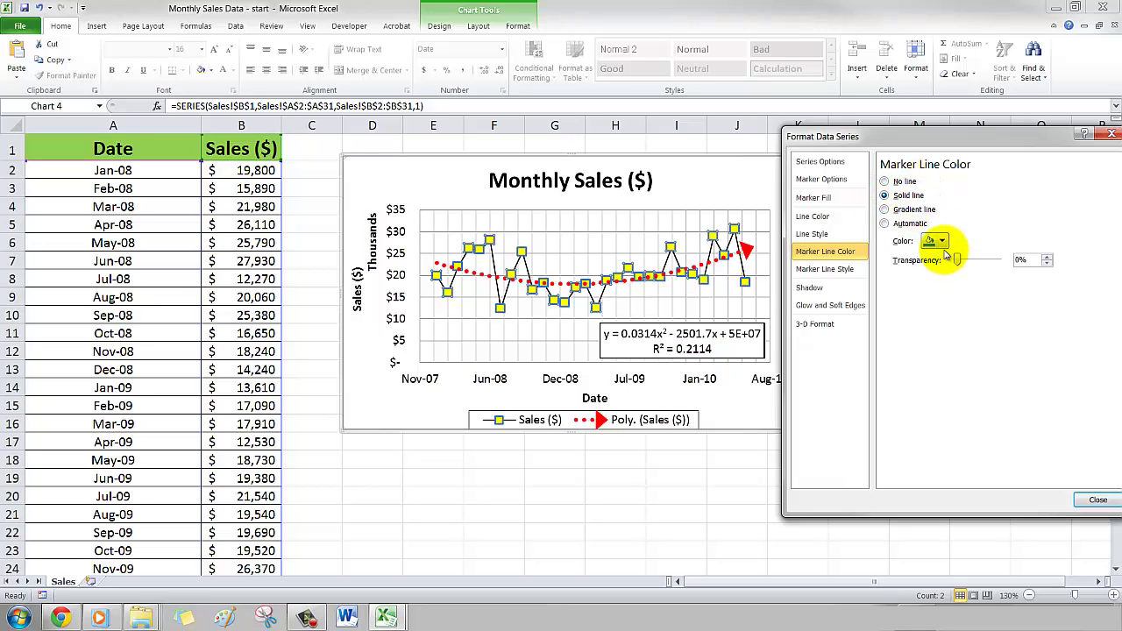
pyautogui.click(935, 242)
pyautogui.click(937, 267)
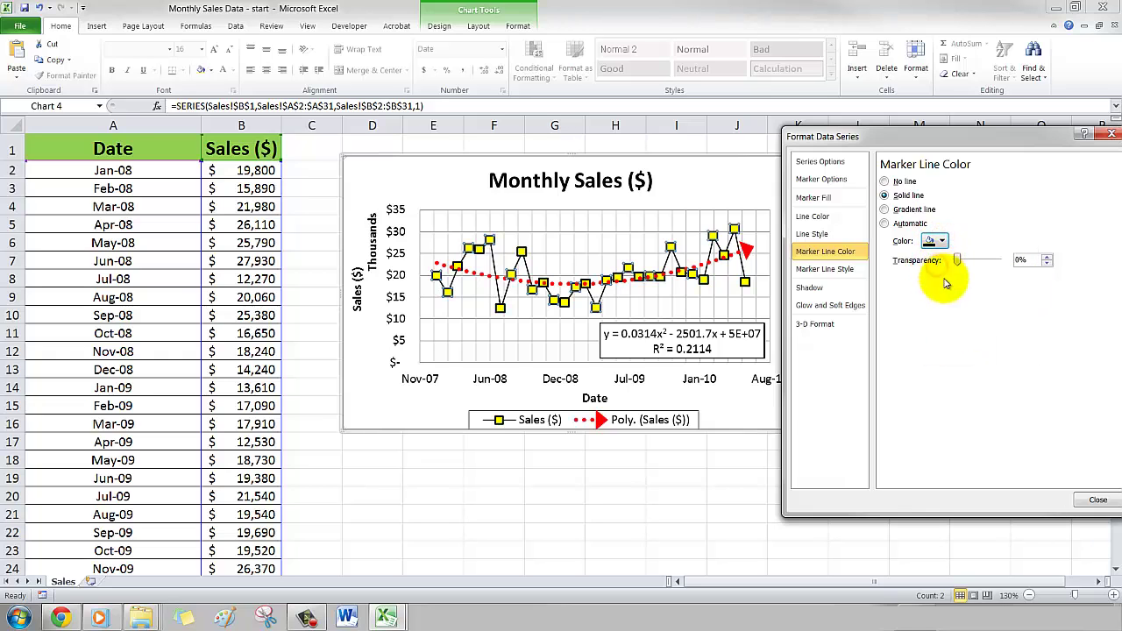
pyautogui.click(1098, 499)
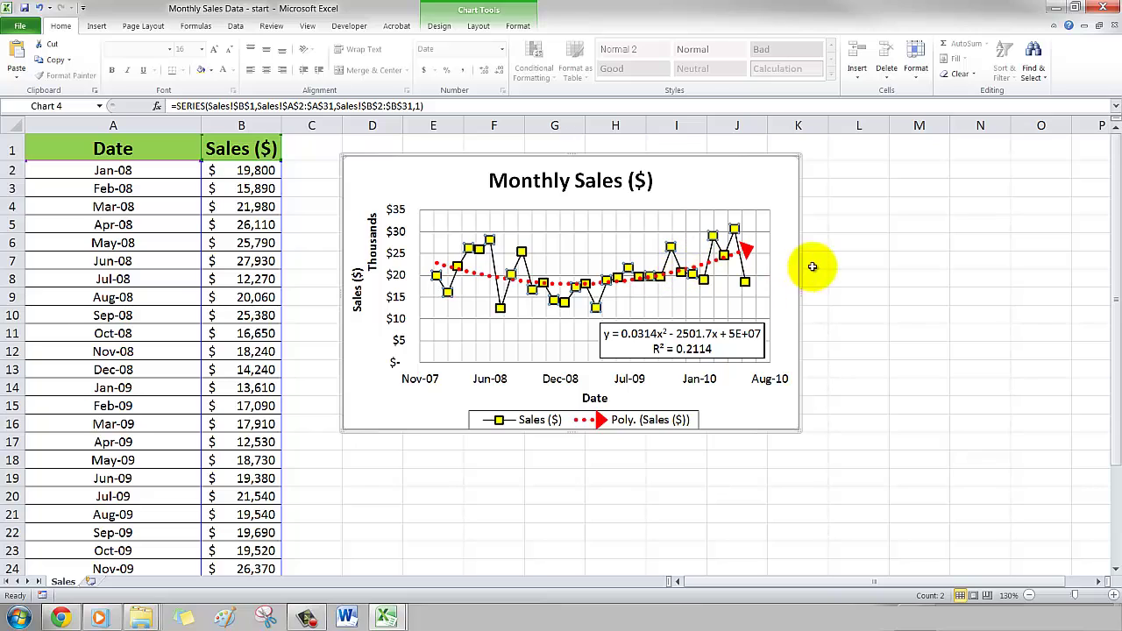
pyautogui.click(918, 242)
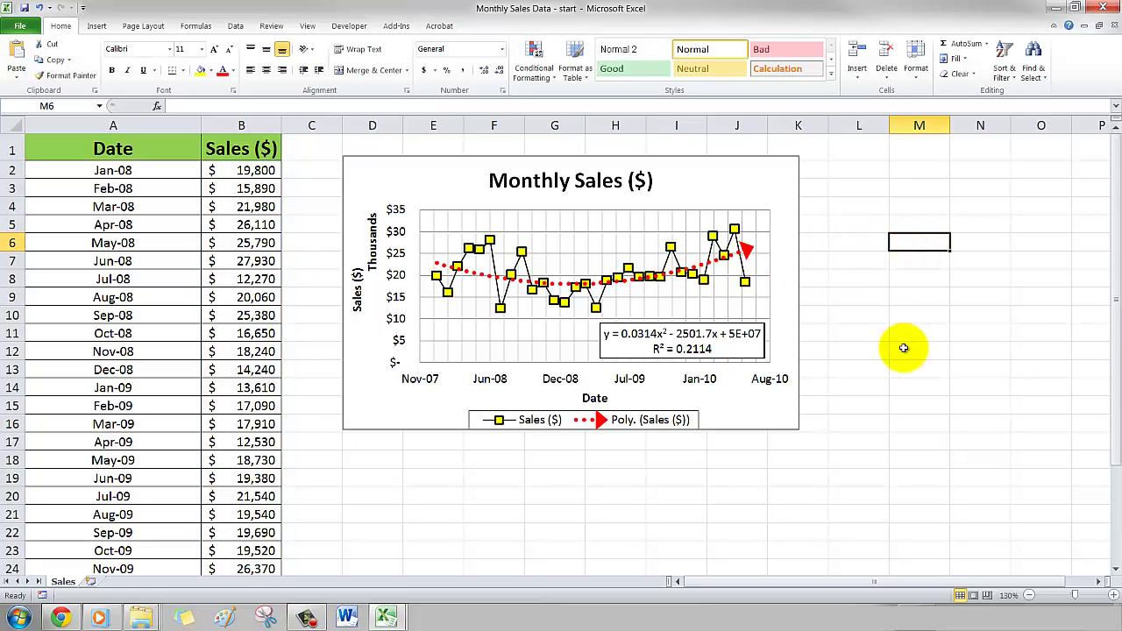
# Step: Move the chart legend up slightly, clear of the chart's lower border, and deselect the chart
pyautogui.click(661, 422)
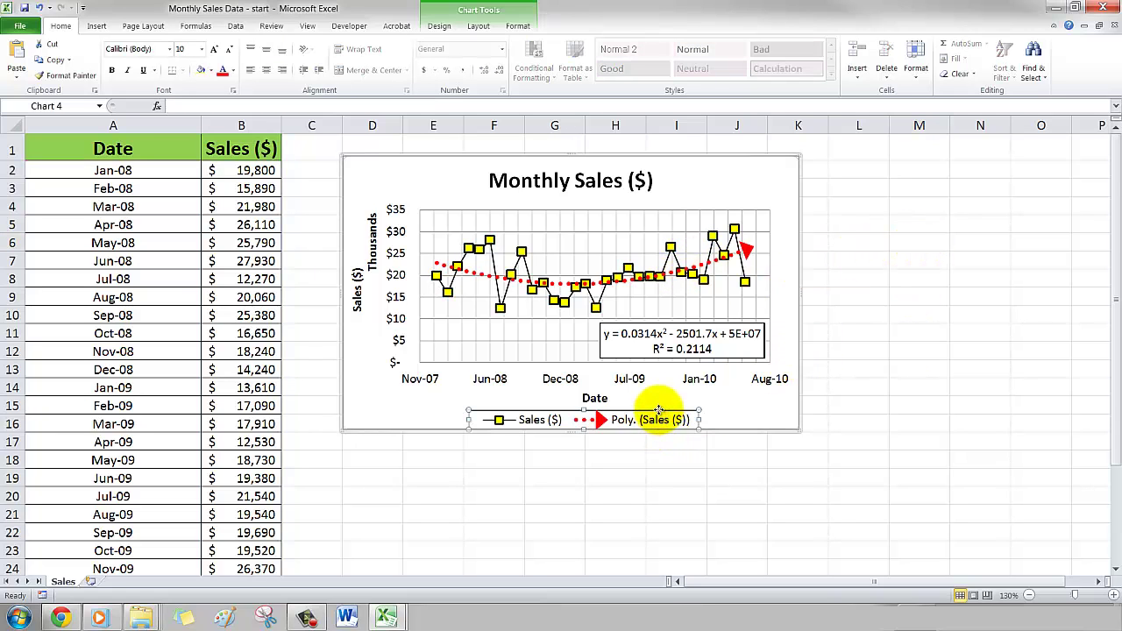
pyautogui.click(917, 355)
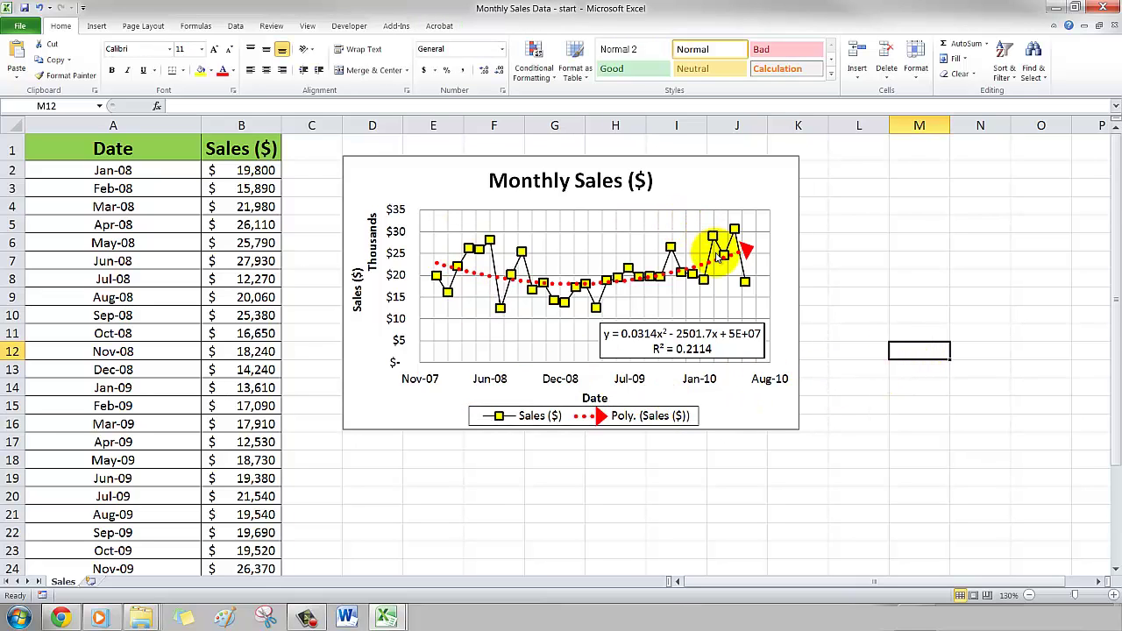
pyautogui.moveTo(716, 237)
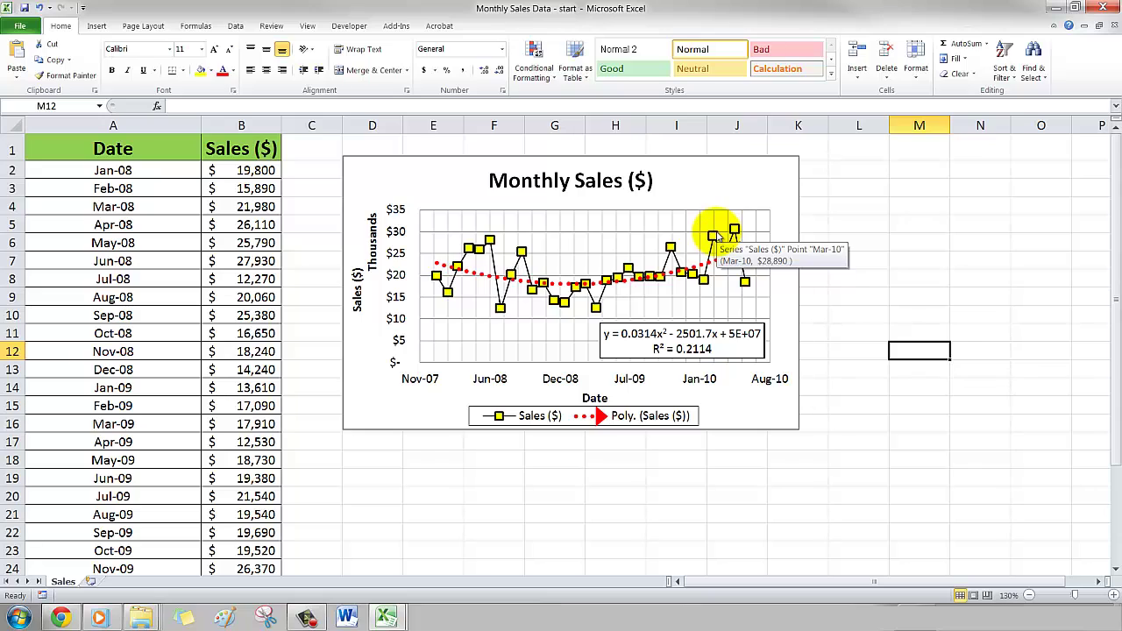